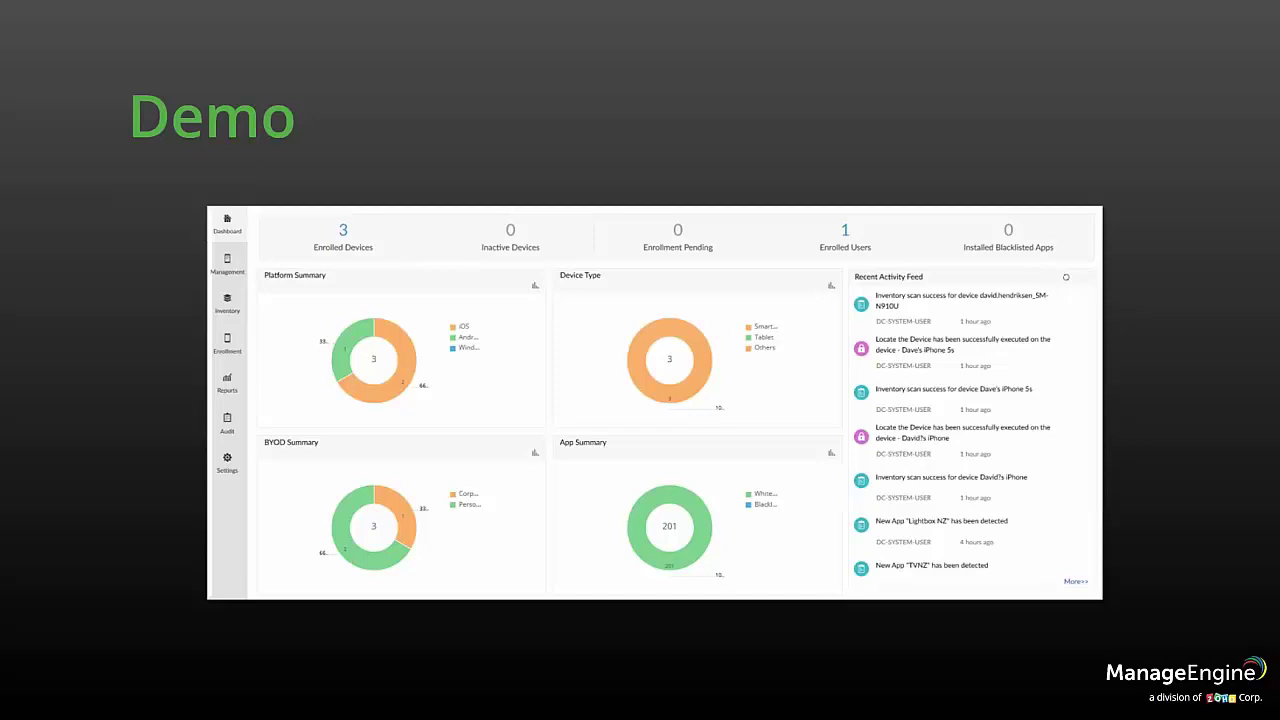
- End the slide show, then switch to Desktop Central in Chrome and open the mobile device enrollment list
key(Escape)
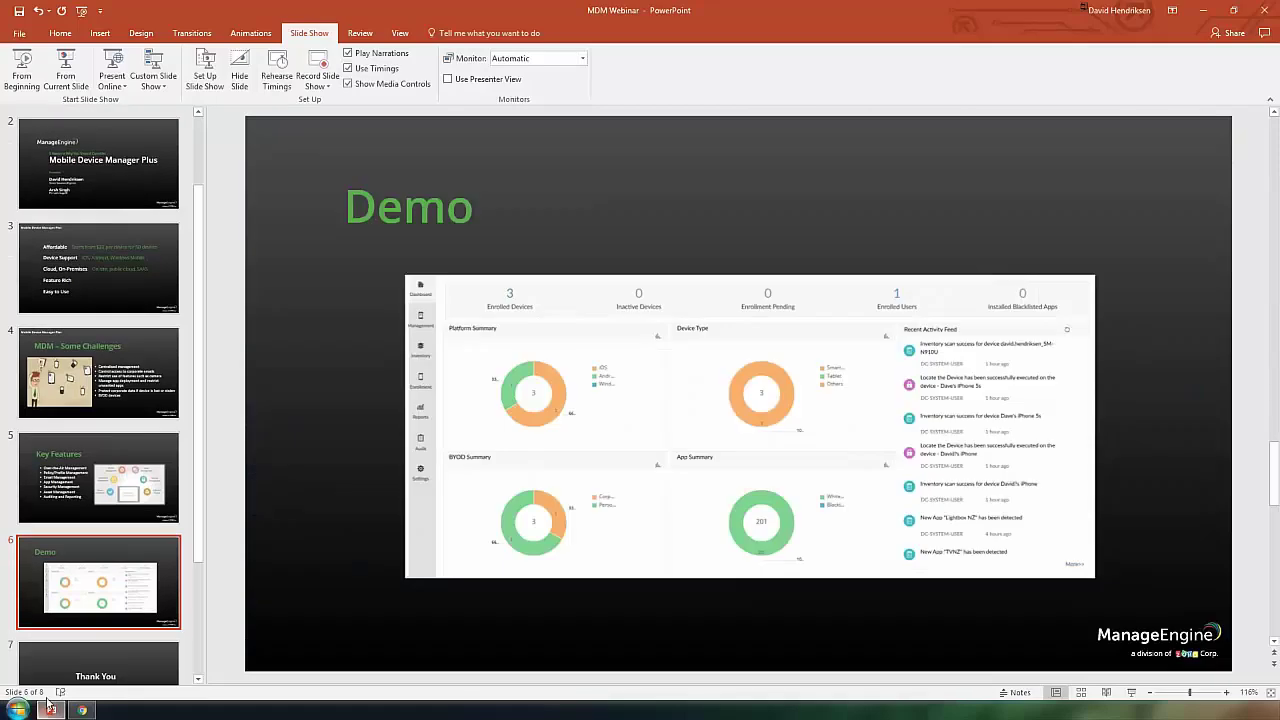
click(84, 710)
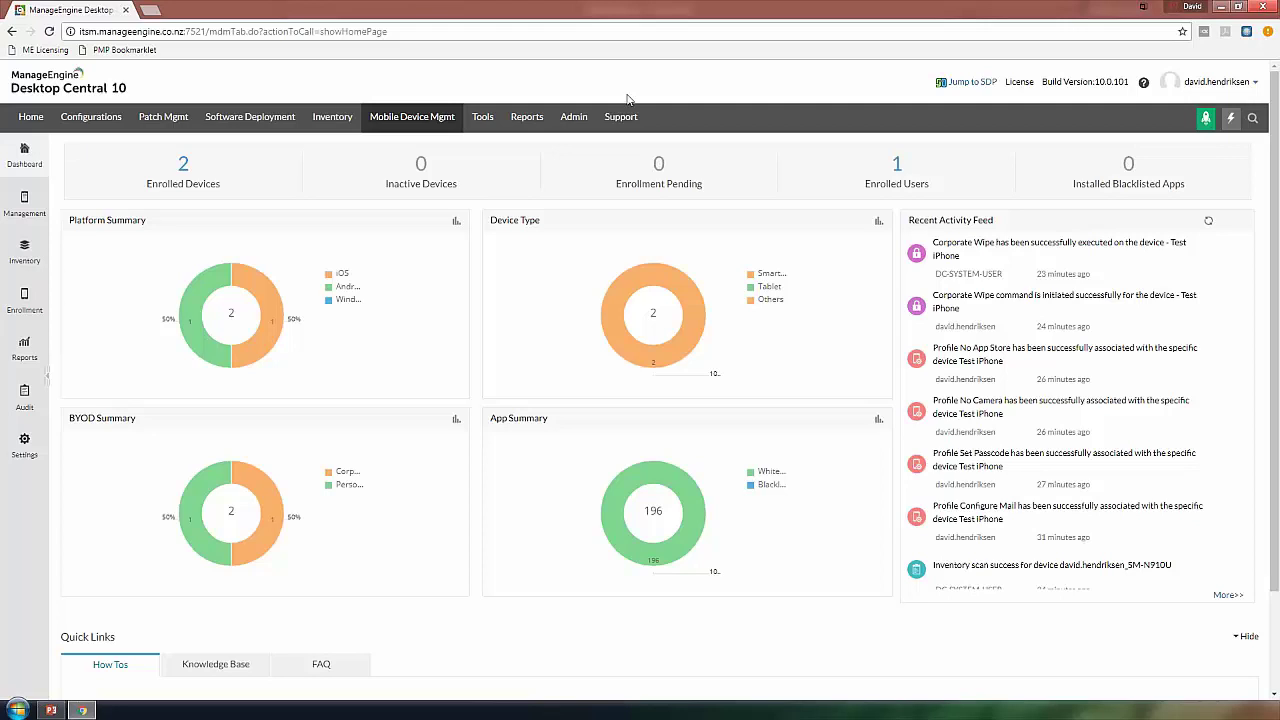
click(24, 300)
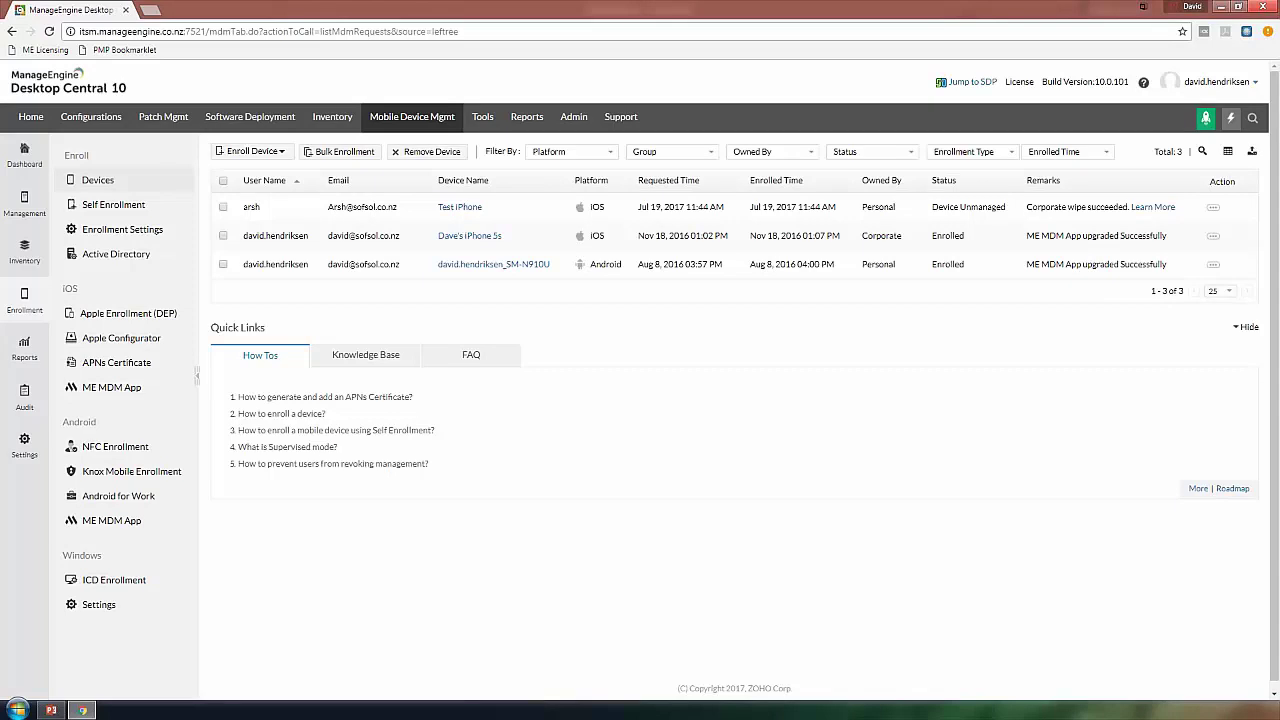
- Review the Self Enrollment, NFC Enrollment, Apple Enrollment (DEP), Apple Configurator, Knox Mobile Enrollment and Windows ICD Enrollment pages
click(120, 205)
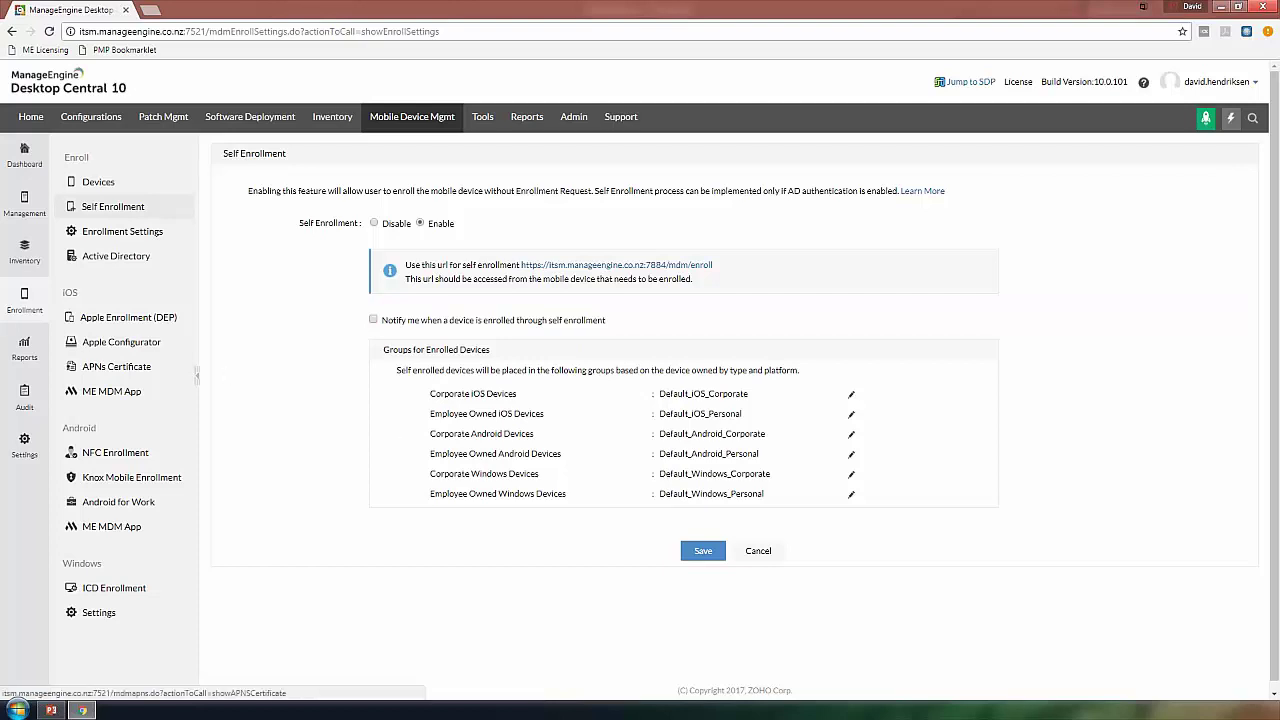
click(116, 453)
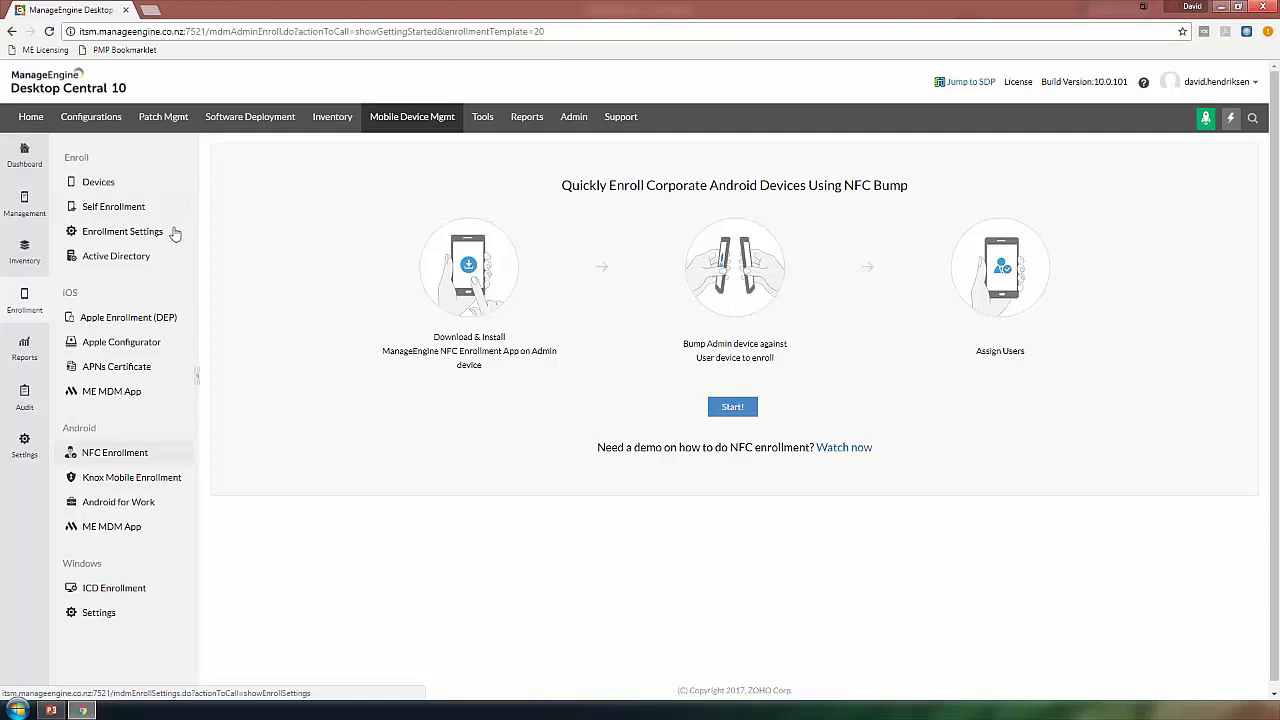
click(106, 319)
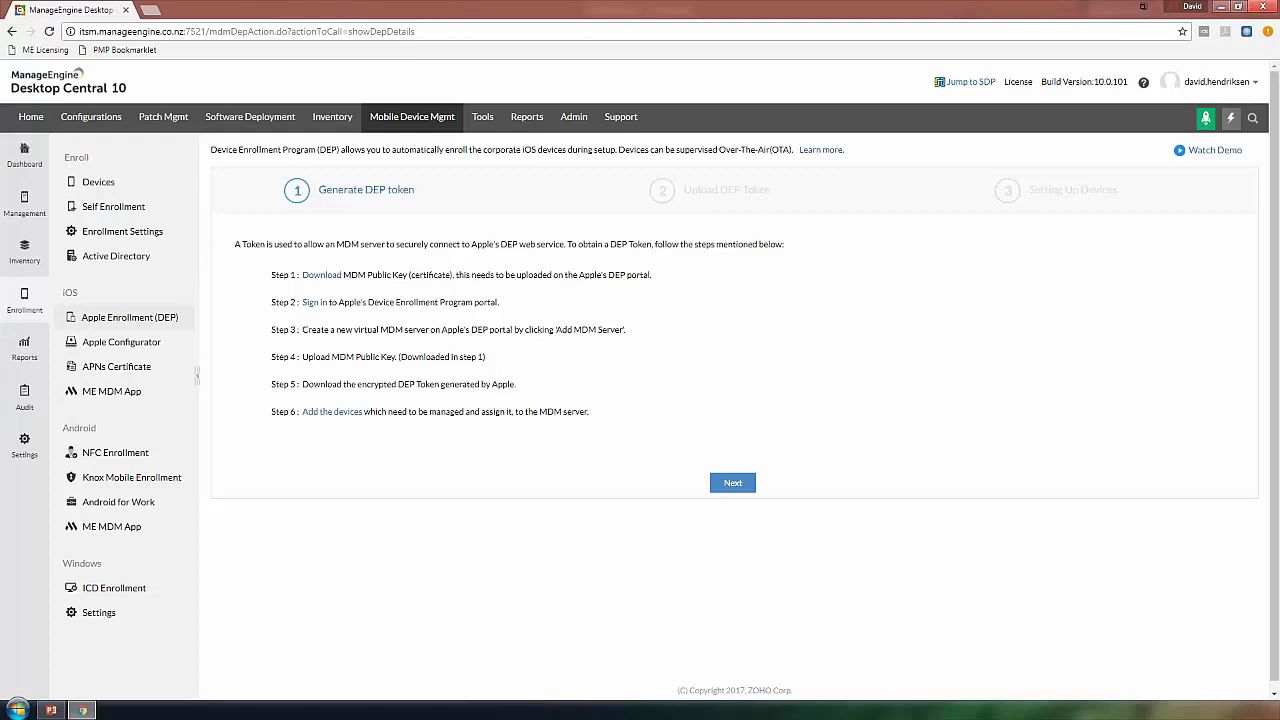
click(138, 348)
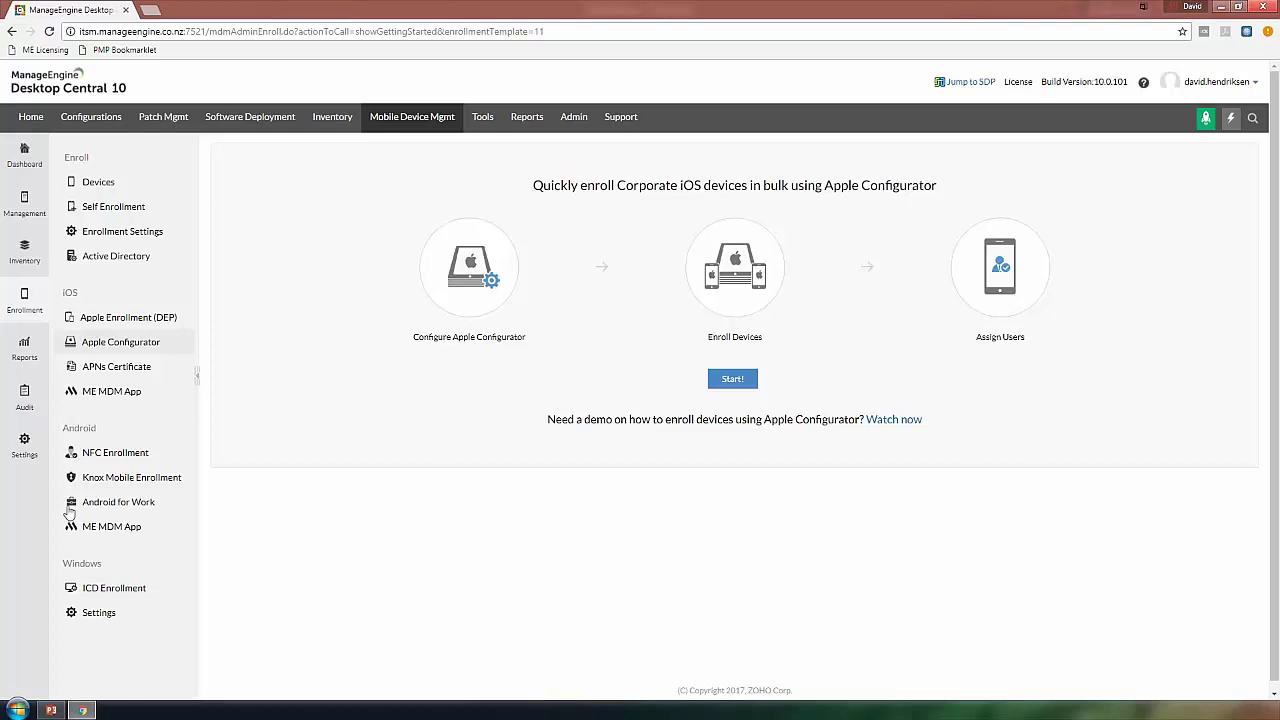
click(107, 481)
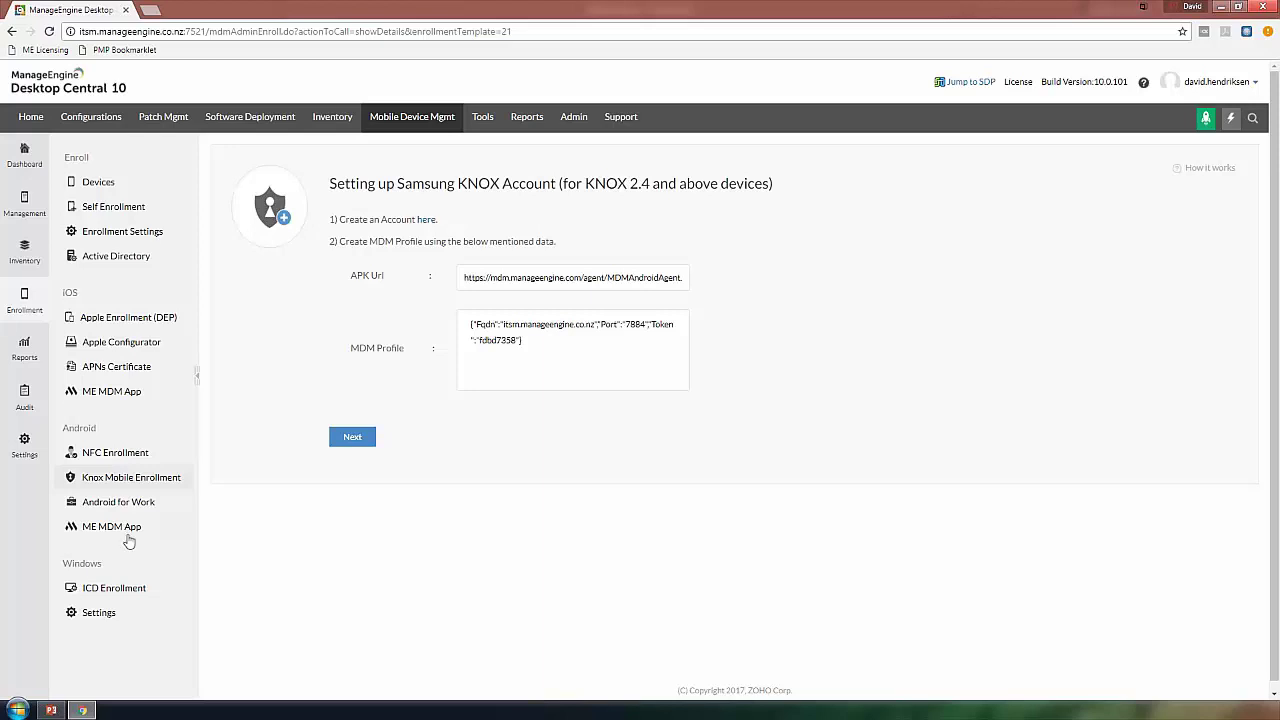
click(116, 589)
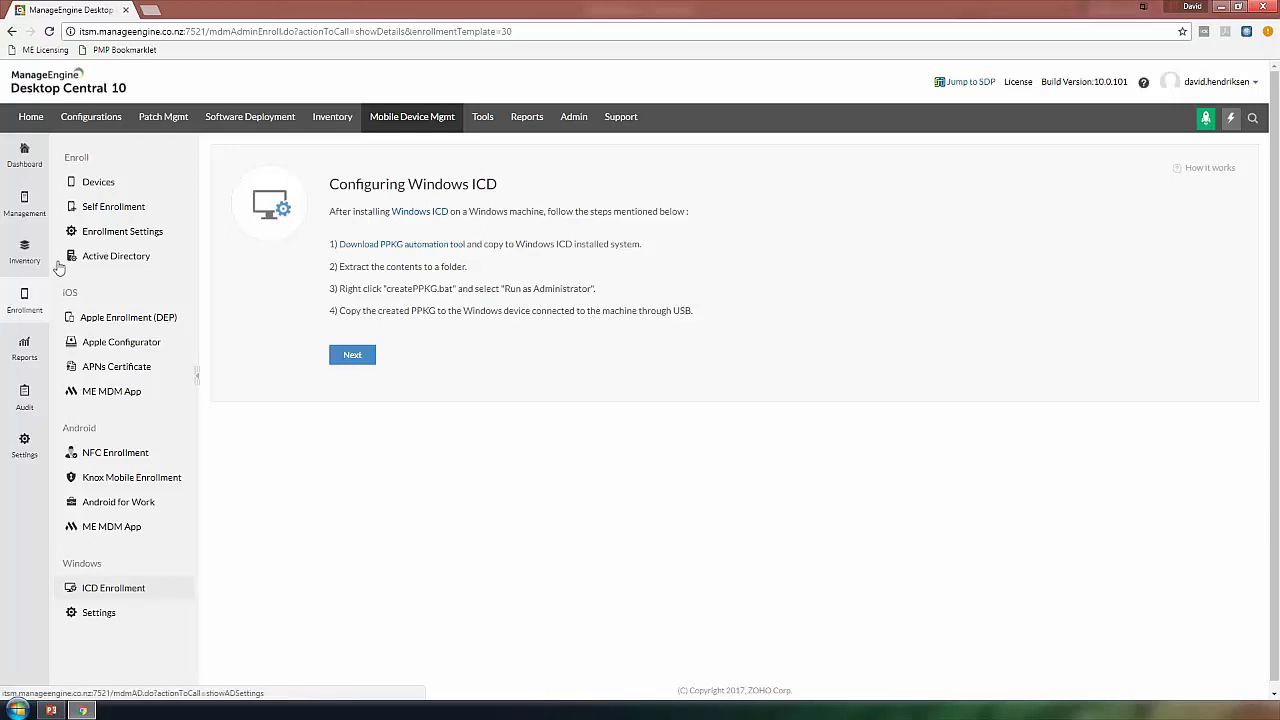
- Start an iOS profile with the default name from the managed profiles and examine its Passcode policy options
click(24, 205)
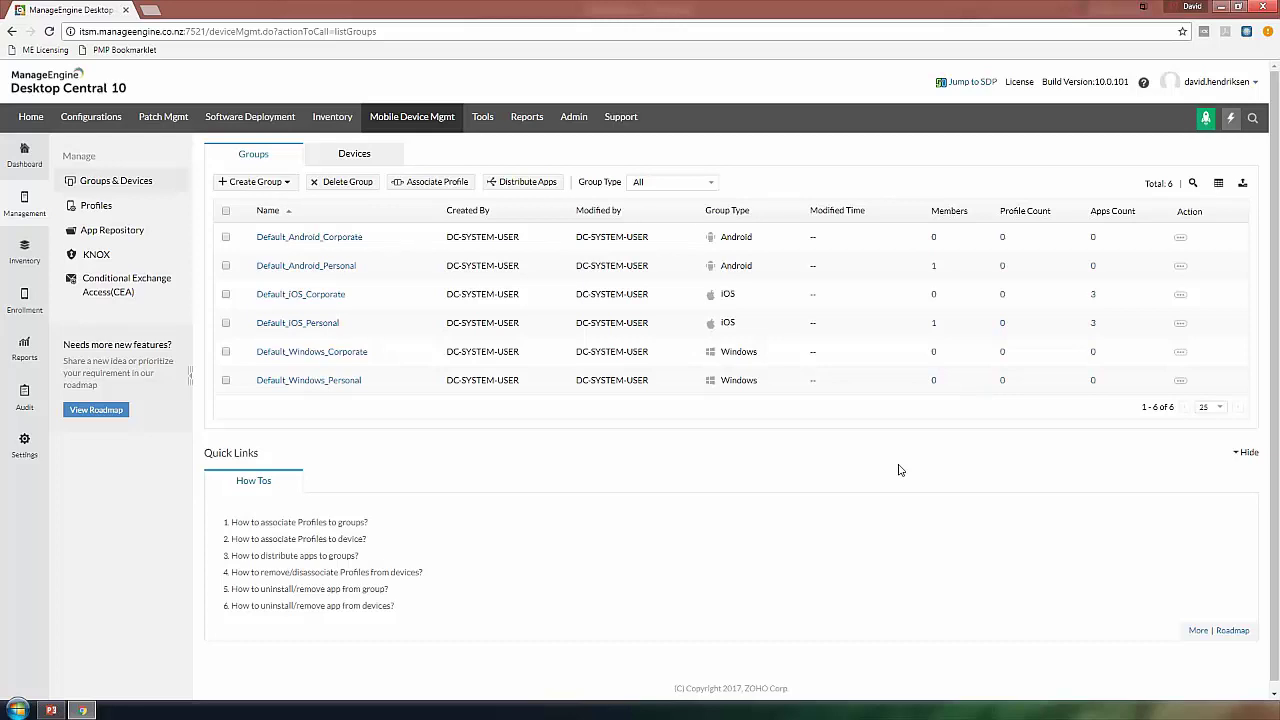
click(88, 206)
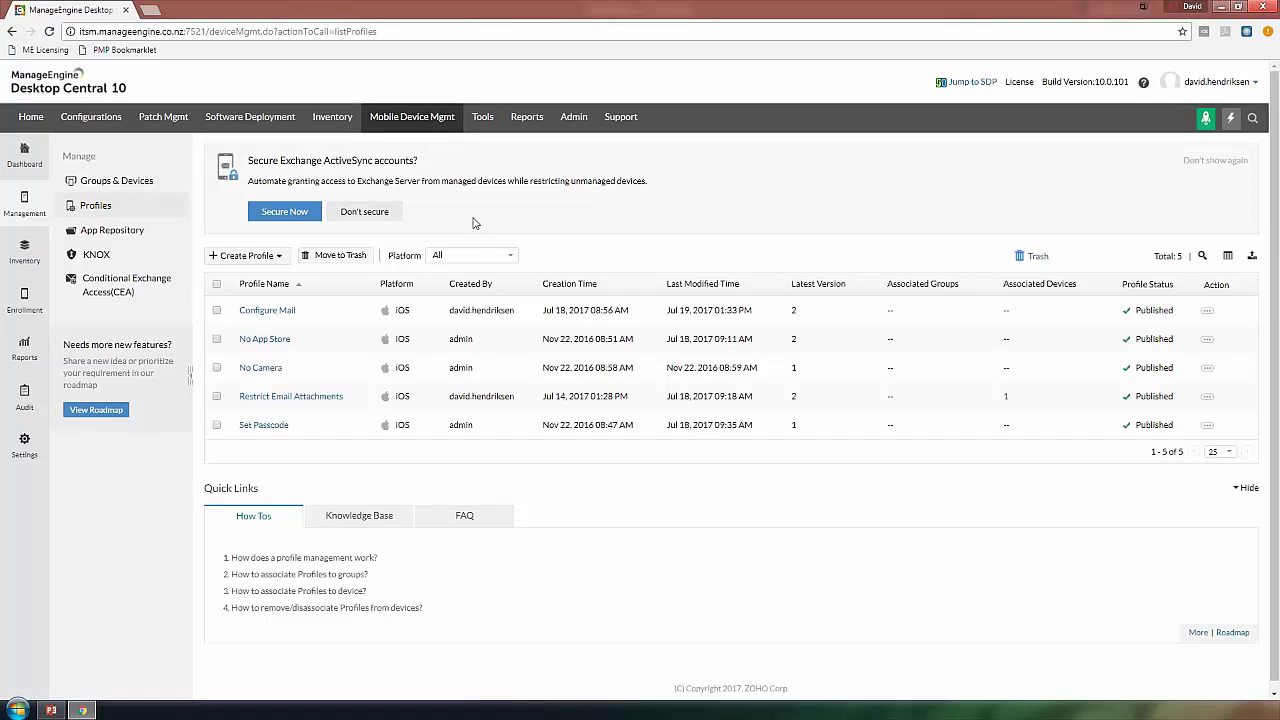
click(248, 257)
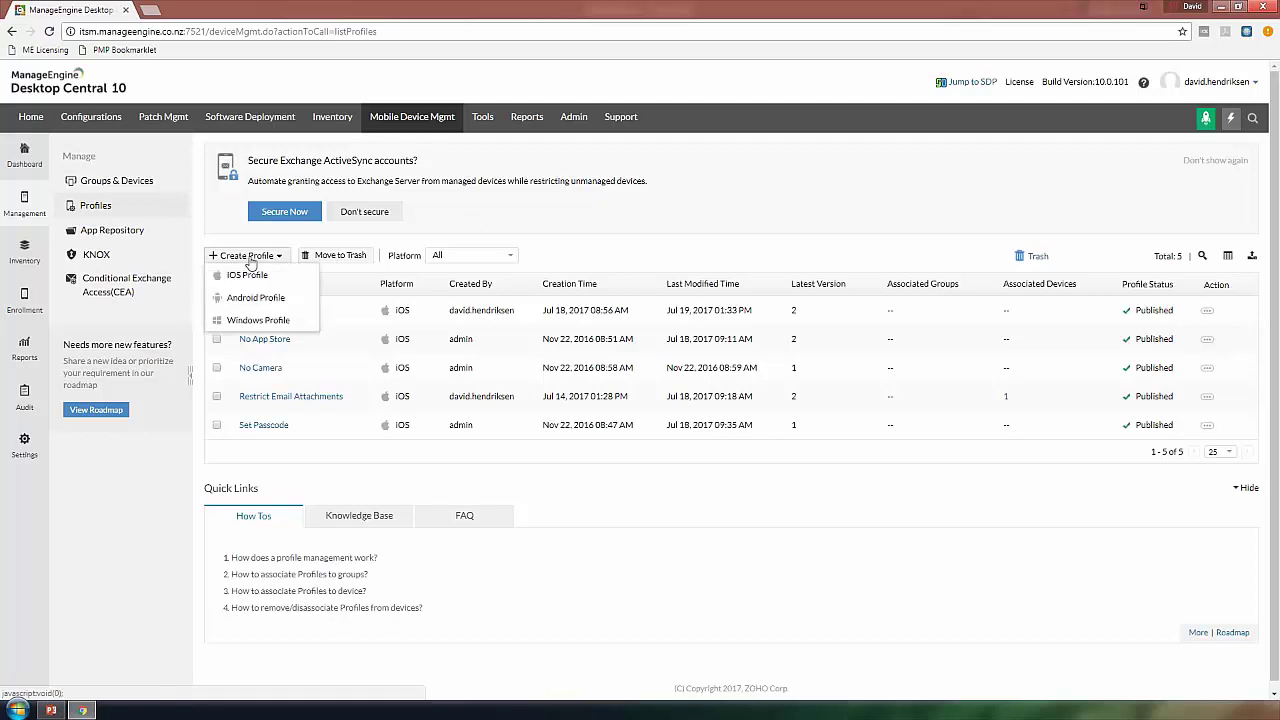
click(248, 276)
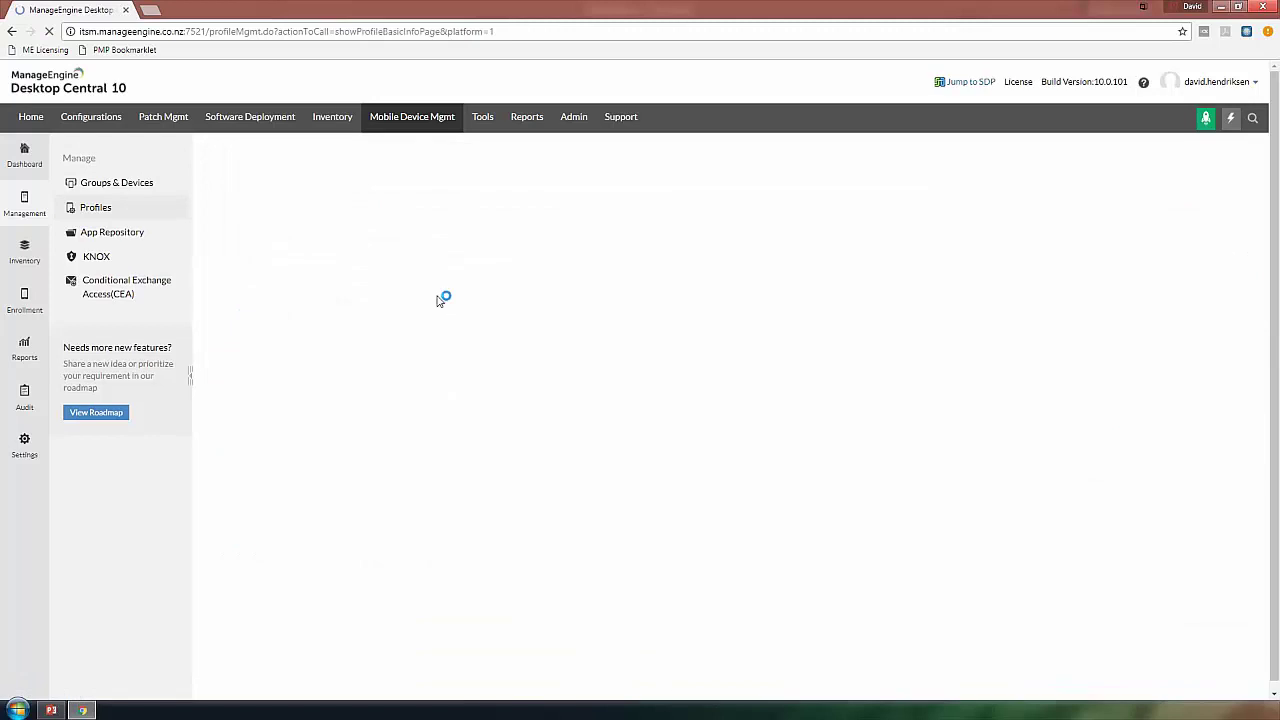
click(690, 332)
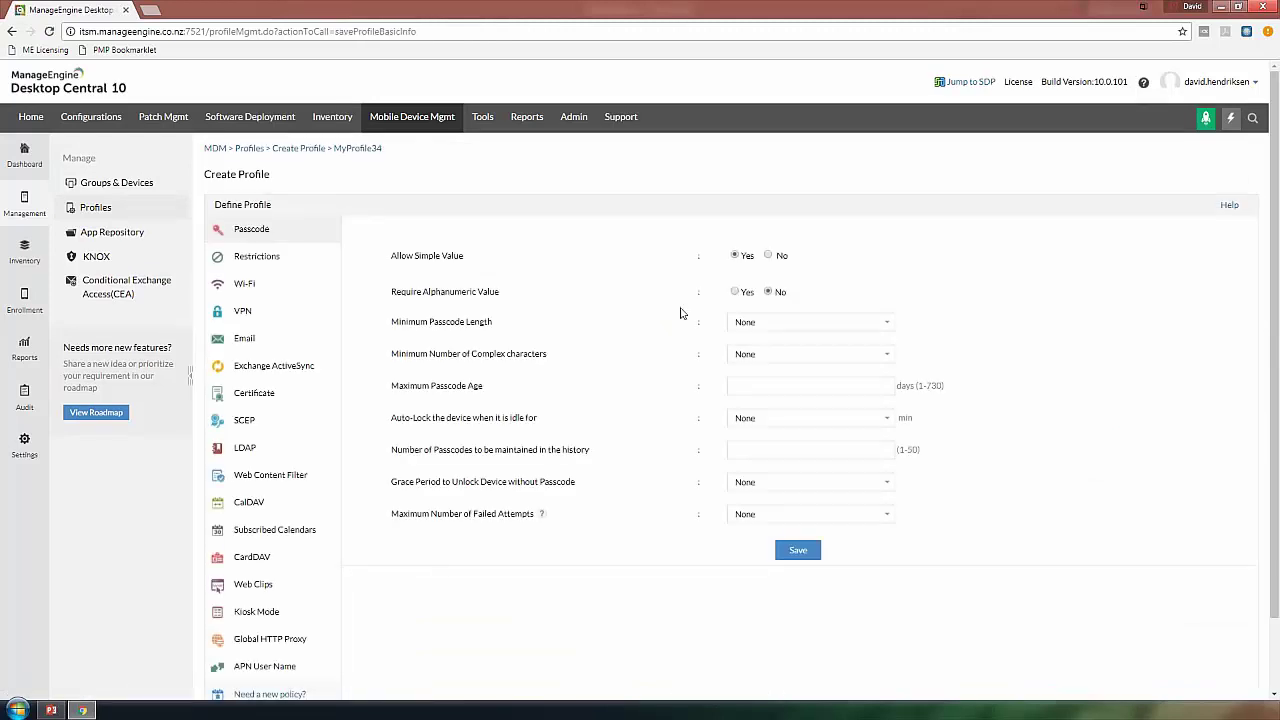
scroll(680, 313, down, 1)
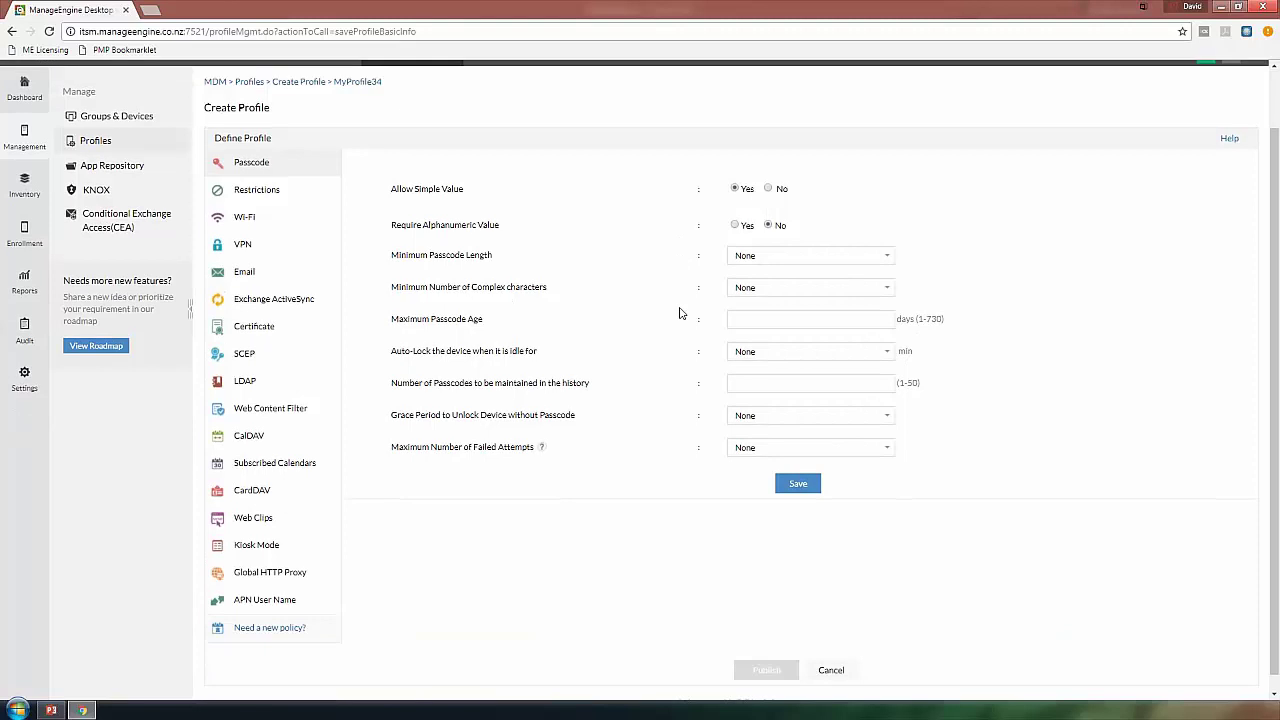
scroll(680, 313, up, 1)
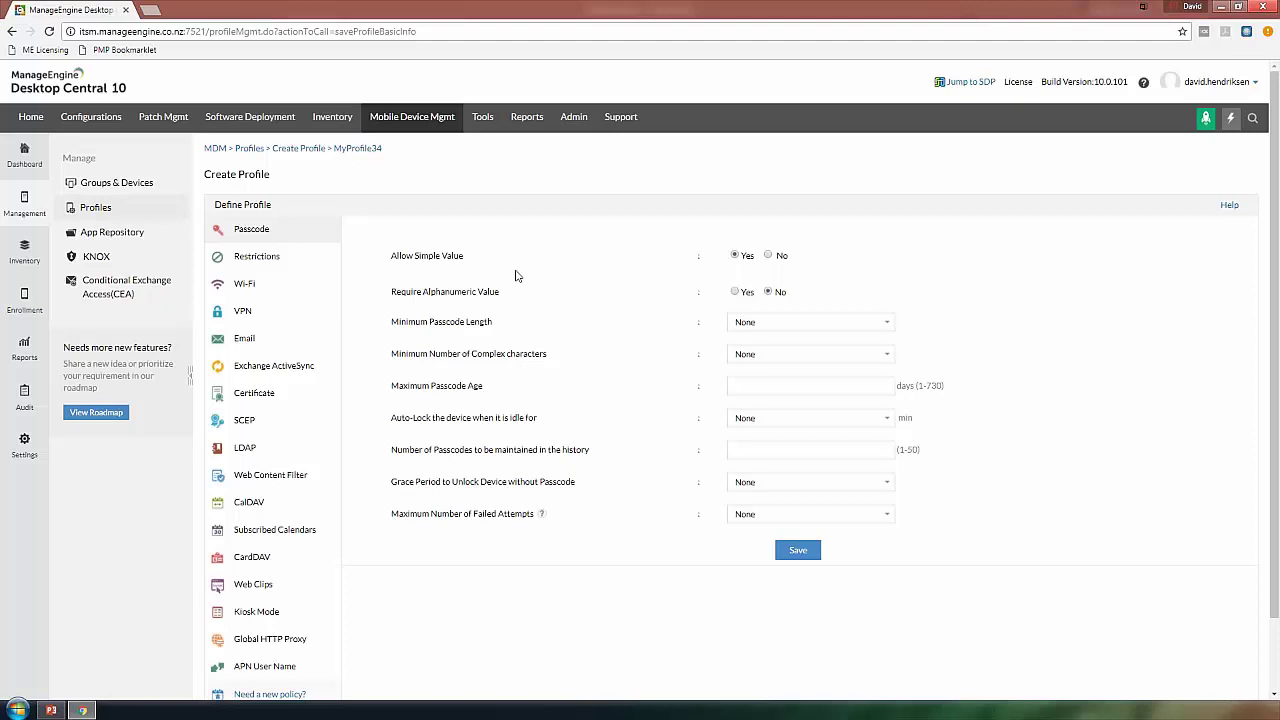
- Review the iOS profile's restrictions for Device Functionality, Security, Advanced Security, Applications, Browser, and Network and Roaming
click(236, 259)
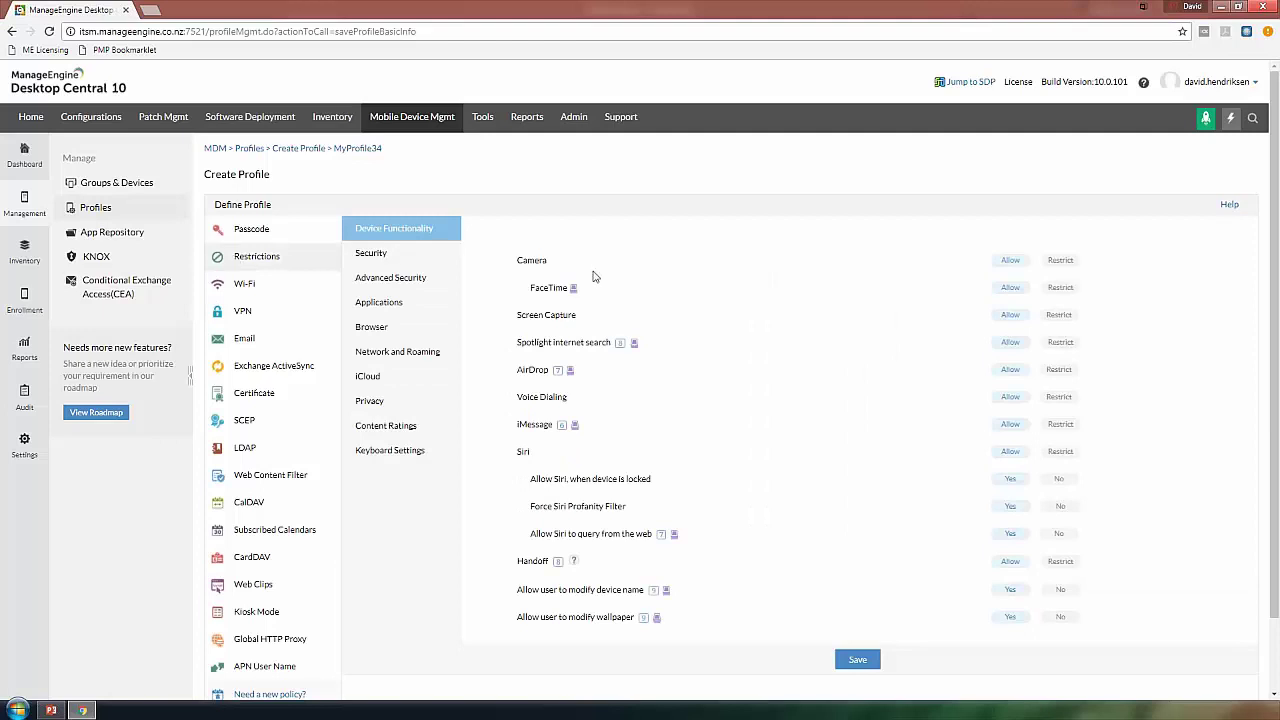
mouse_move(577, 296)
click(381, 255)
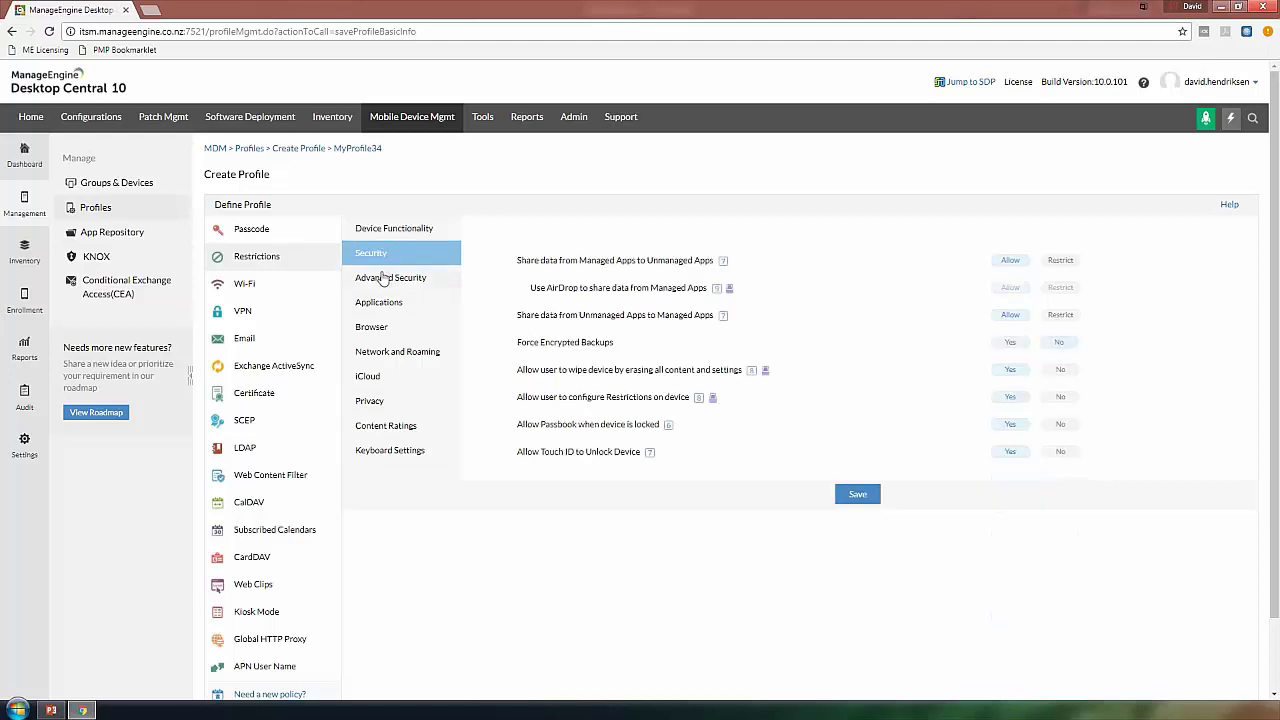
click(383, 279)
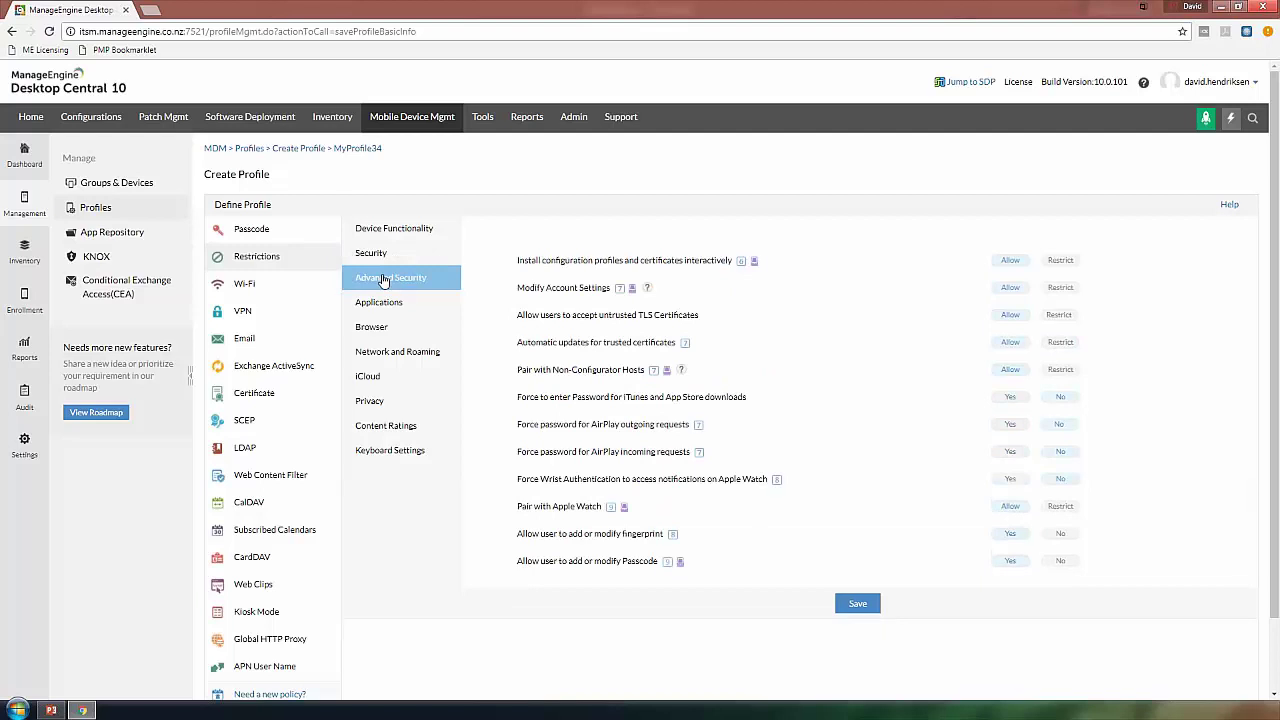
click(387, 306)
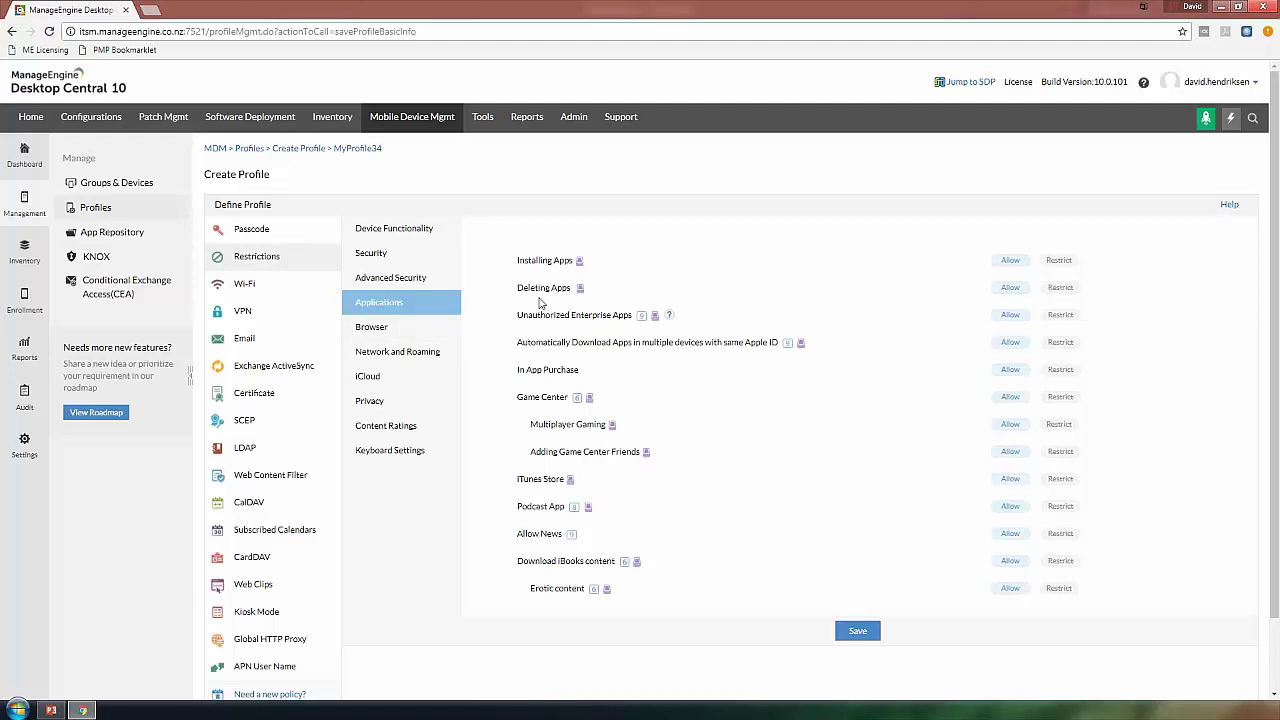
mouse_move(579, 260)
click(370, 330)
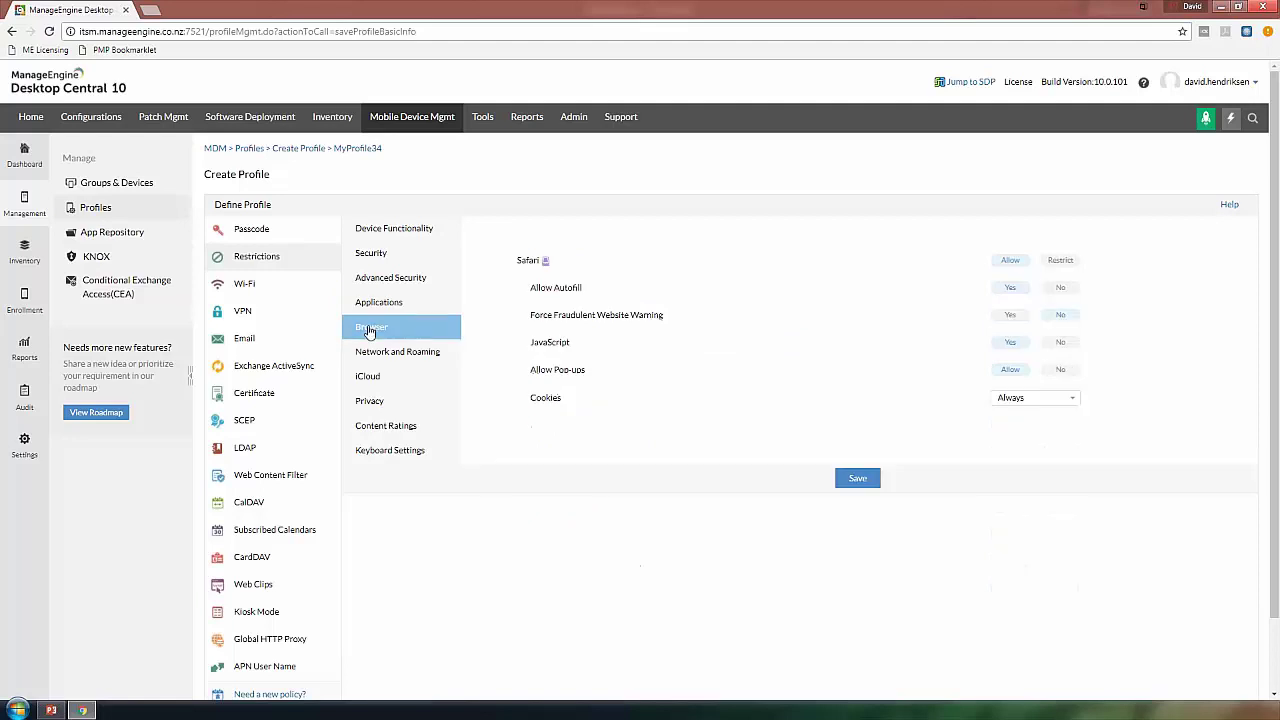
click(370, 356)
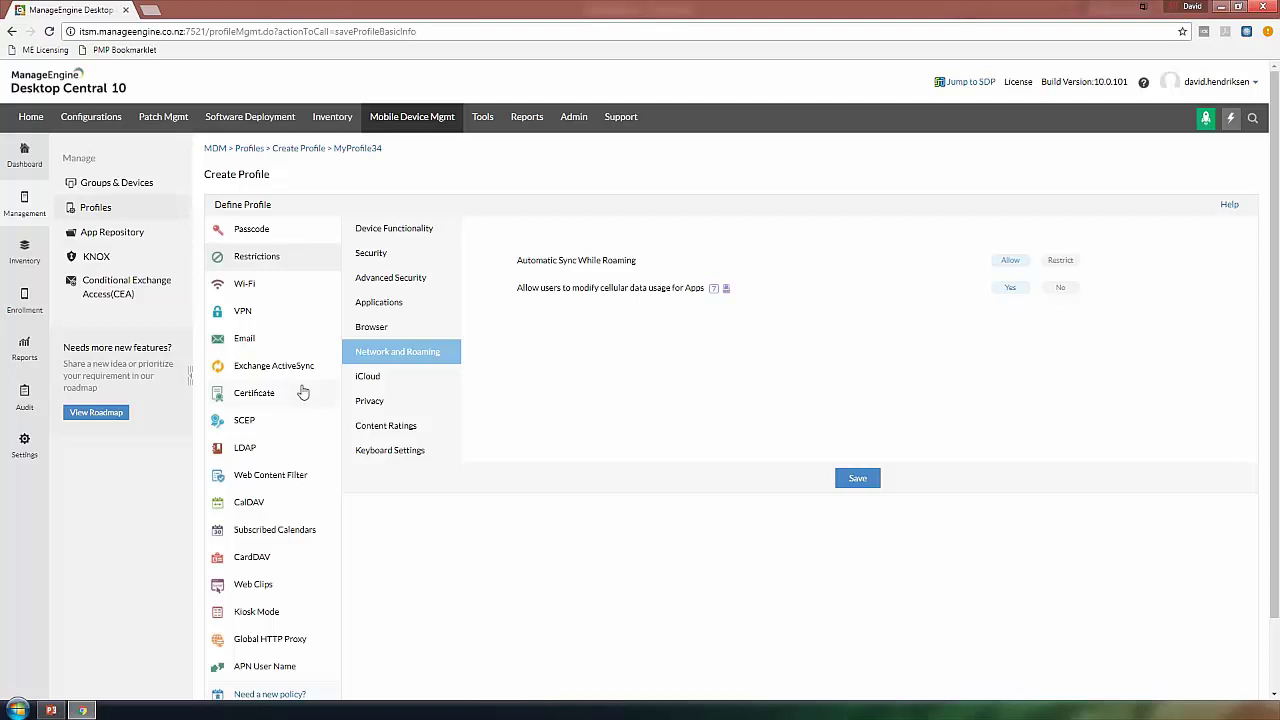
- Examine the iOS profile's Exchange ActiveSync settings, then cancel the profile's creation
click(266, 368)
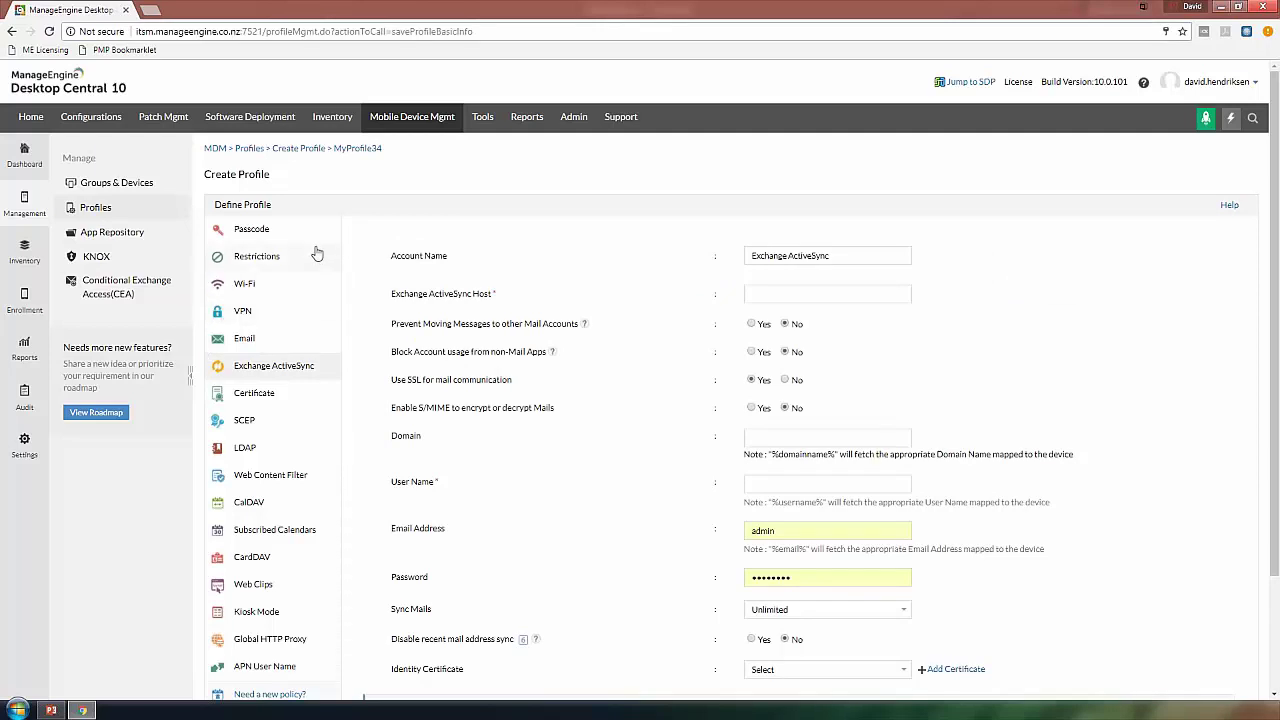
scroll(1020, 680, down, 3)
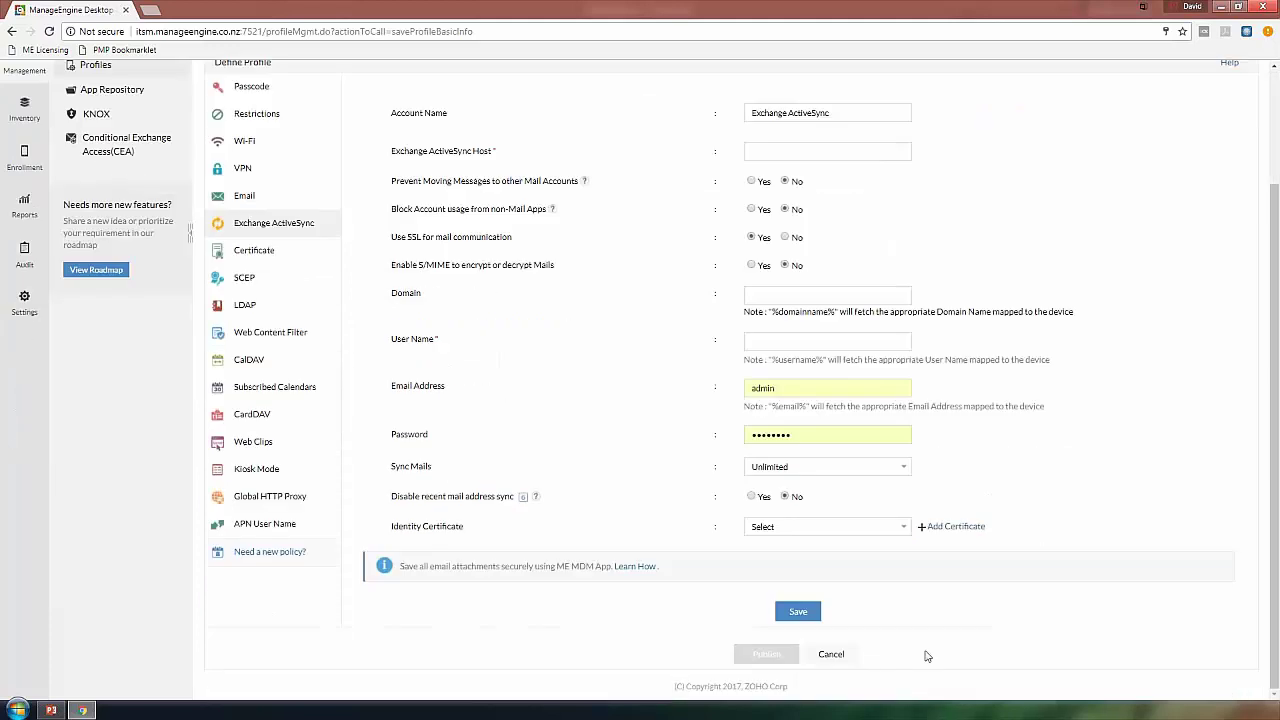
click(845, 656)
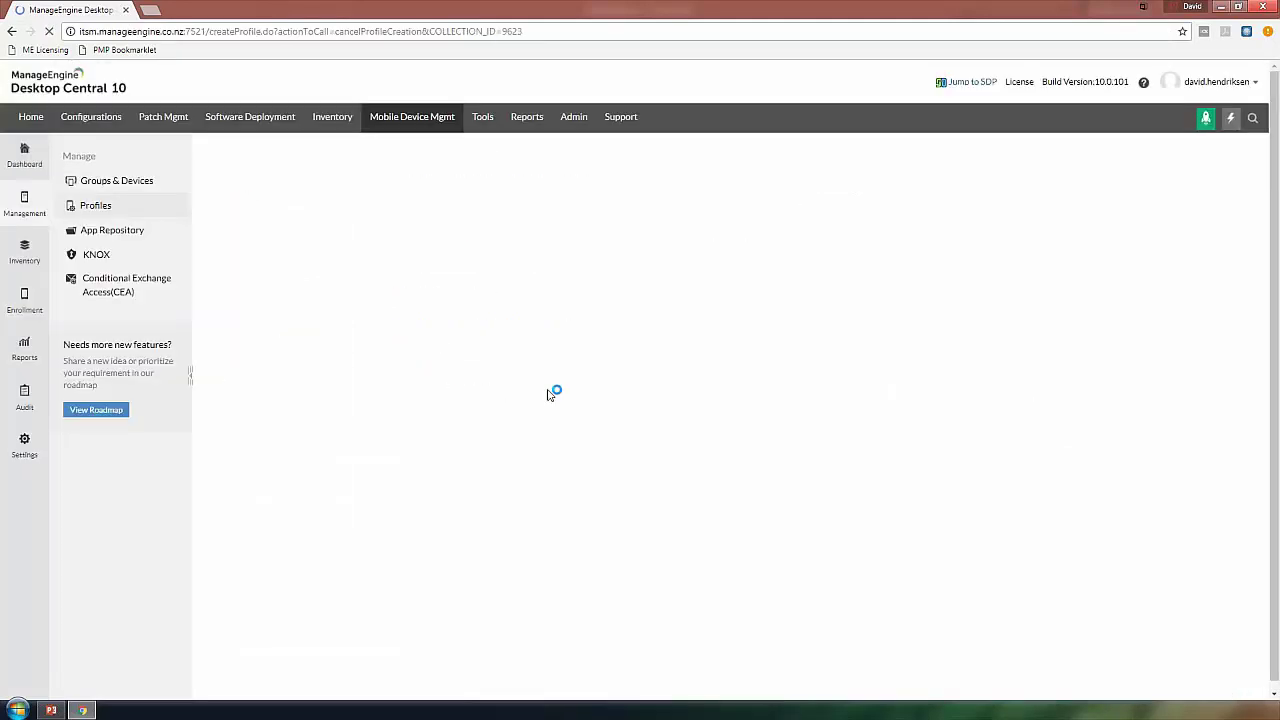
- Start an Android profile customized for Device with the default name and examine its Passcode policy options
click(252, 152)
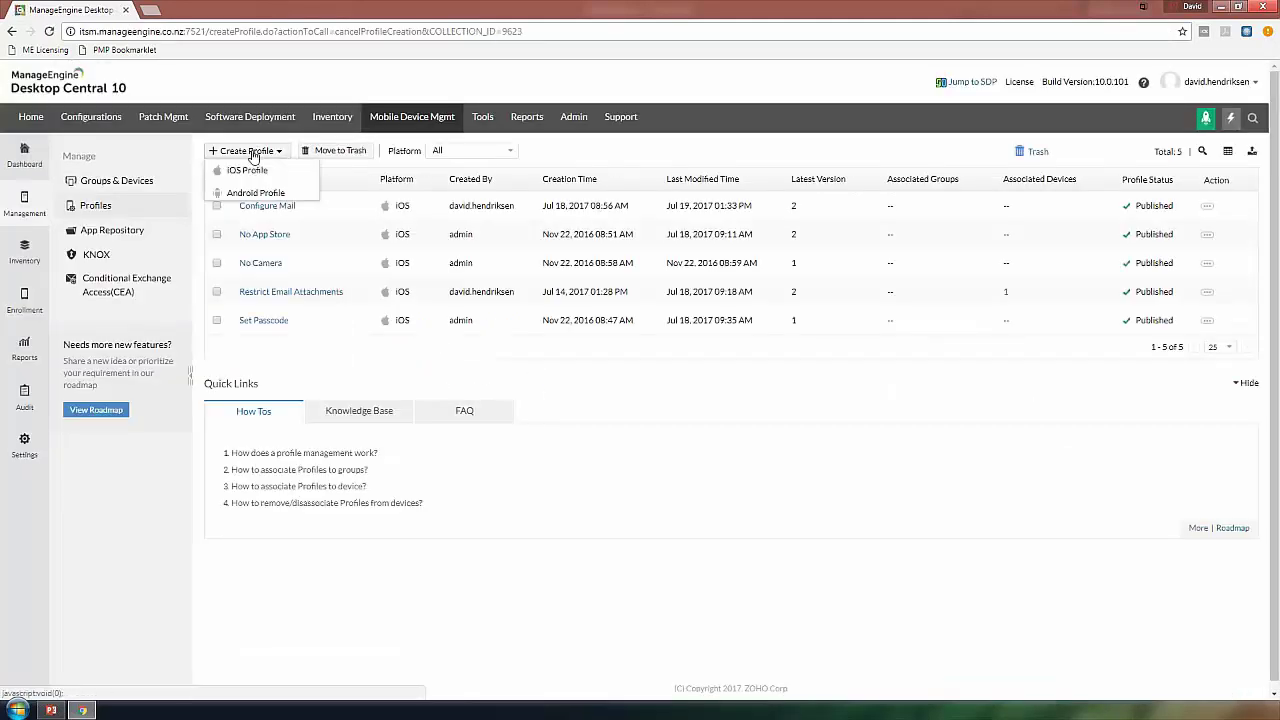
click(263, 194)
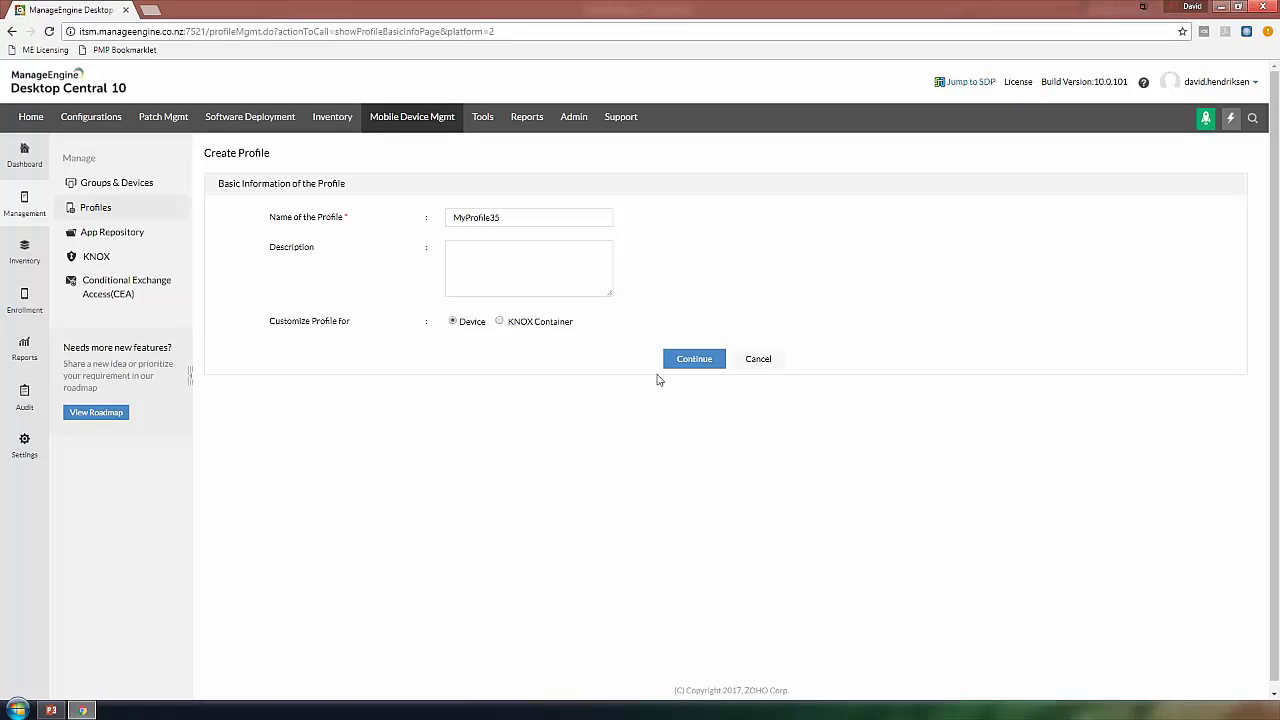
click(687, 362)
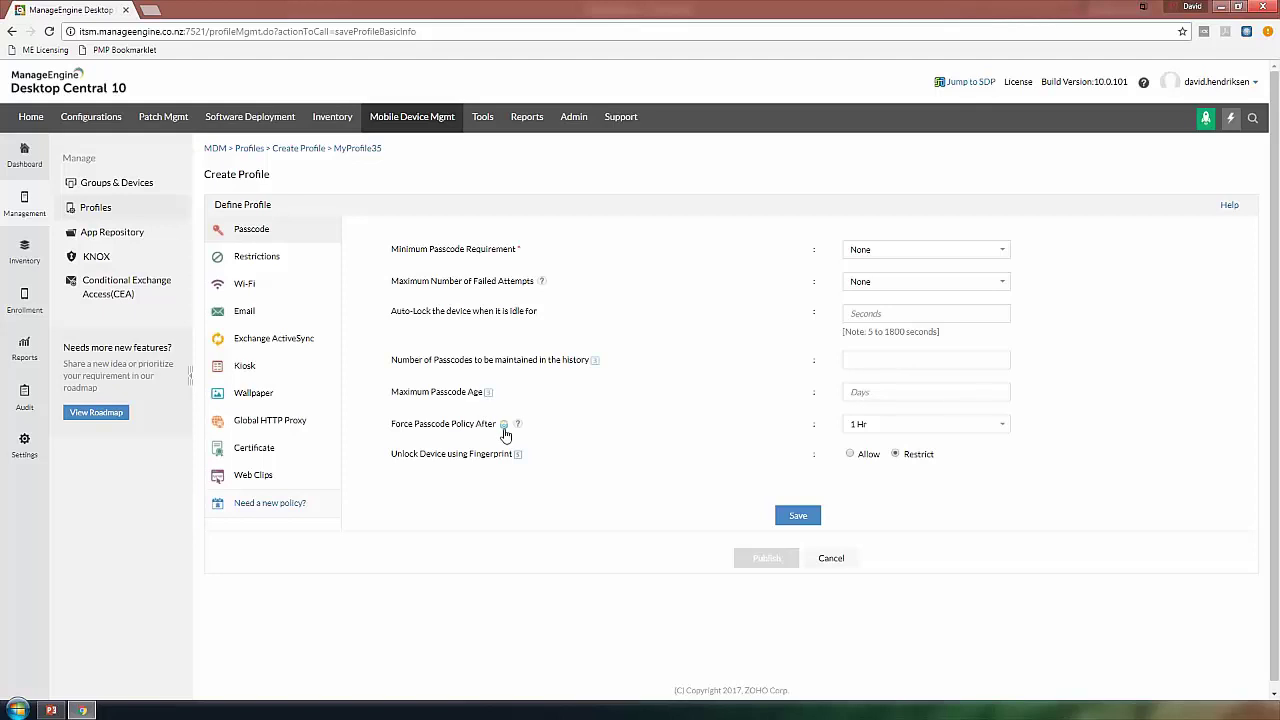
mouse_move(504, 428)
- Review the Android profile's Device Functionality and Sync and Storage restrictions, and open its Kiosk policy
click(277, 266)
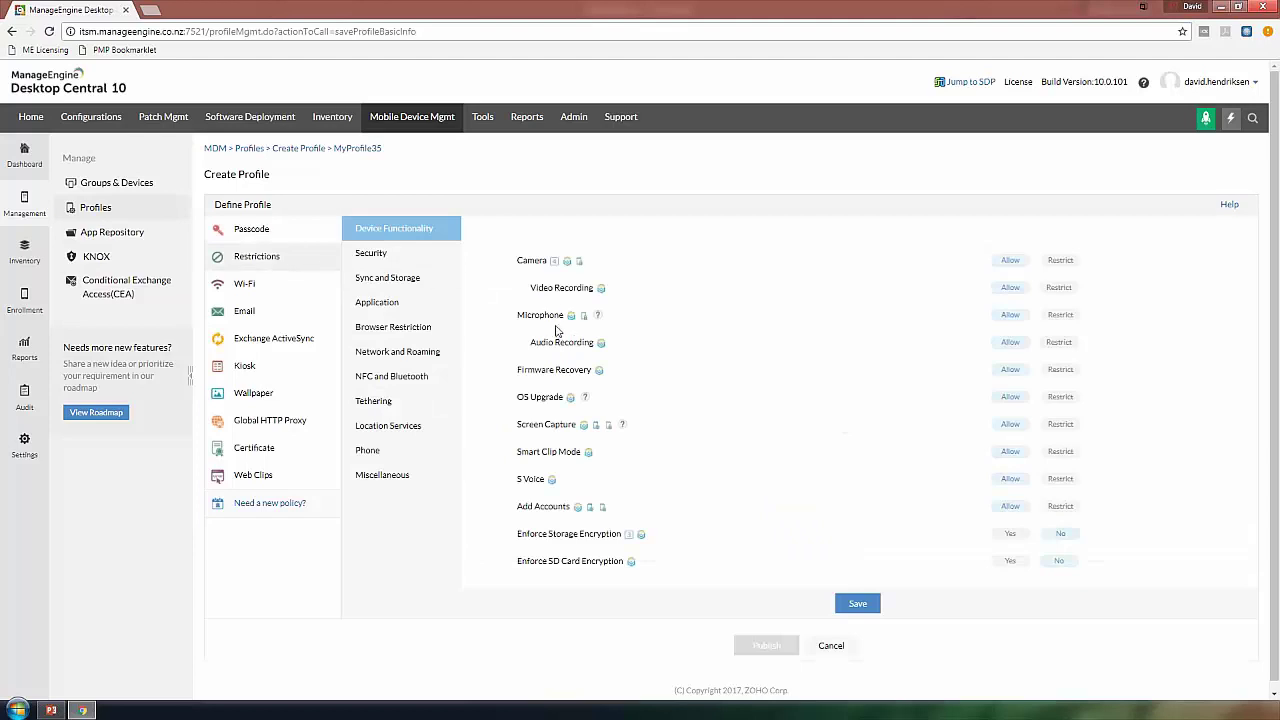
mouse_move(574, 322)
click(409, 283)
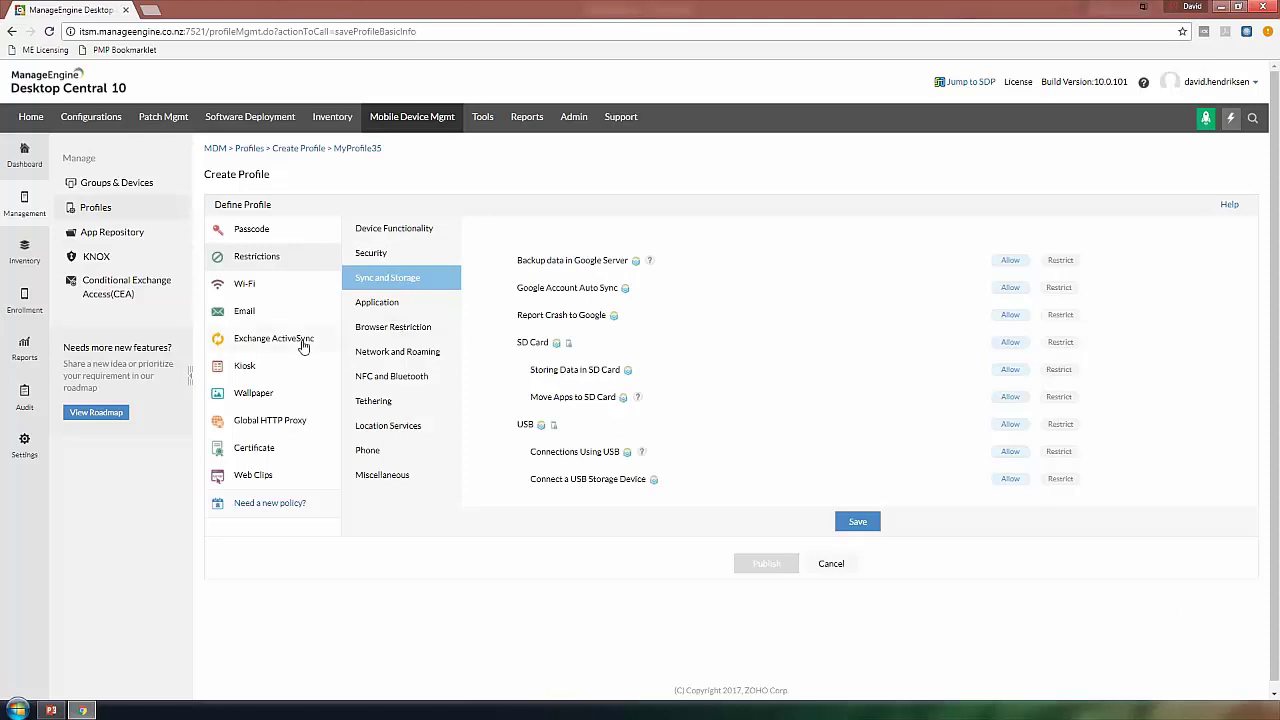
click(274, 365)
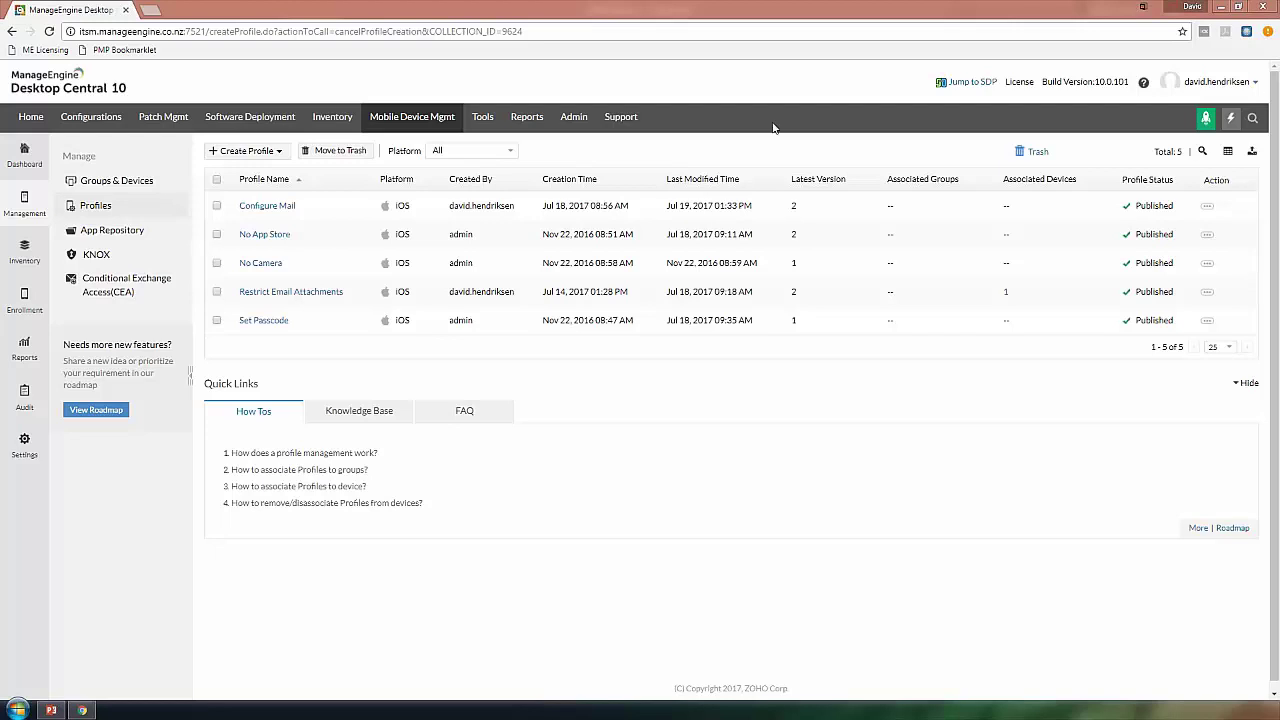
- Open the mobile device inventory and refresh it to check the enrolled devices
click(24, 250)
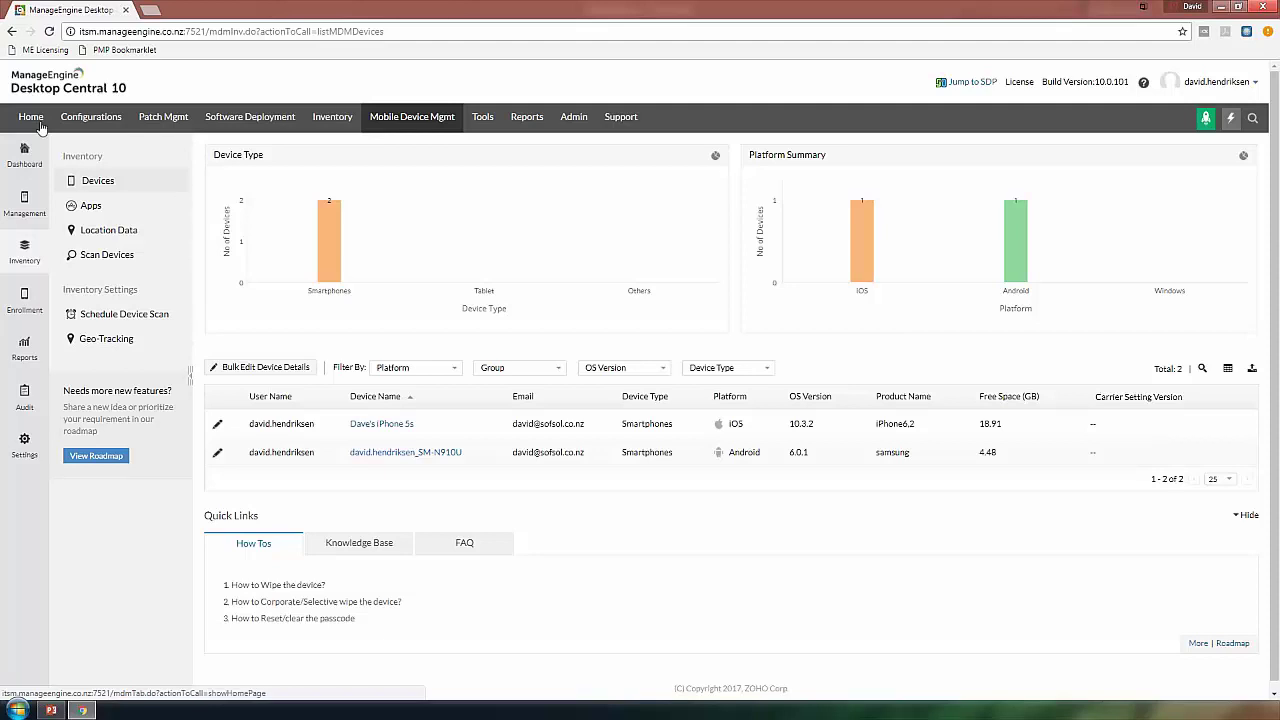
click(40, 256)
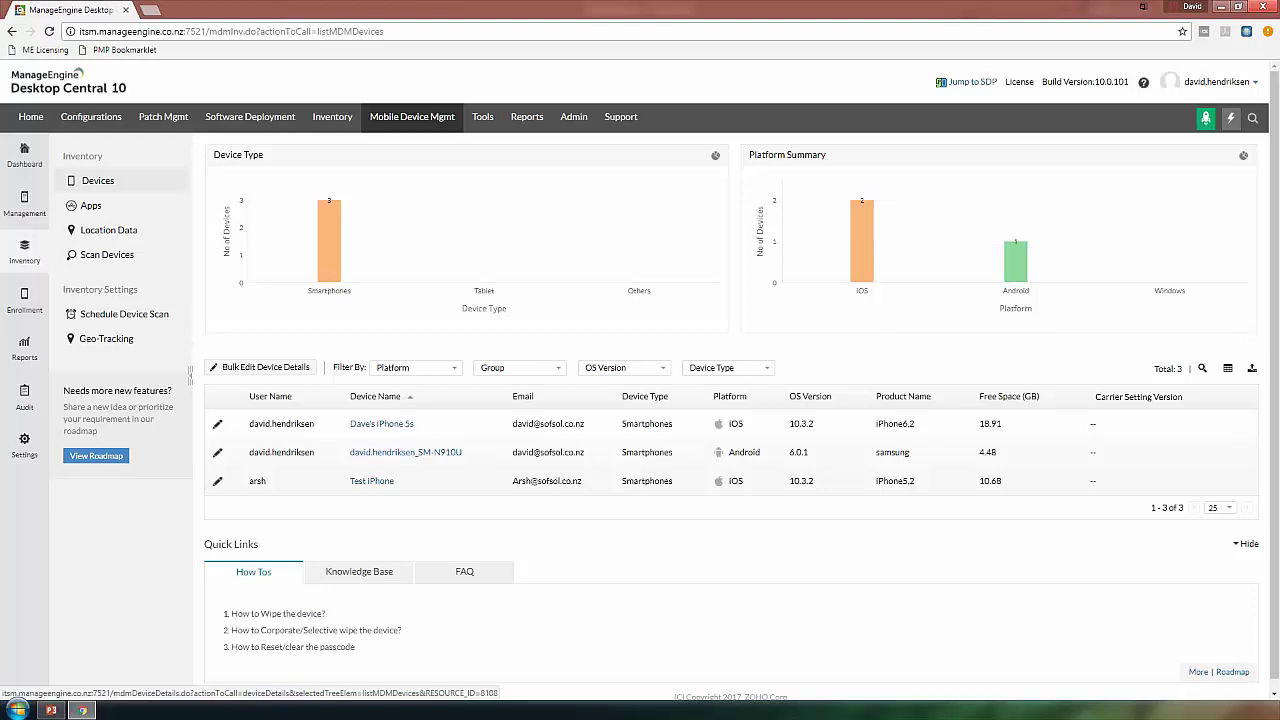
- Associate the Configure Mail profile with the Test iPhone device and apply it
click(22, 203)
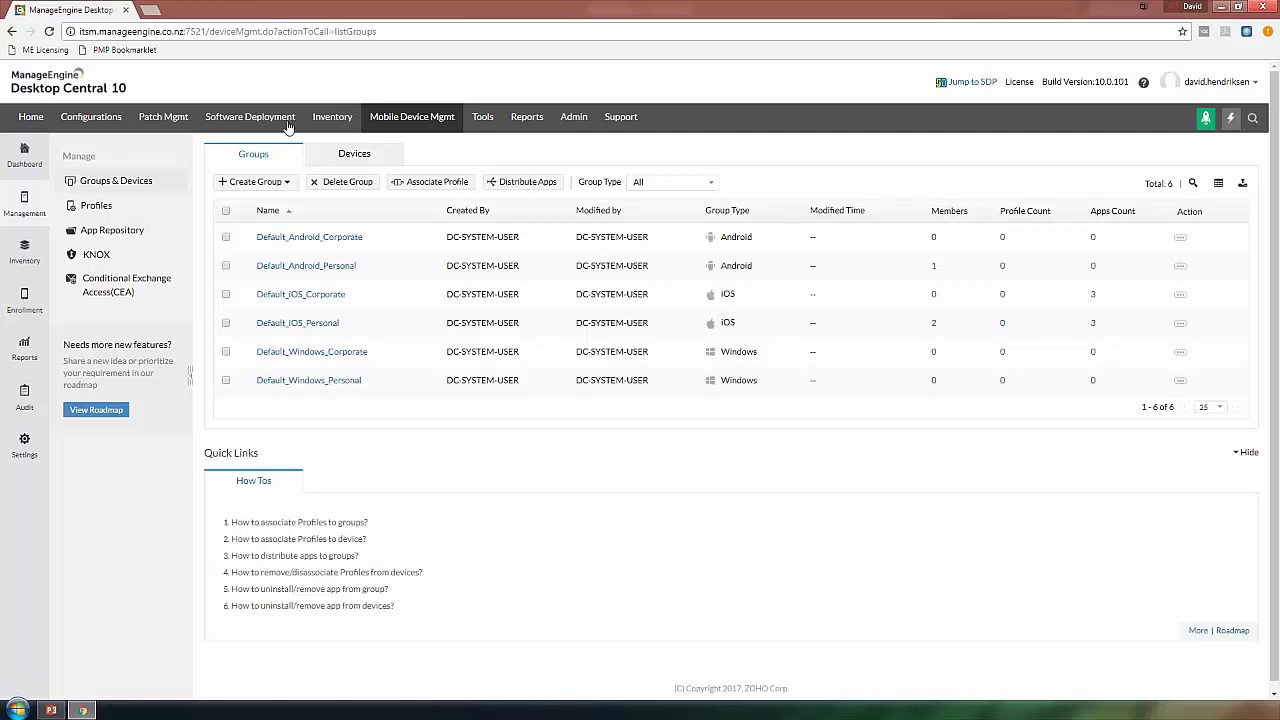
click(366, 157)
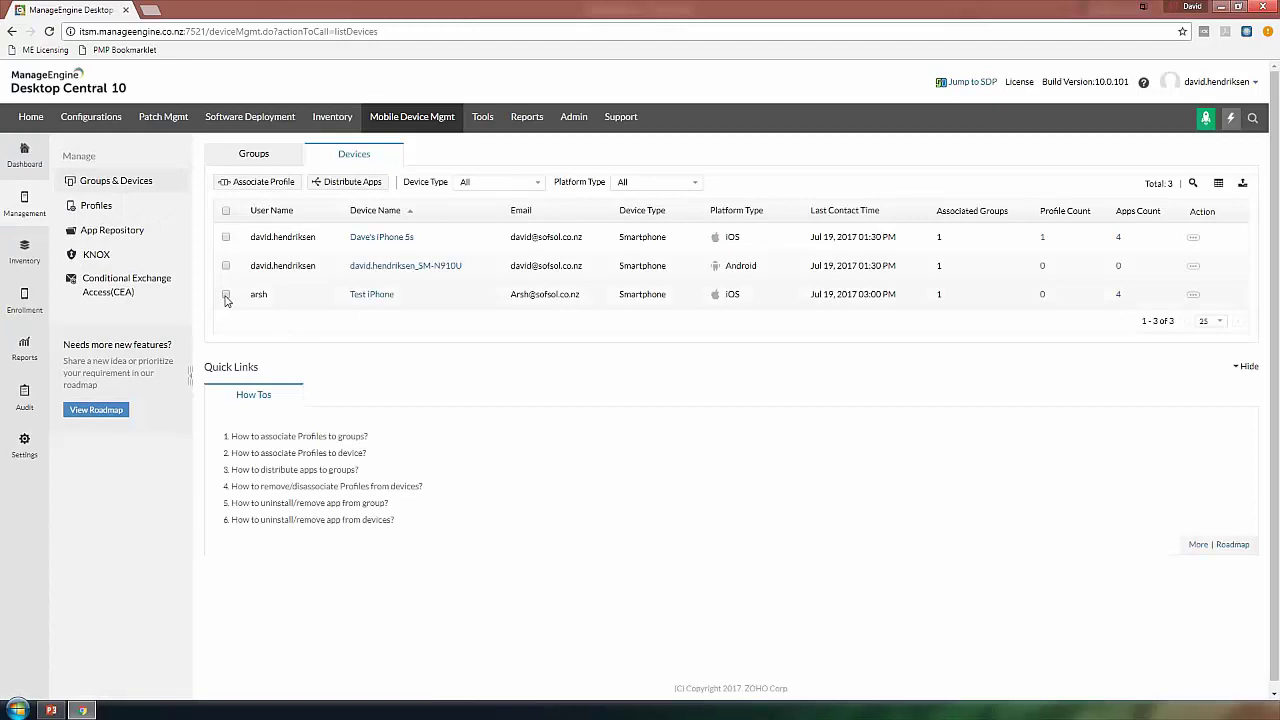
click(226, 296)
click(256, 181)
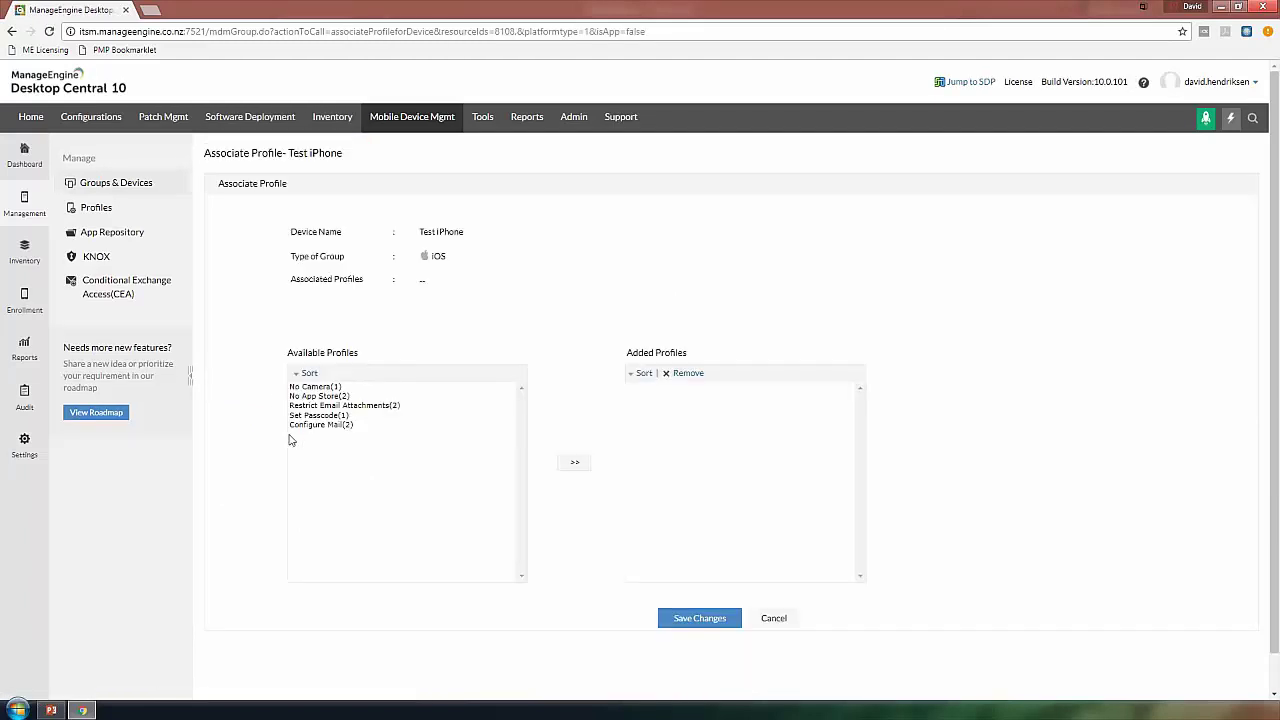
drag(324, 411, 327, 433)
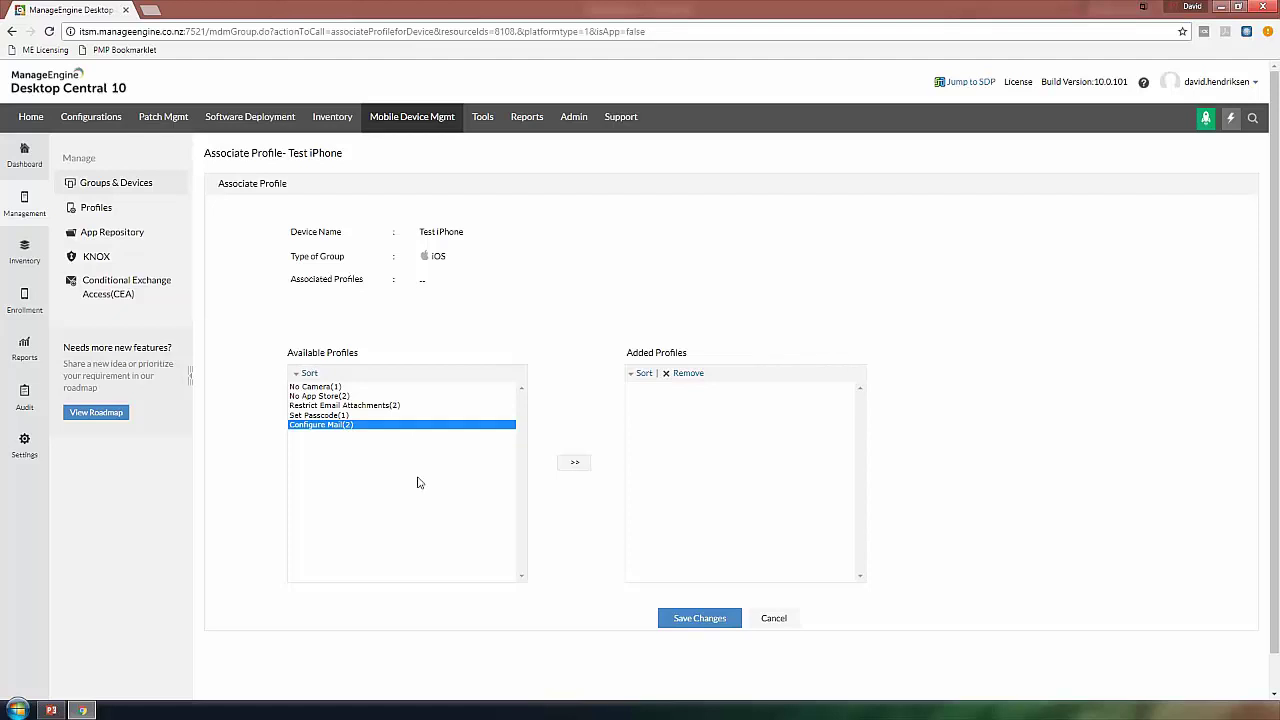
click(575, 462)
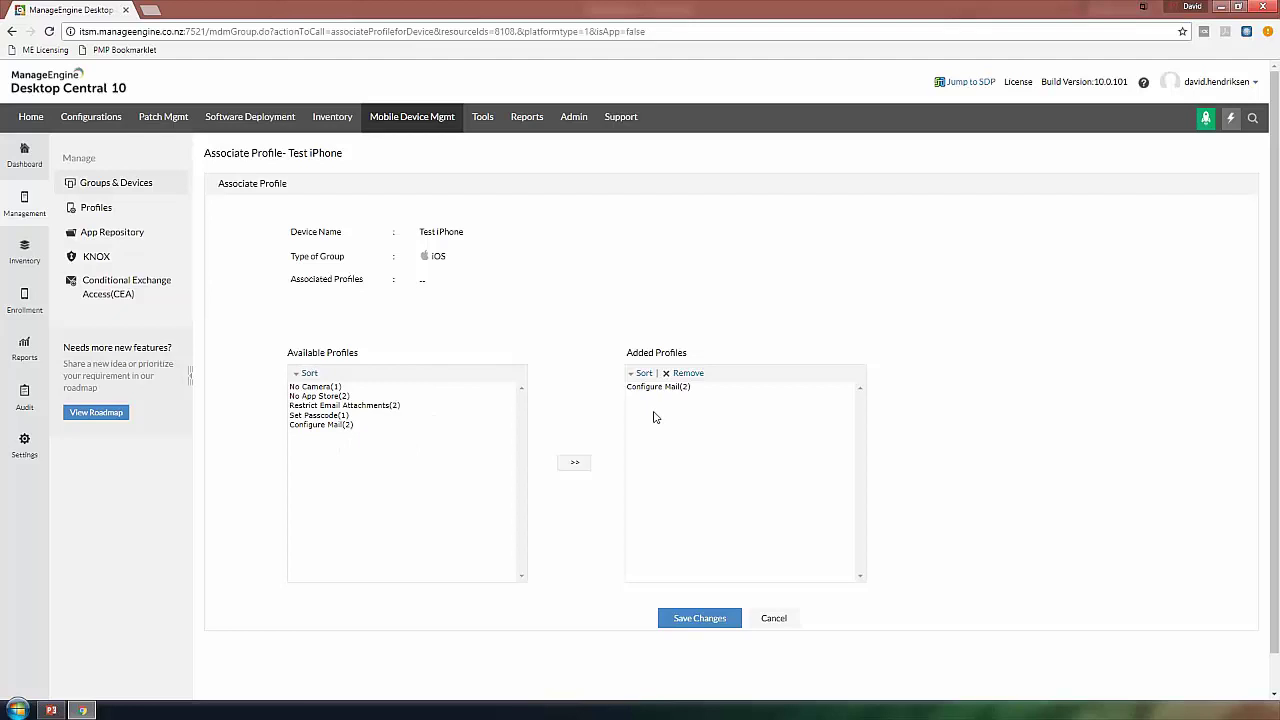
click(698, 620)
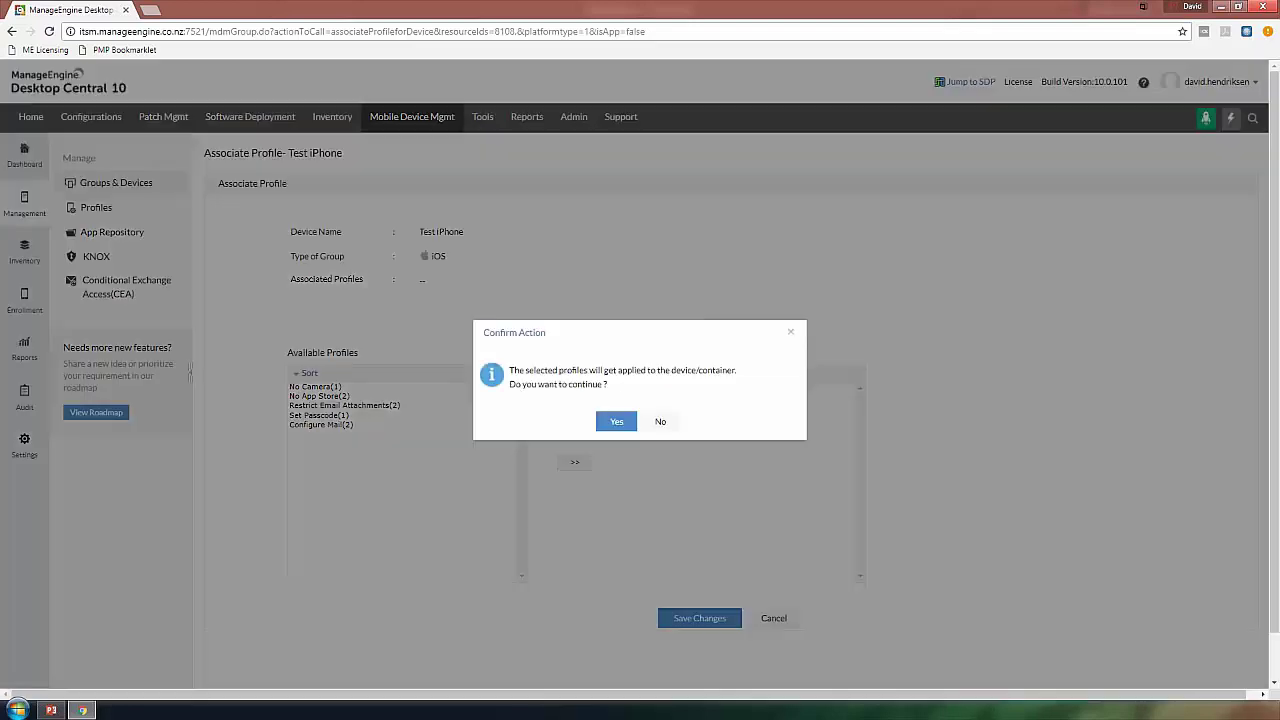
click(617, 419)
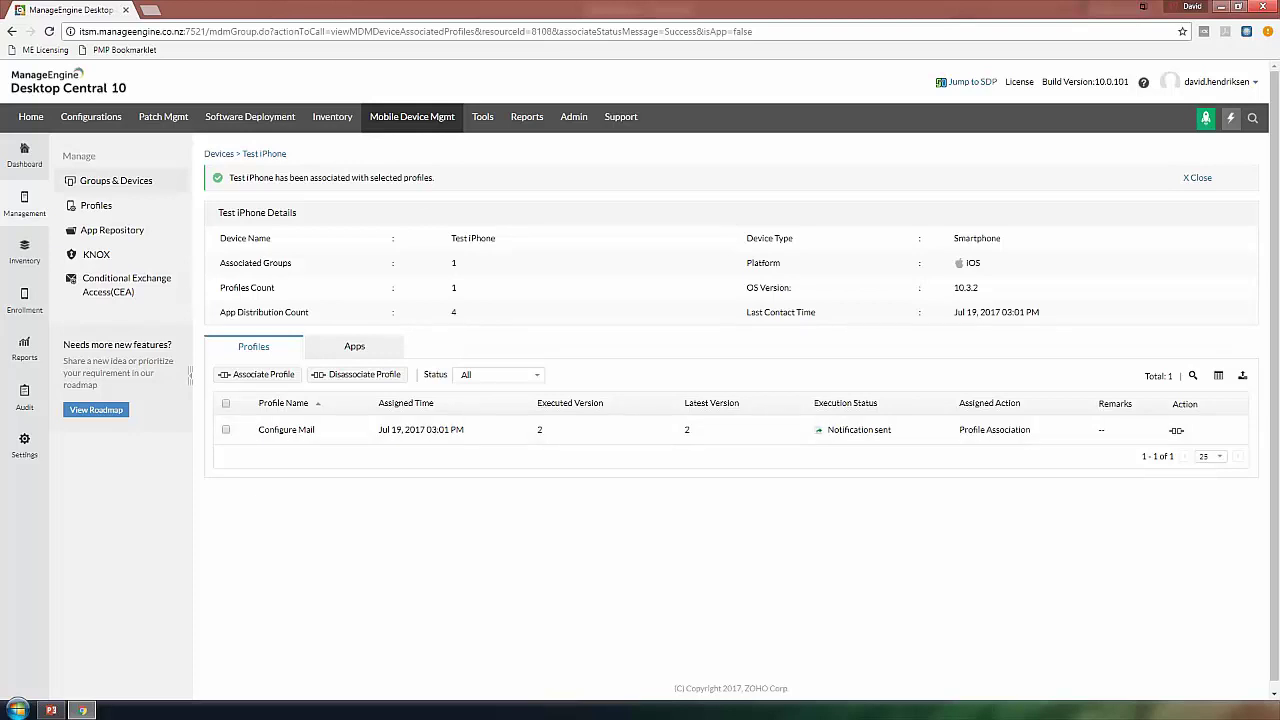
- View the Conditional Exchange Access page, then open the Configure Mail profile for modification and examine its Exchange ActiveSync settings
click(120, 289)
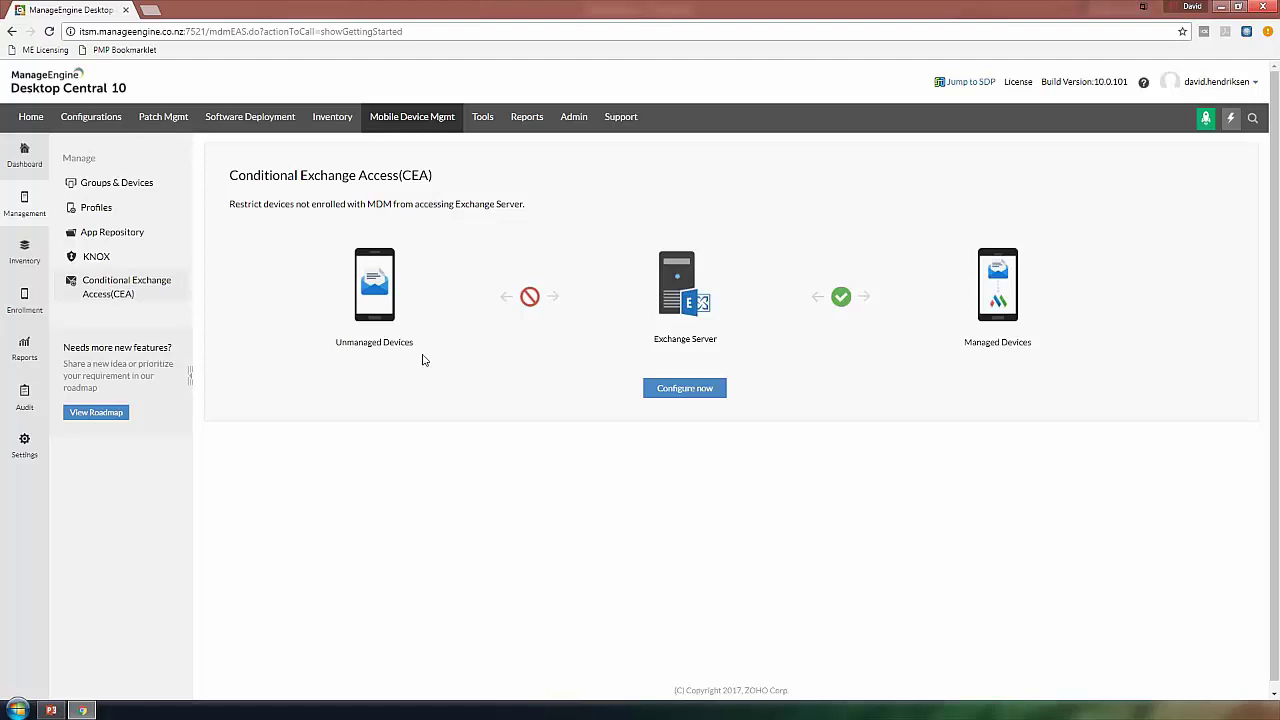
click(90, 207)
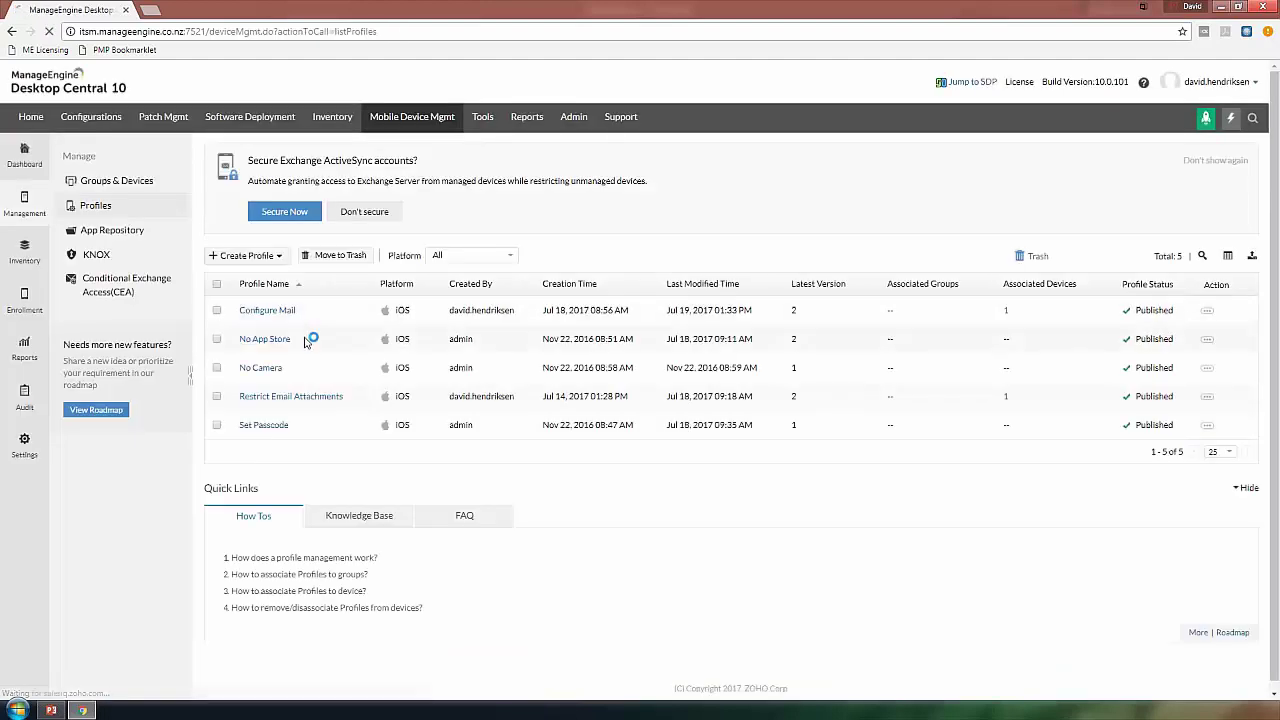
click(1205, 339)
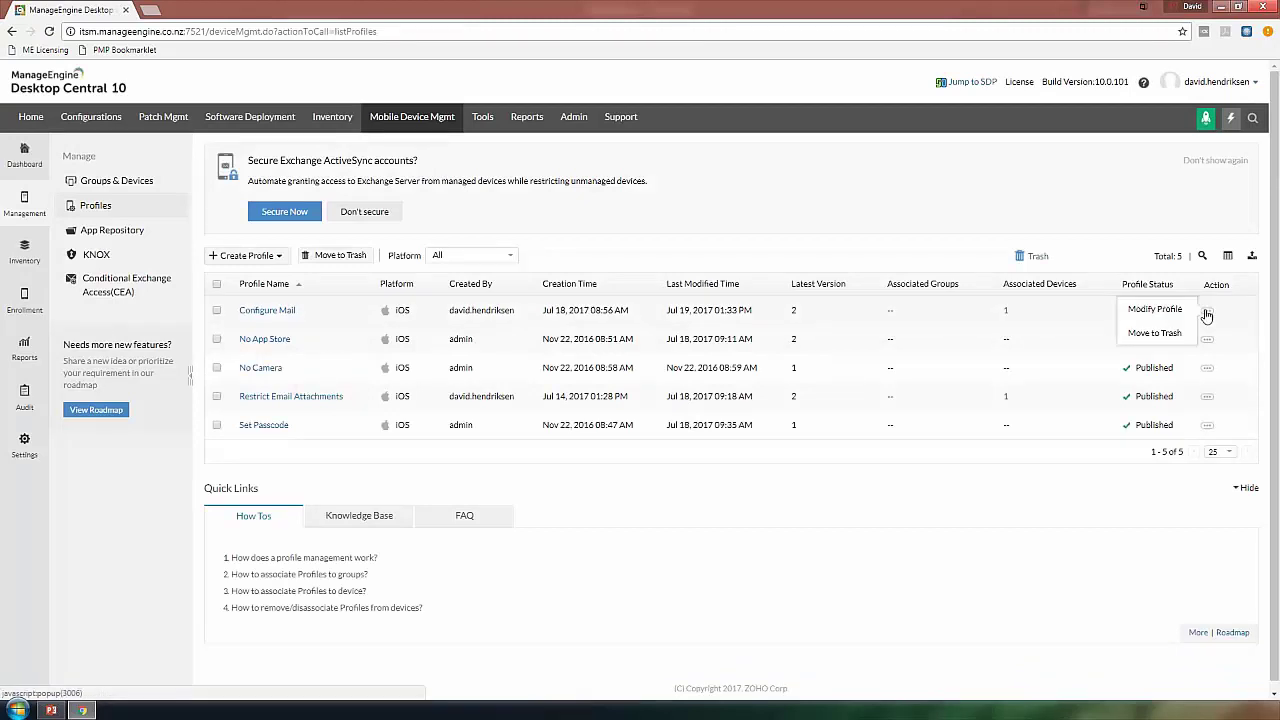
click(1176, 311)
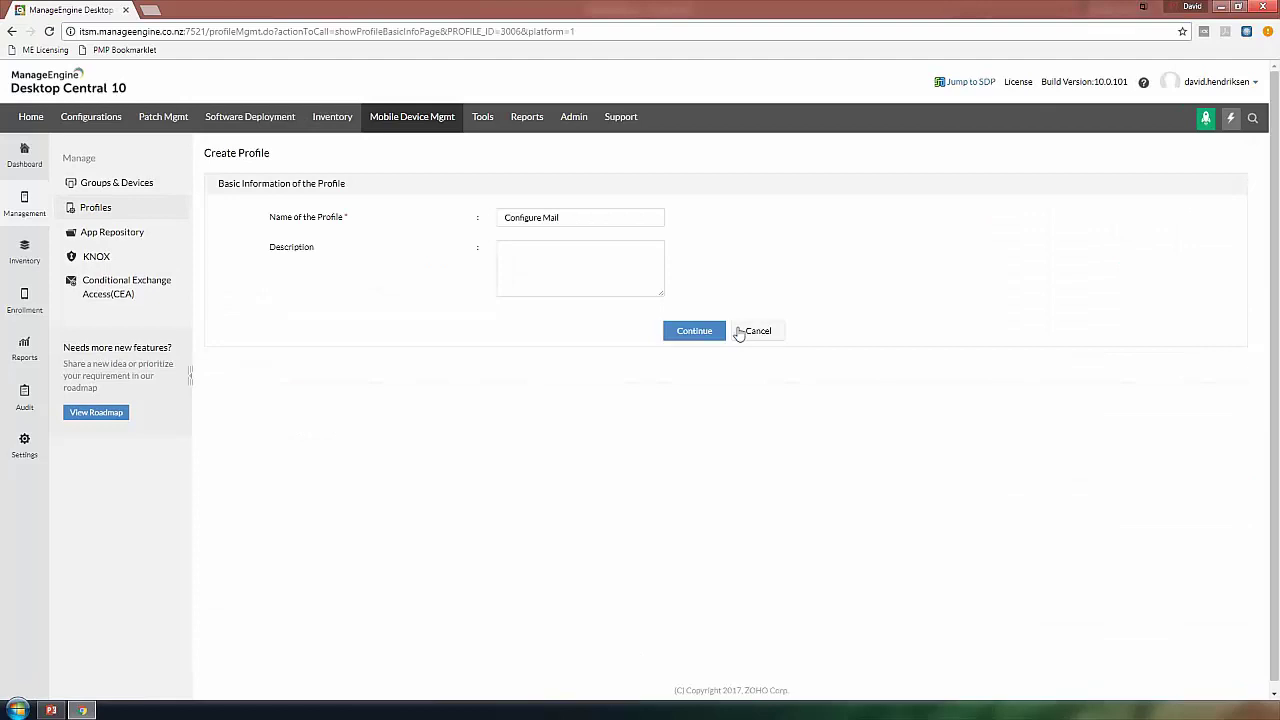
click(718, 331)
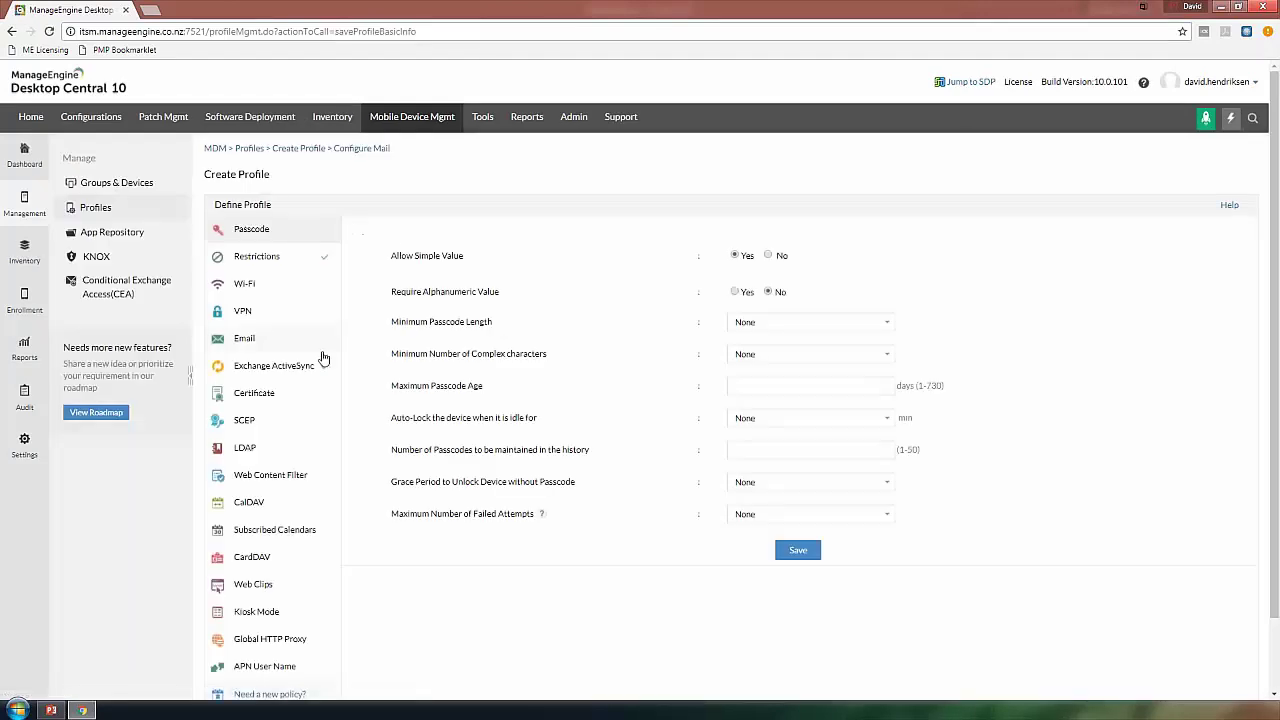
click(307, 367)
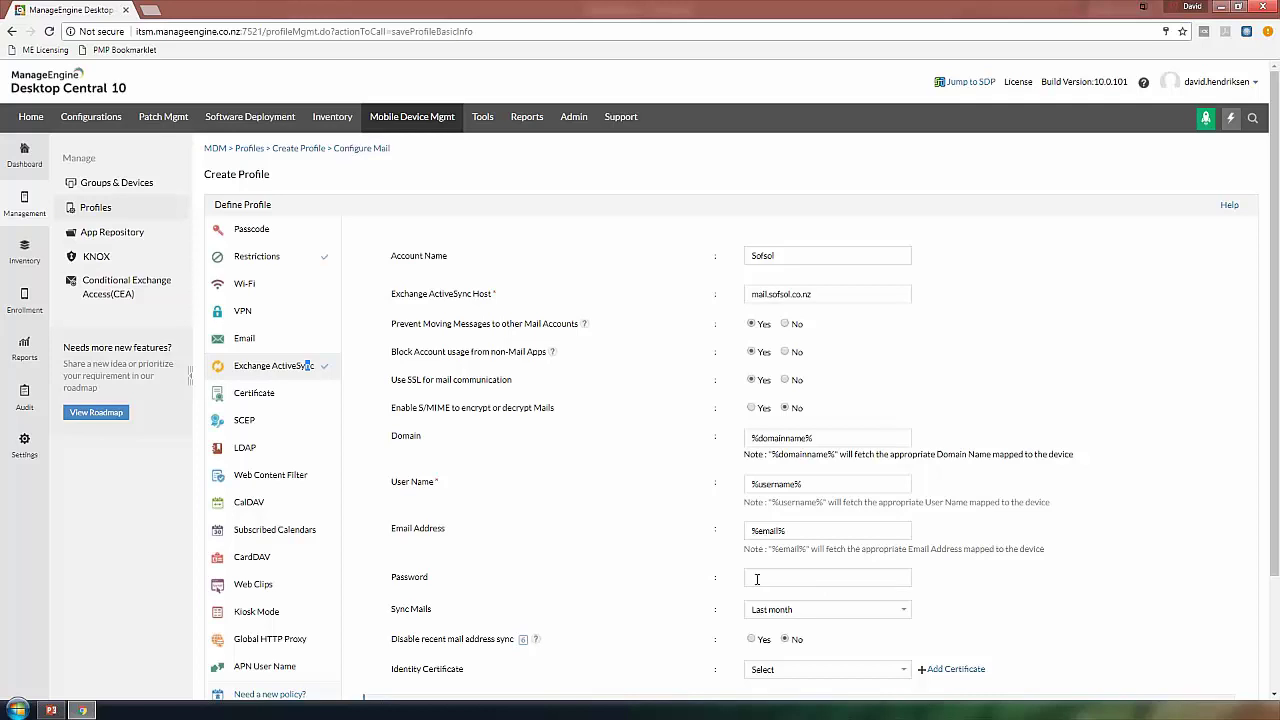
- Examine the Configure Mail profile's Device Functionality and Security restrictions, then return to the profile list
click(274, 260)
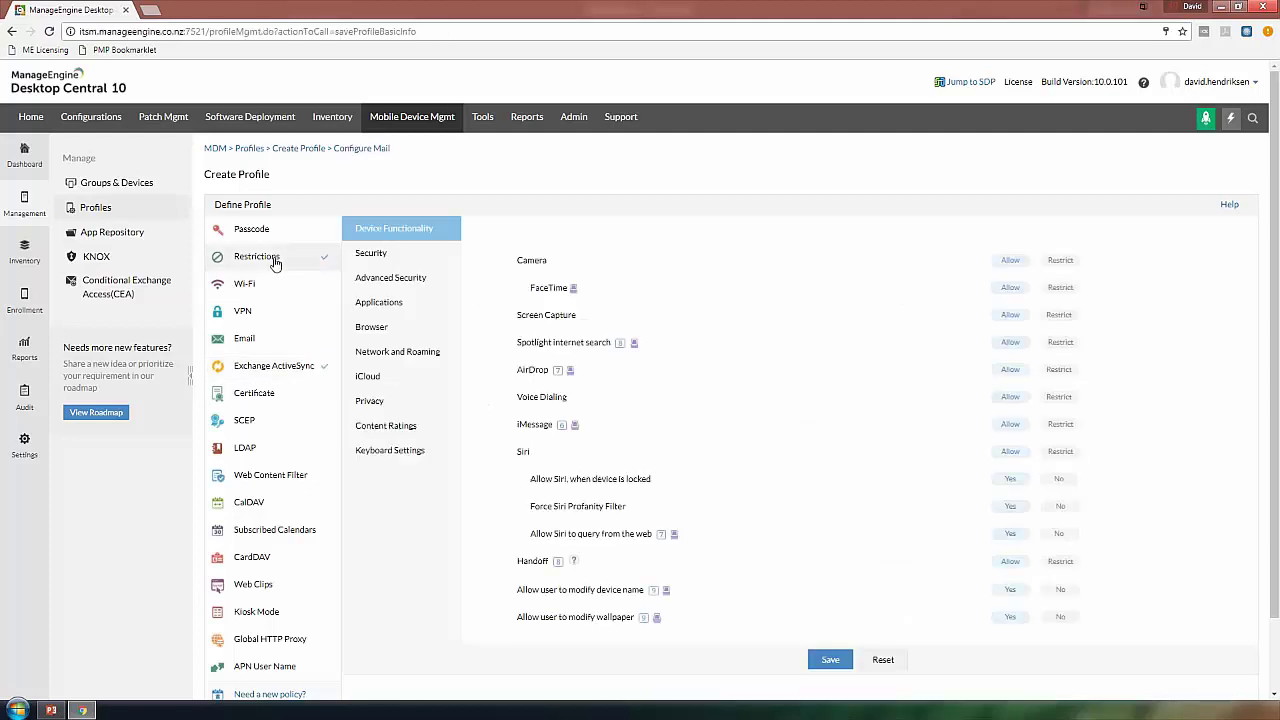
click(378, 257)
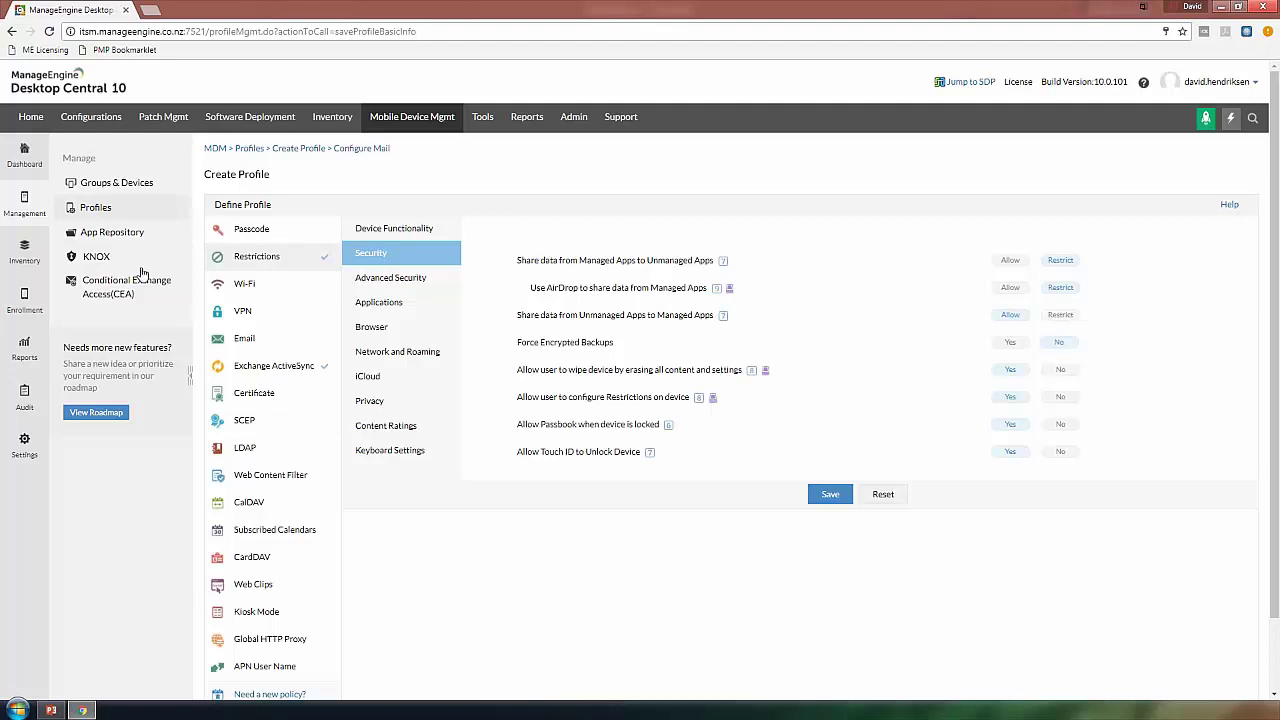
click(96, 212)
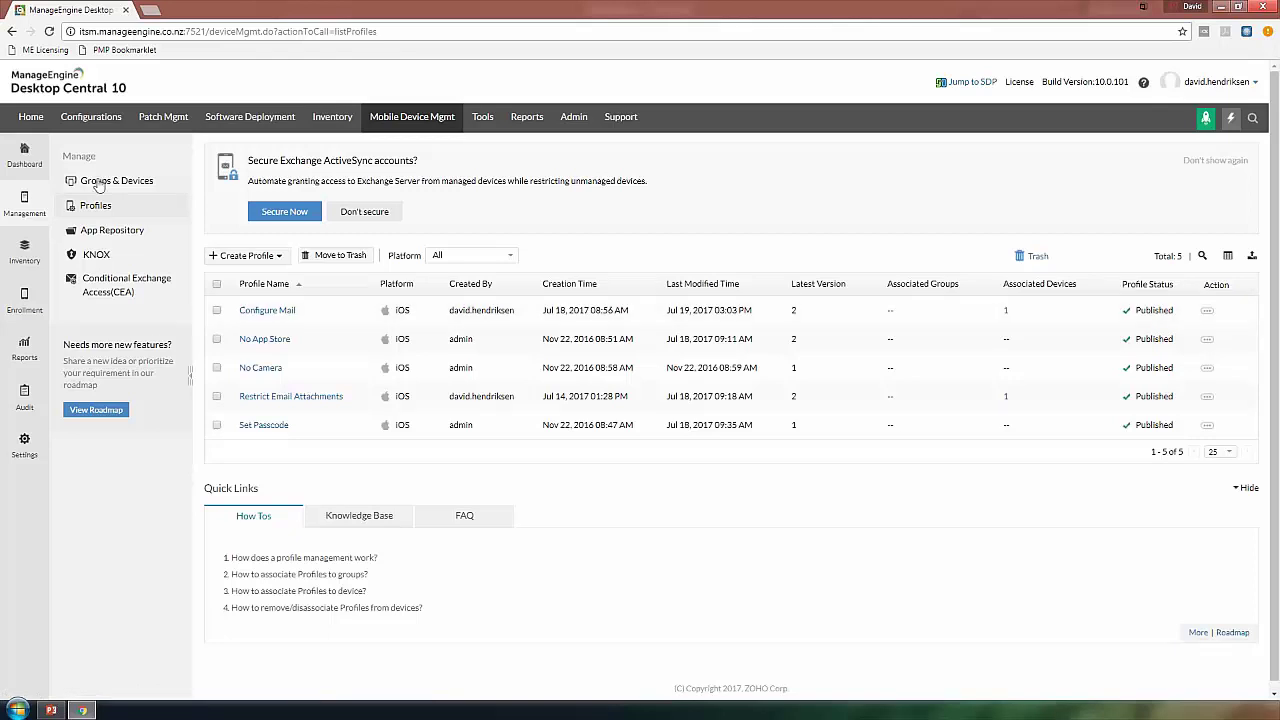
- Associate the No Camera and No App Store profiles with the Test iPhone device and apply them
click(98, 183)
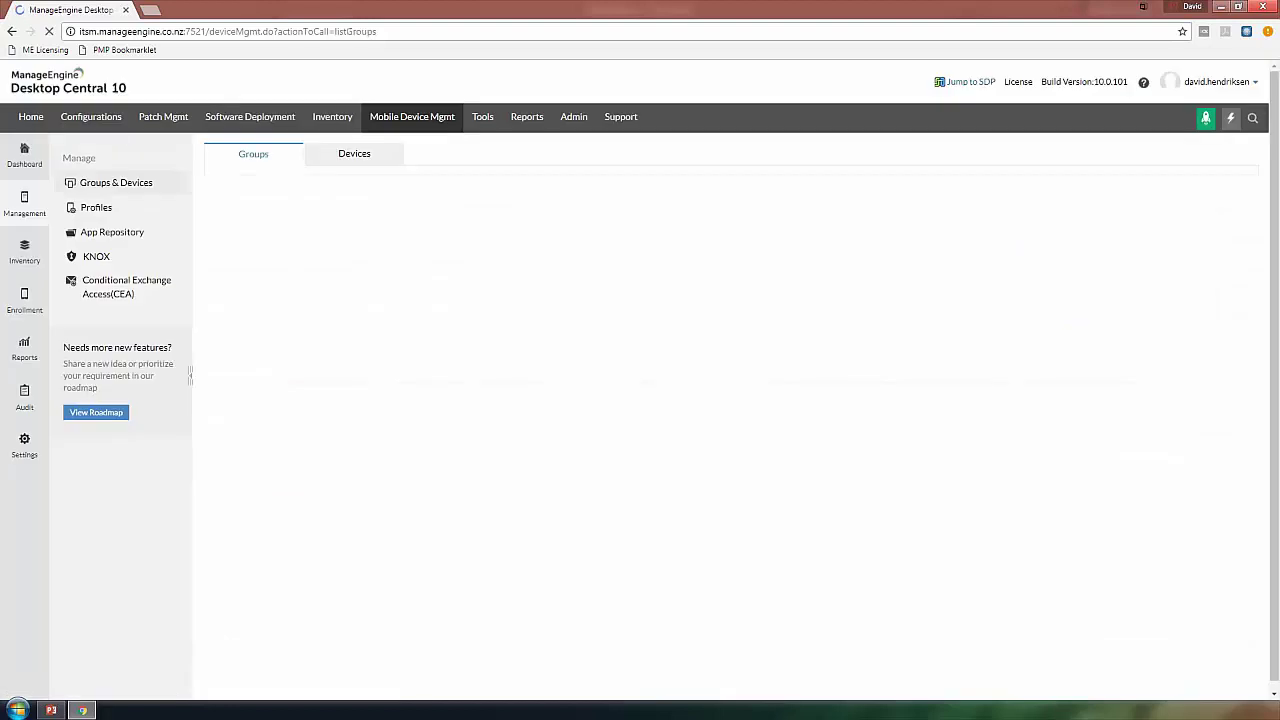
click(356, 157)
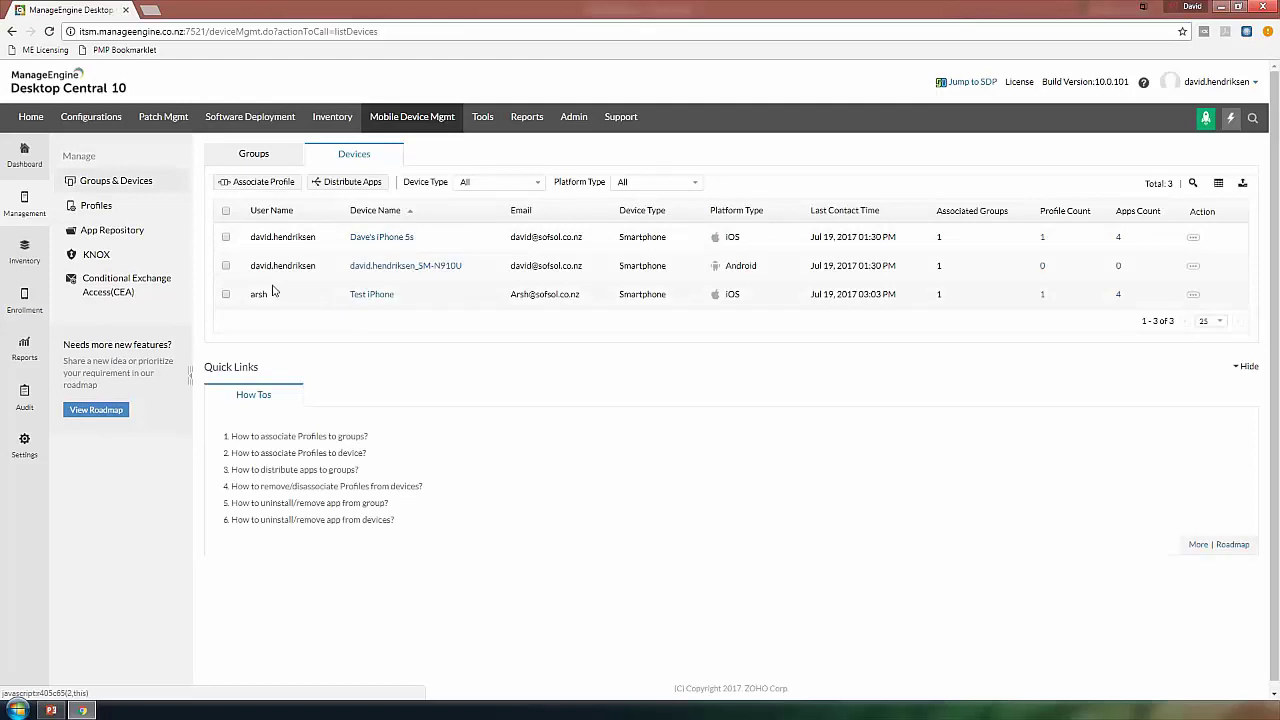
click(226, 295)
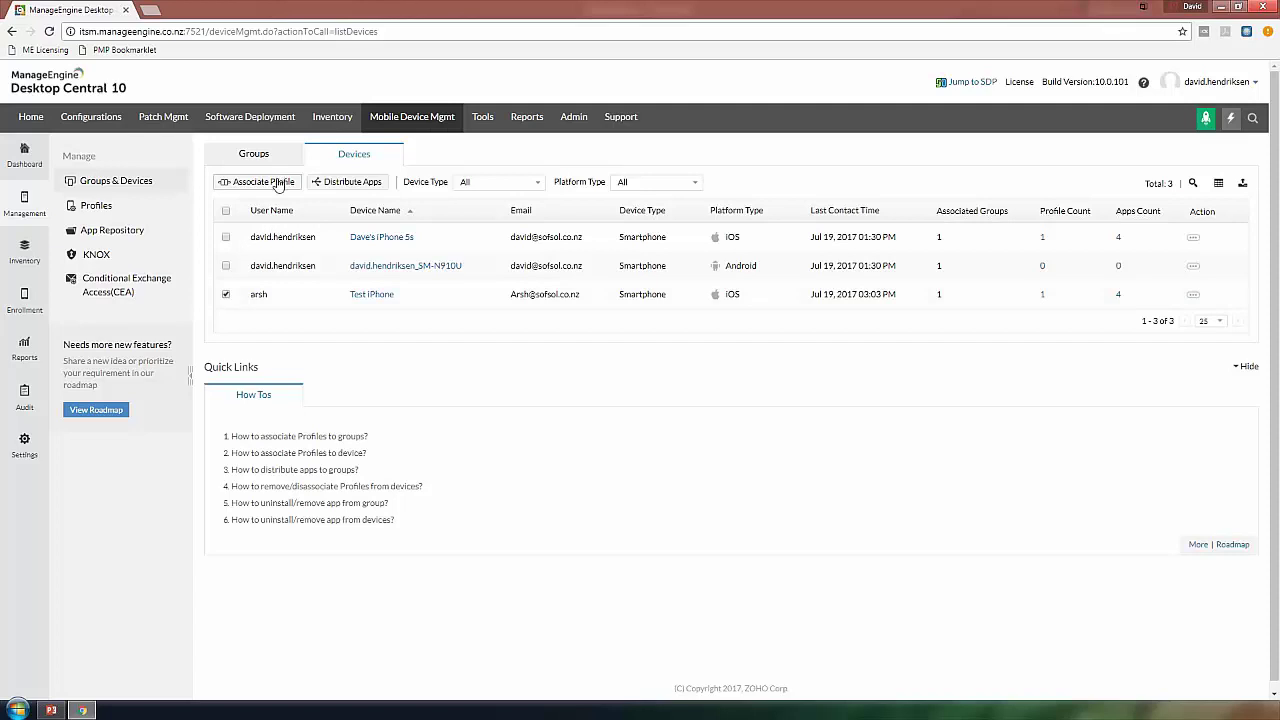
click(280, 182)
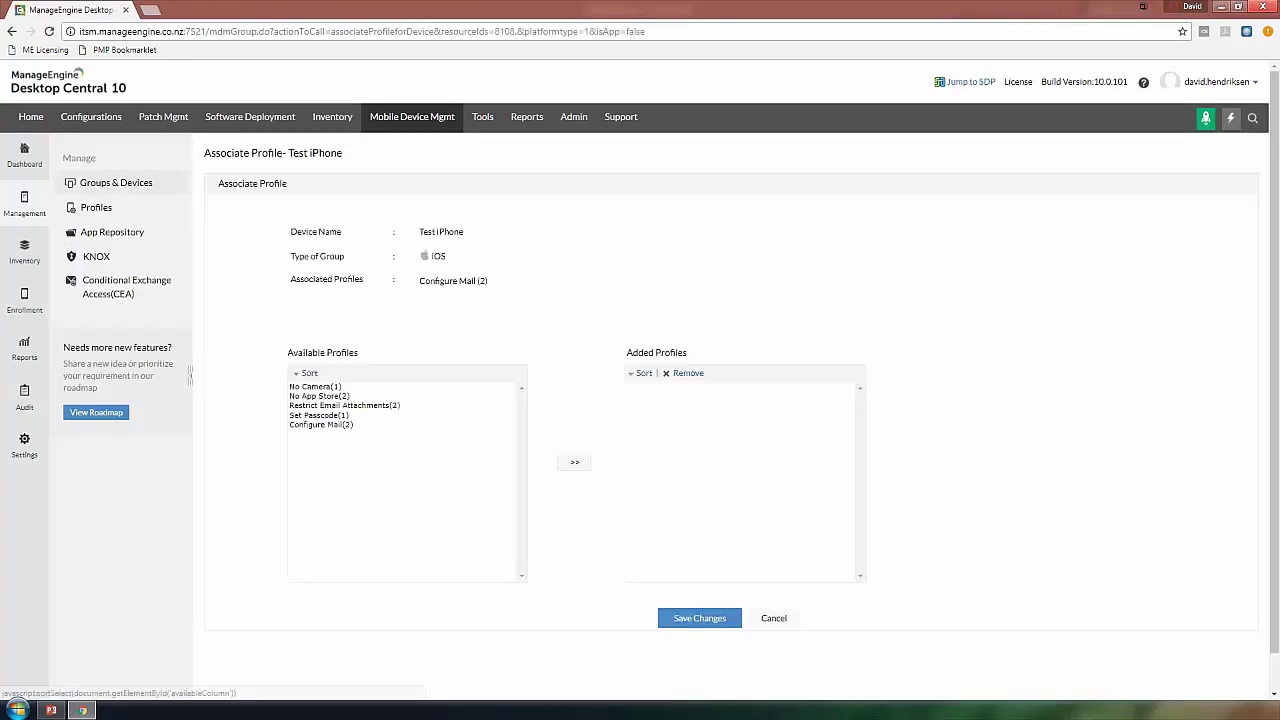
click(318, 387)
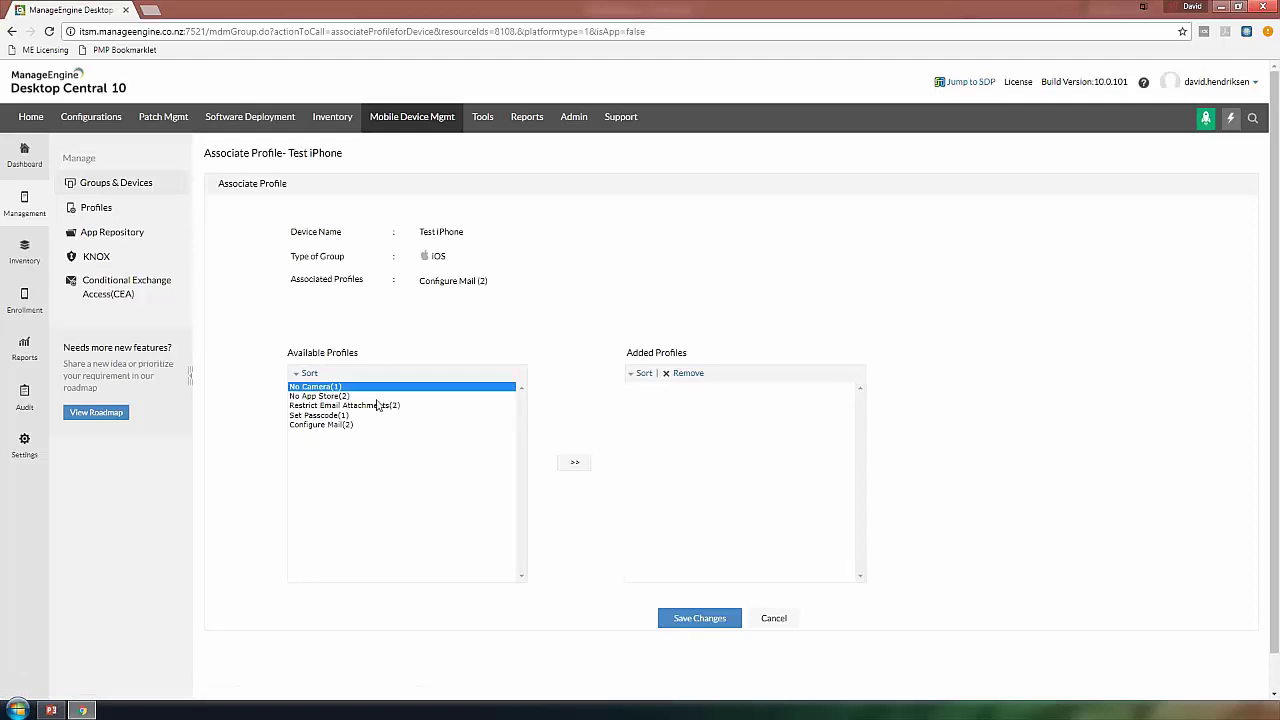
click(572, 463)
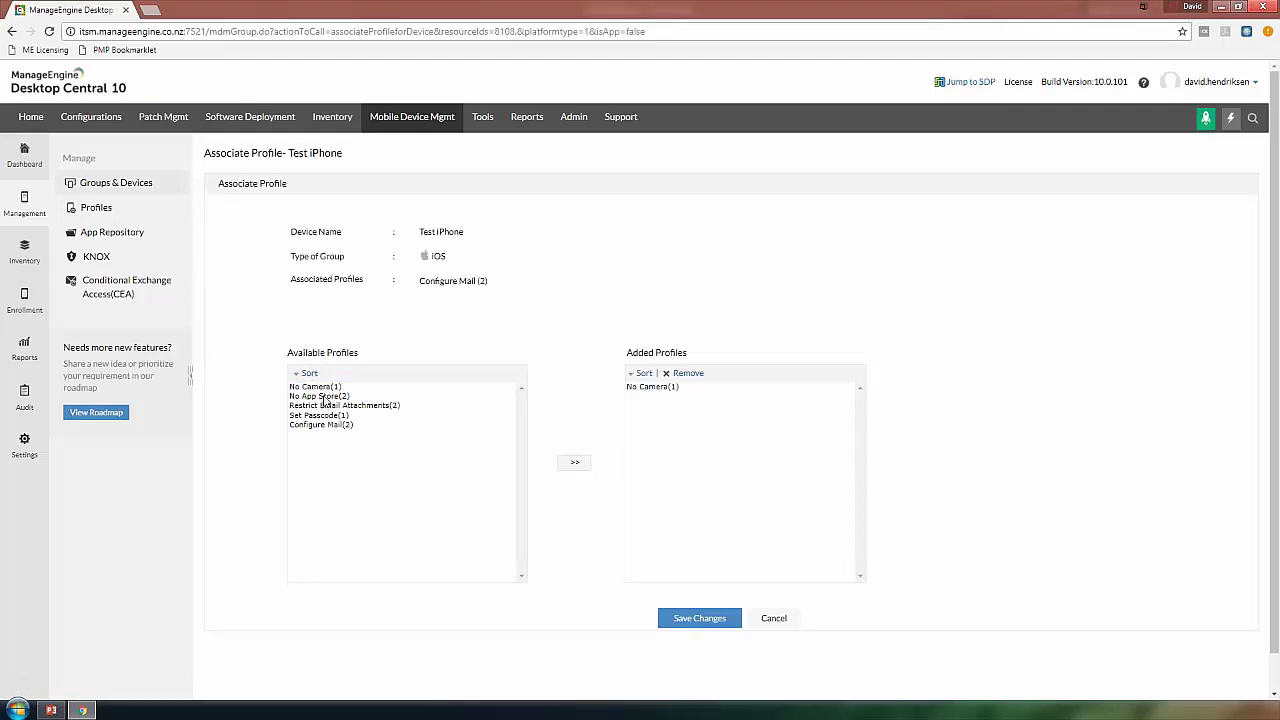
click(323, 397)
click(582, 466)
click(688, 622)
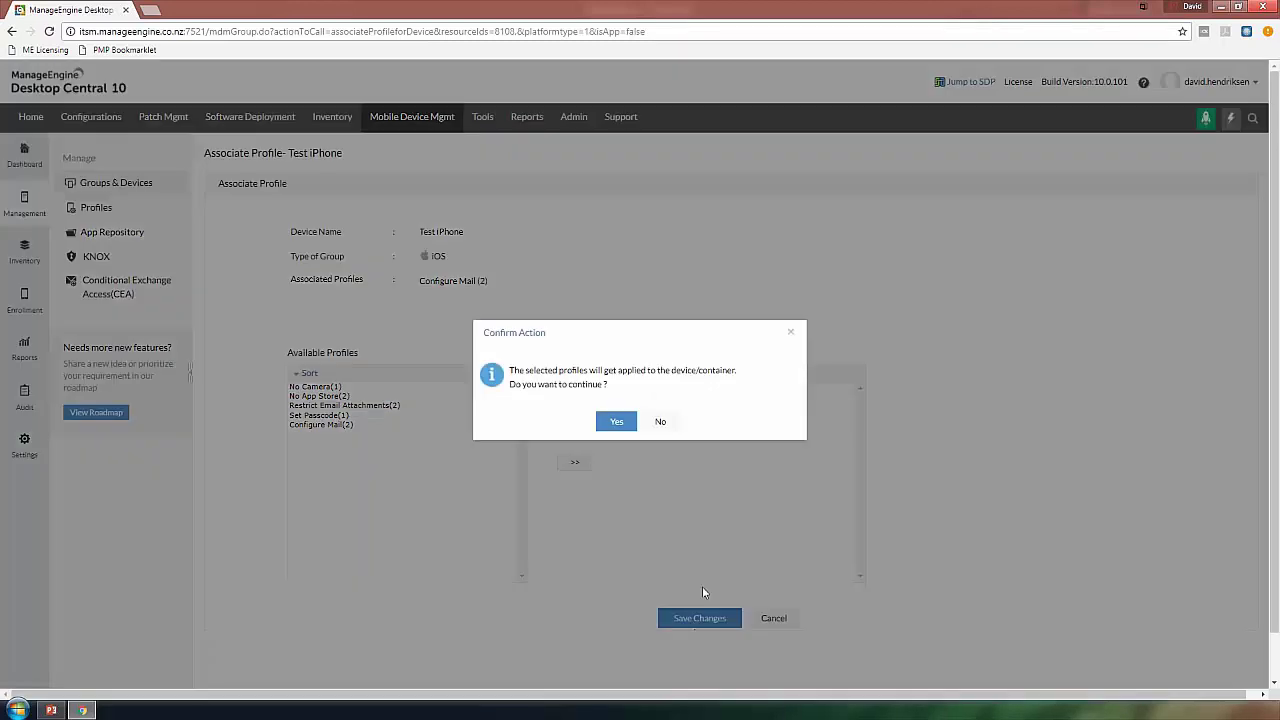
click(615, 423)
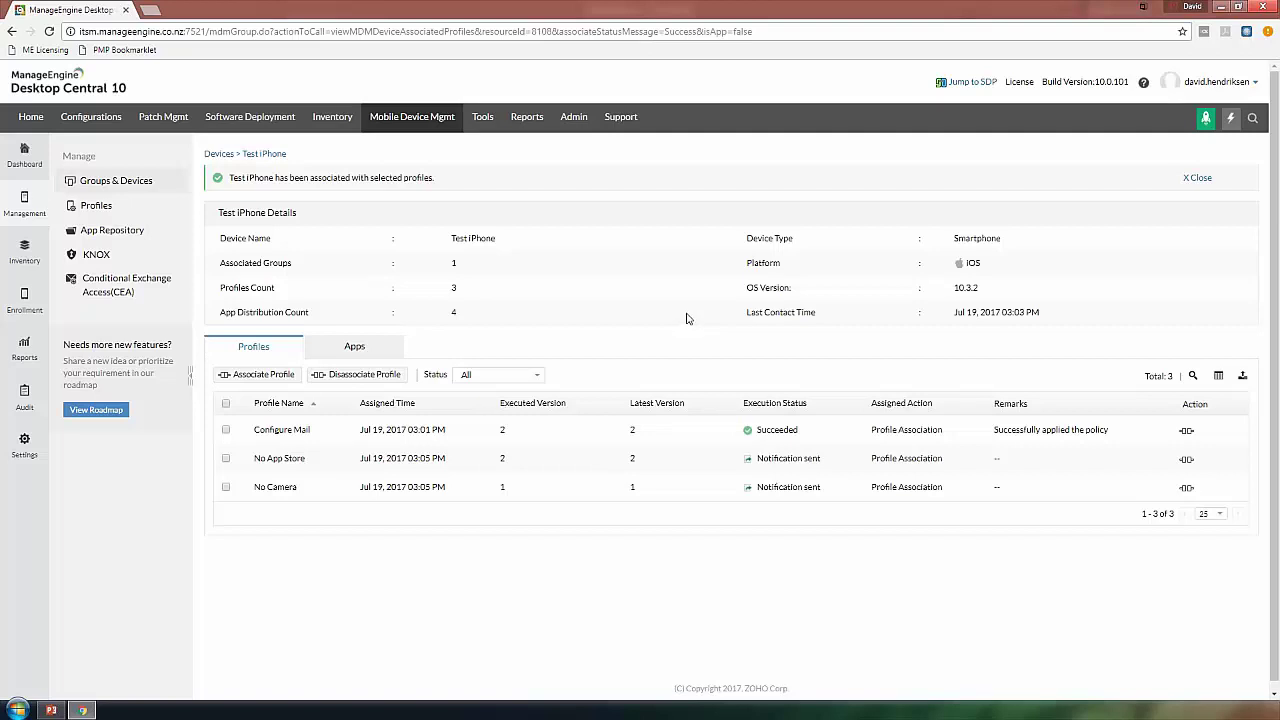
- Associate the Set Passcode profile with the Test iPhone device and apply it
click(103, 185)
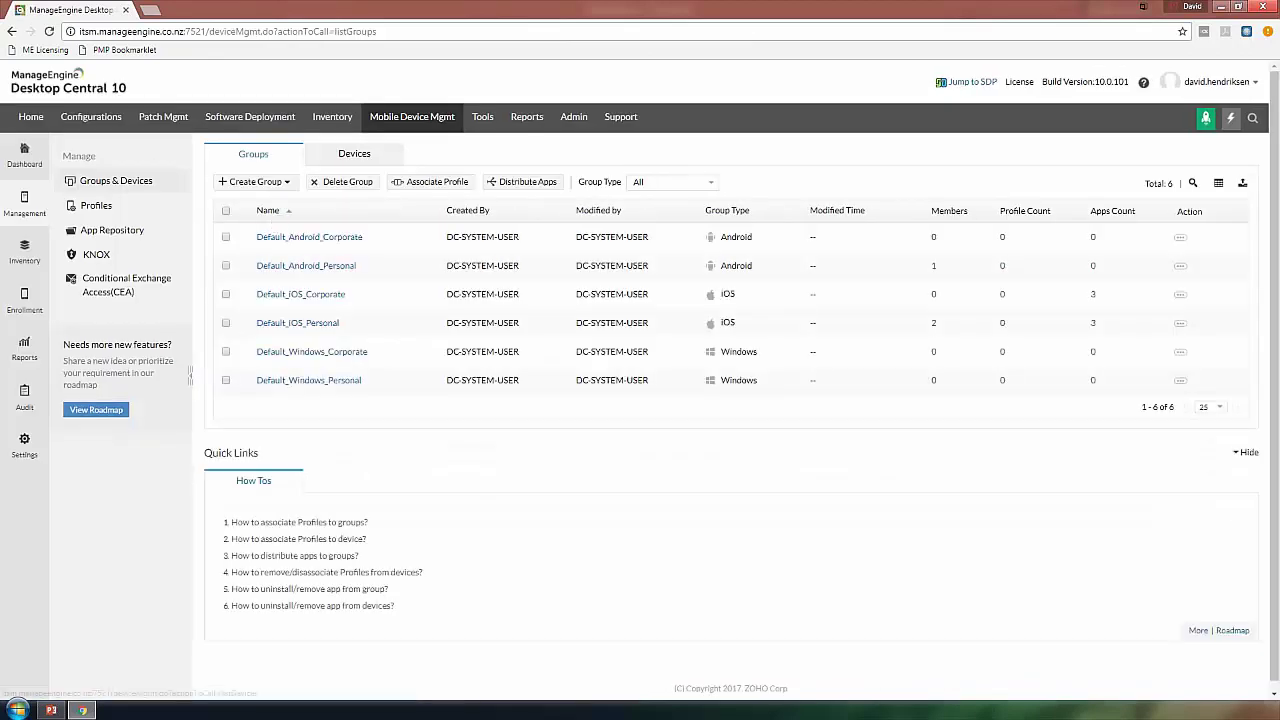
click(354, 153)
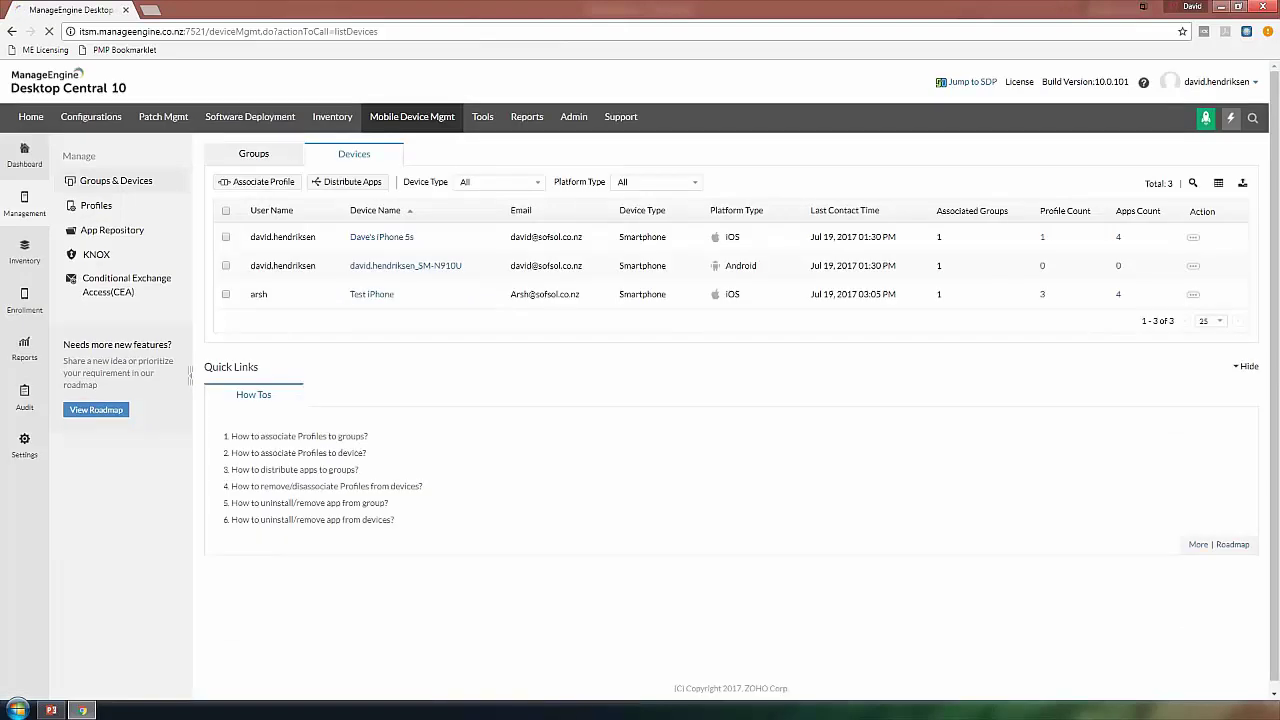
click(227, 294)
click(286, 186)
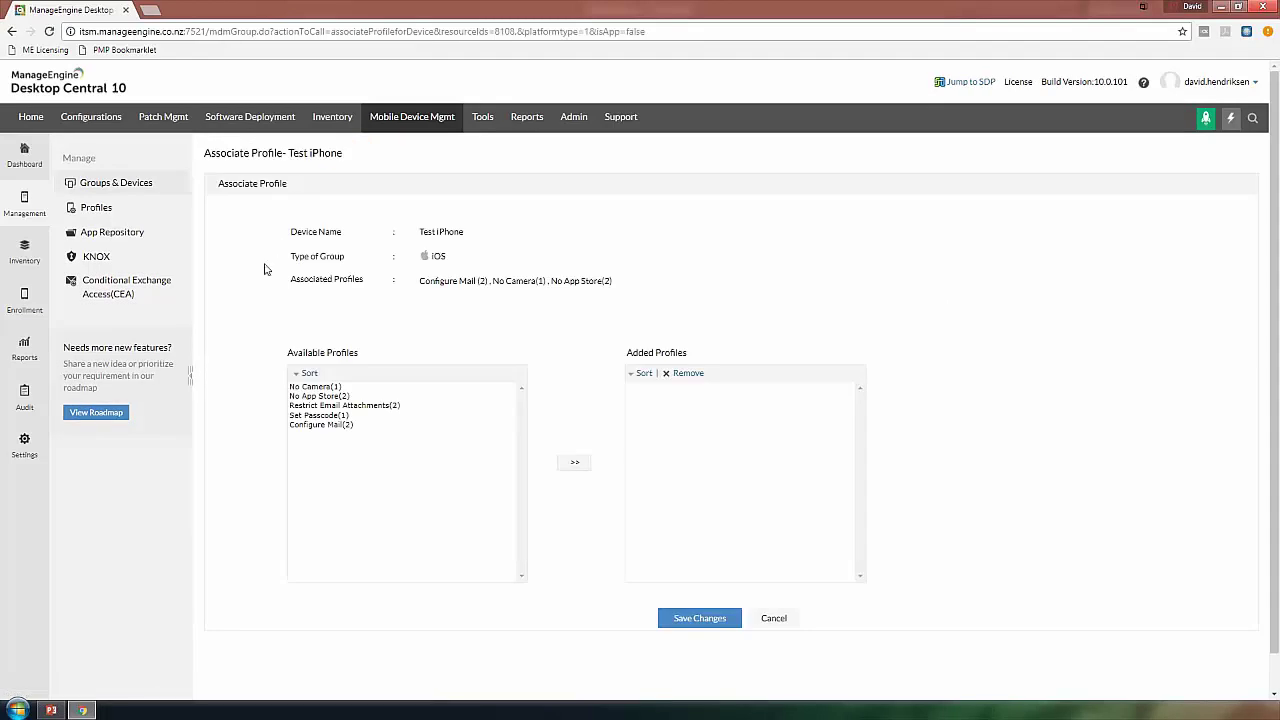
click(296, 420)
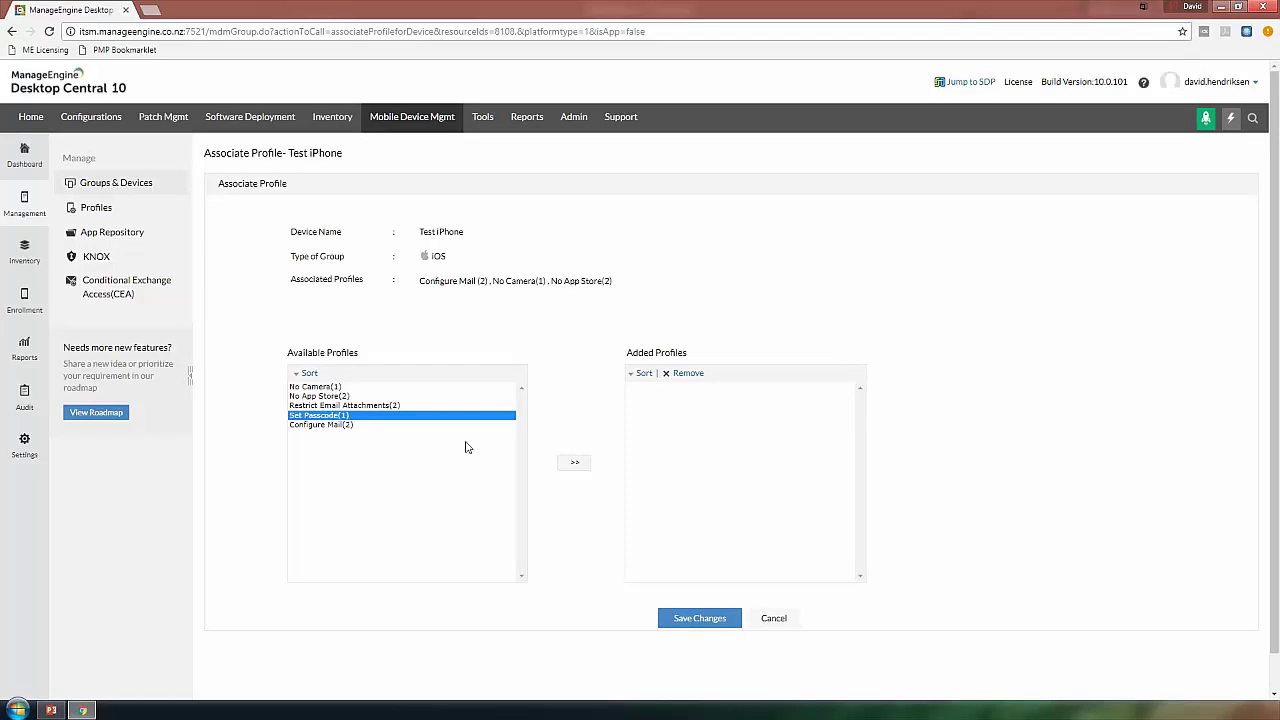
click(575, 462)
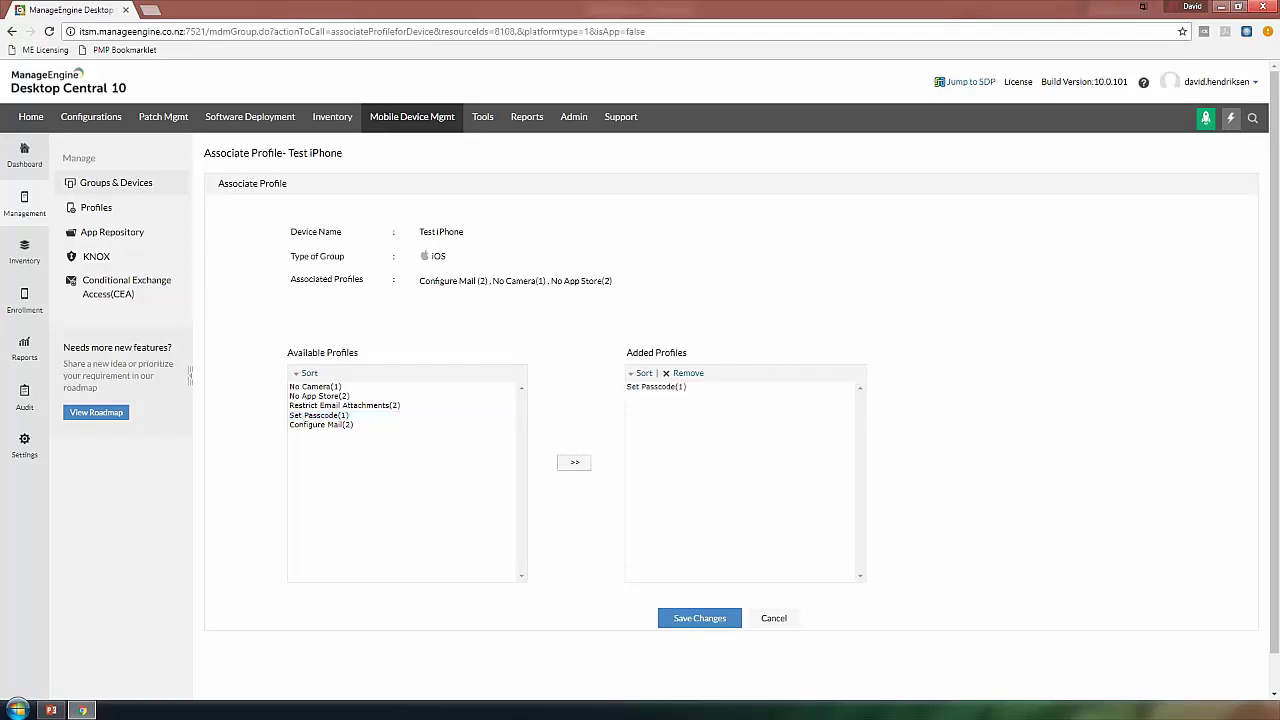
click(694, 616)
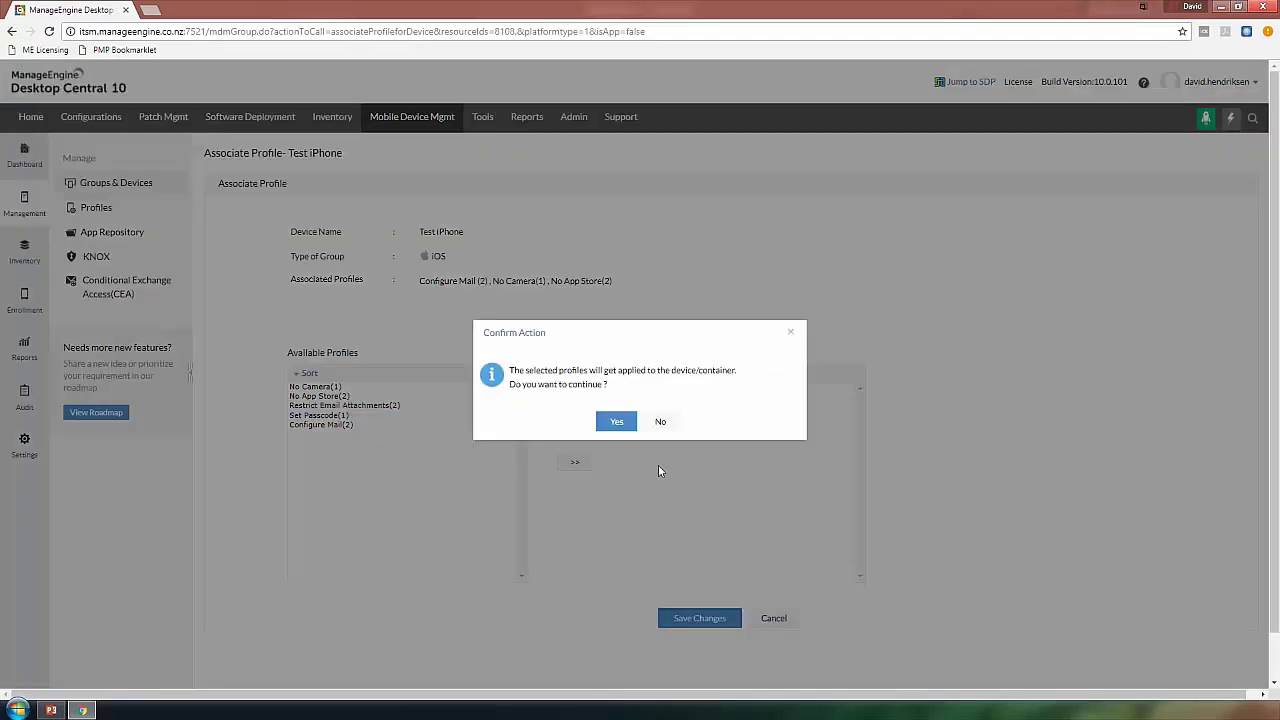
click(616, 423)
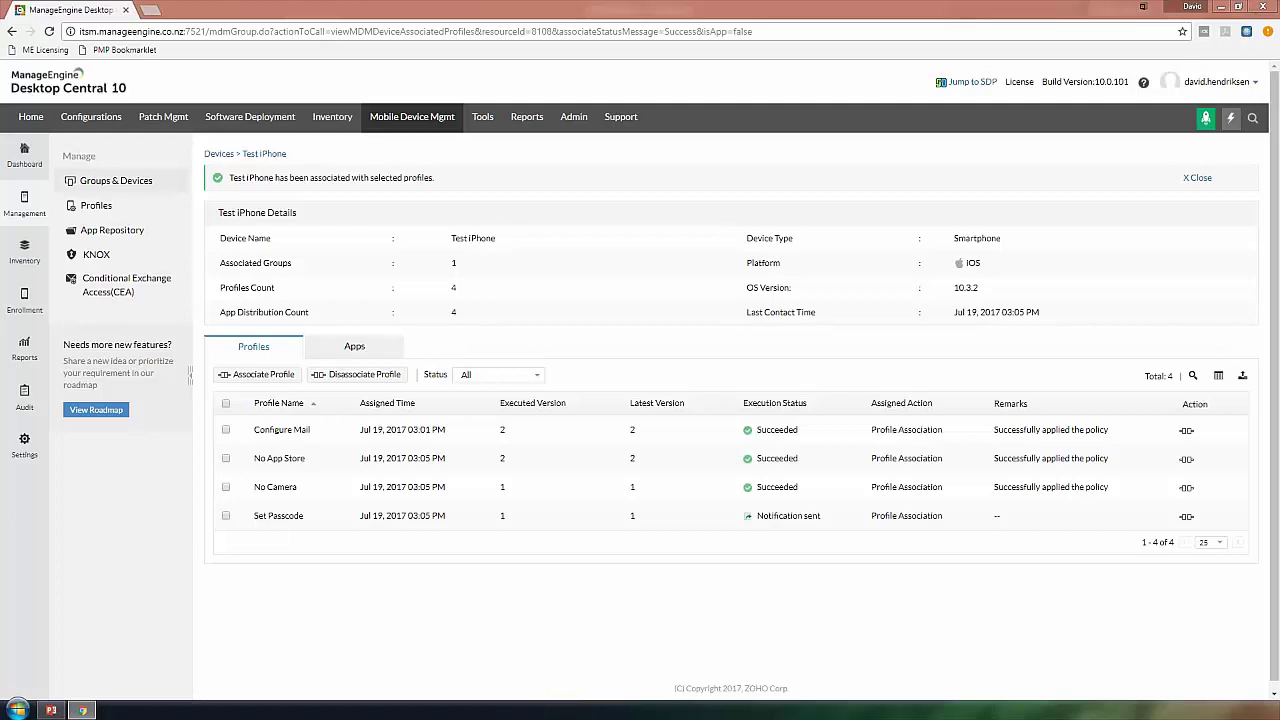
- Review the App Repository's app list, its iOS VPP Distribution page and its Android for Work page
click(100, 237)
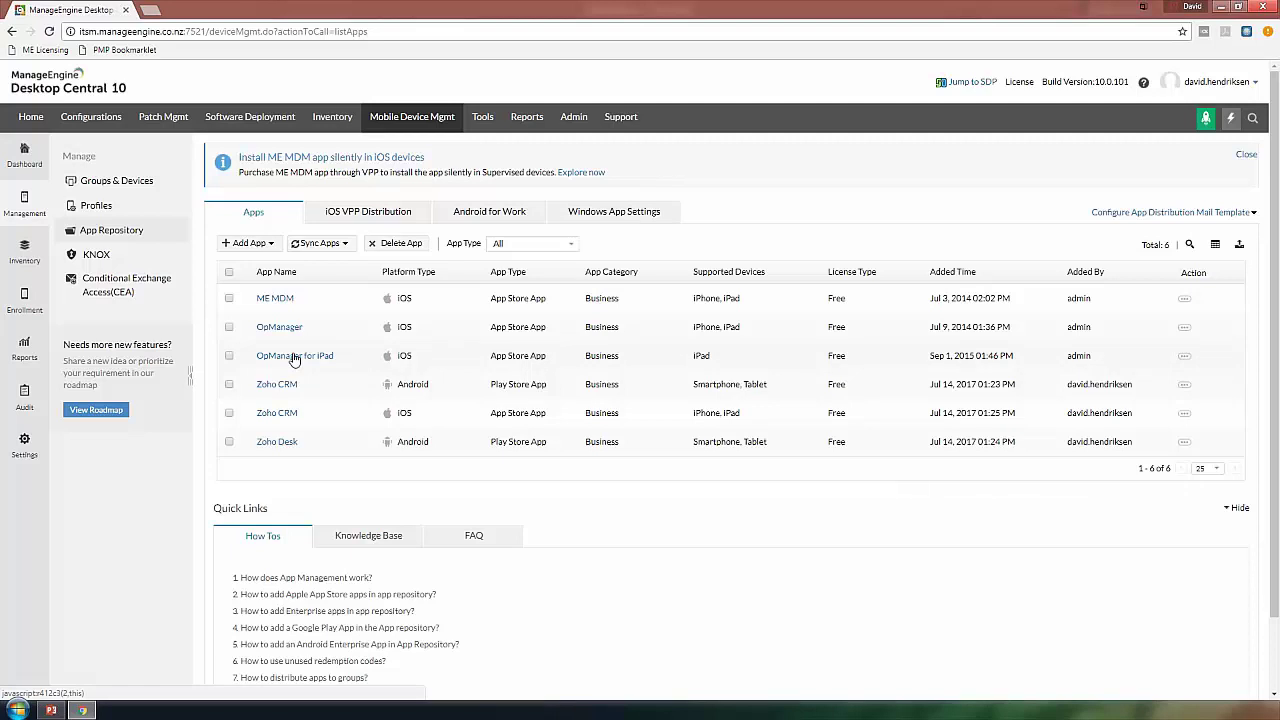
click(272, 246)
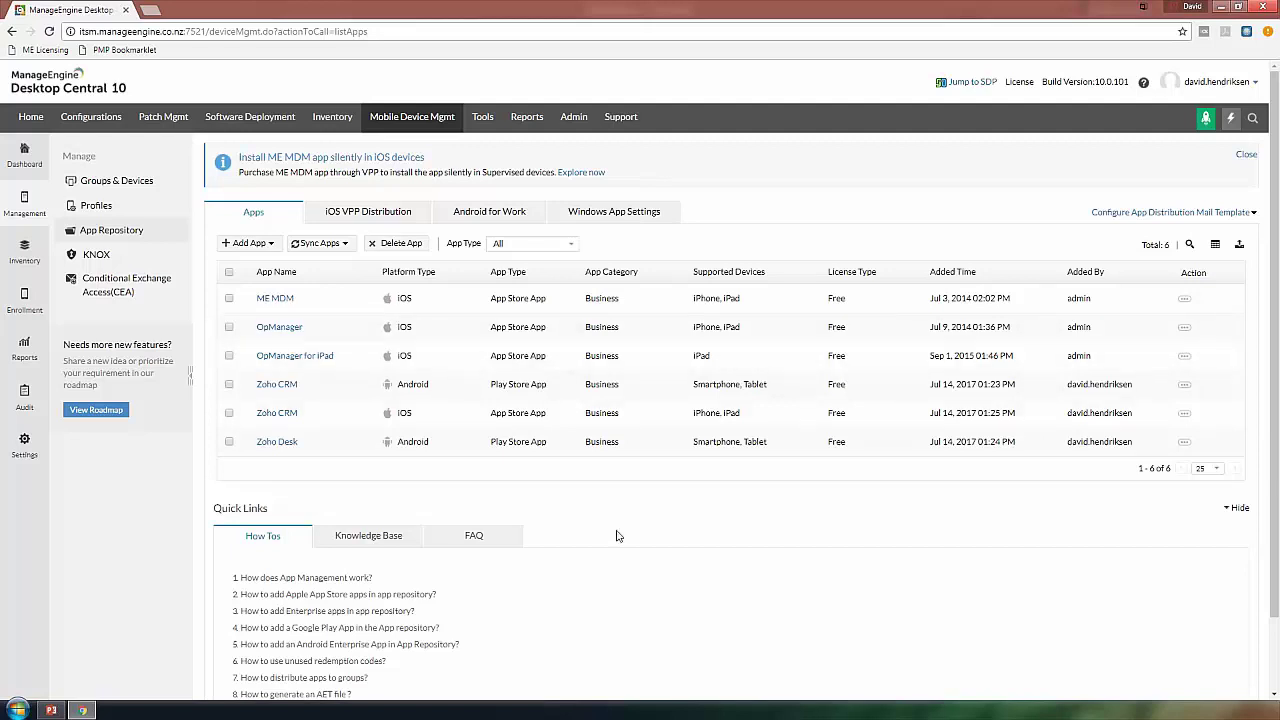
click(1184, 446)
click(355, 215)
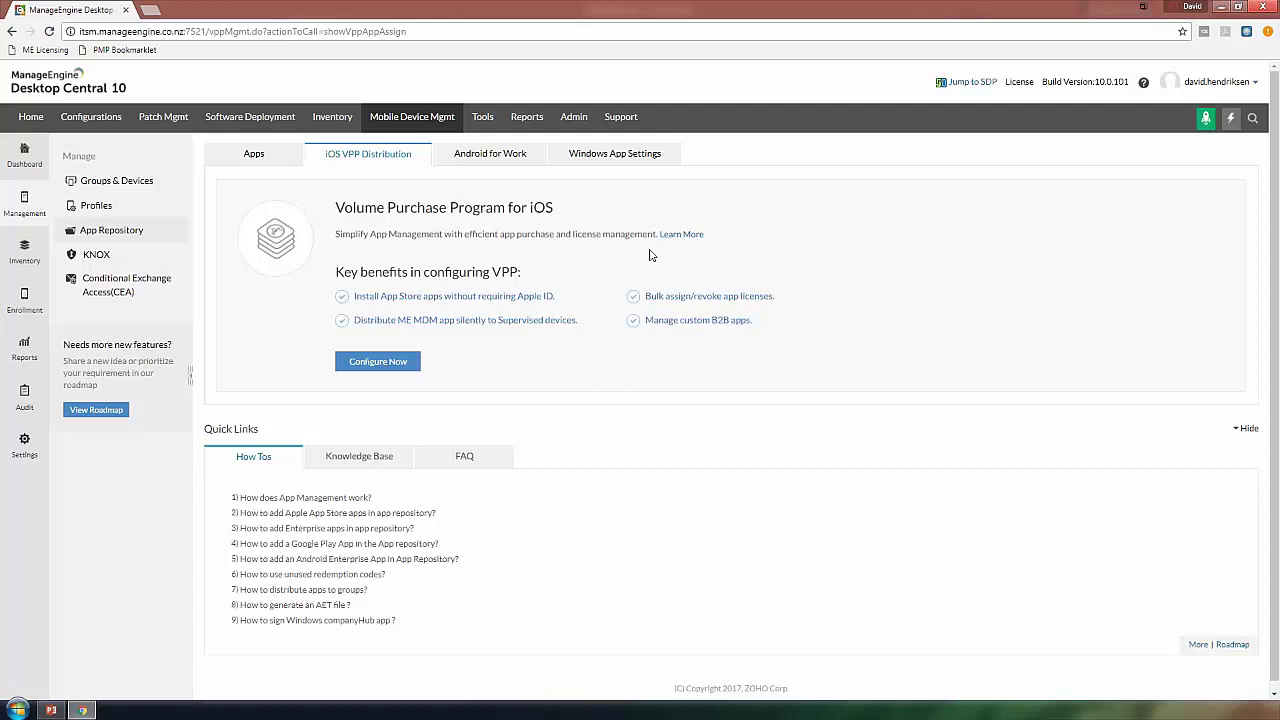
click(491, 172)
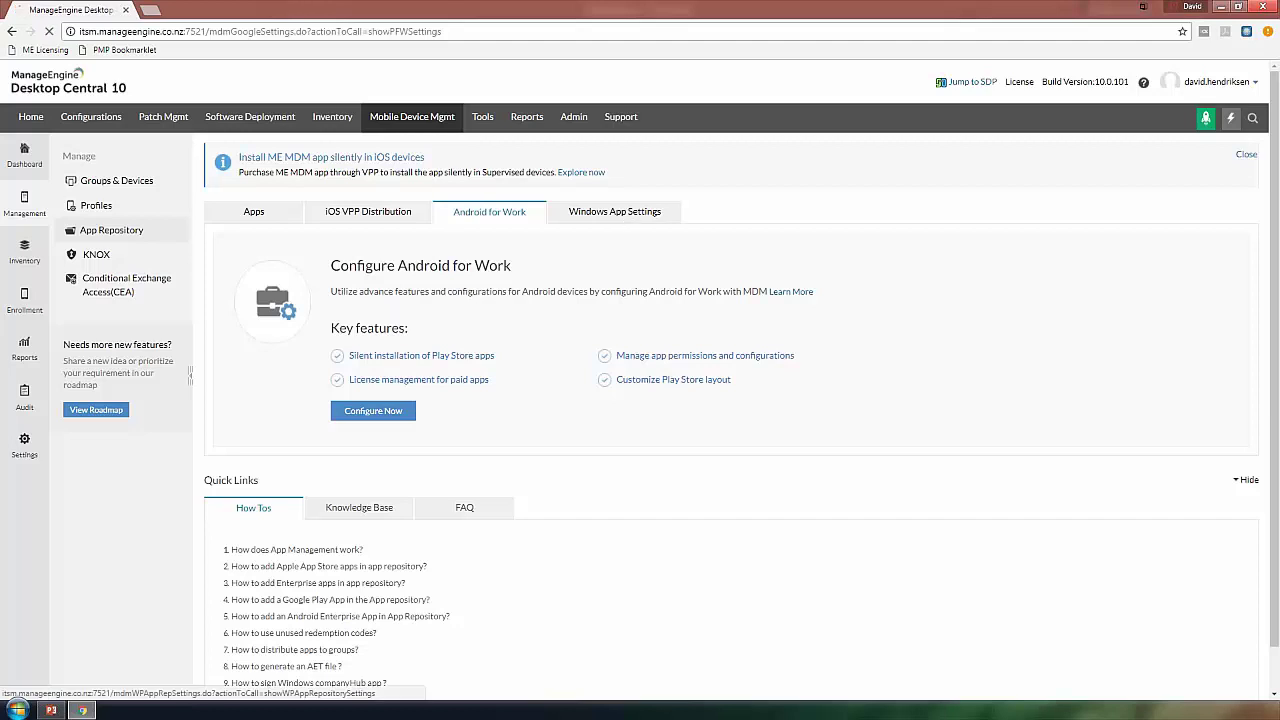
- View the App Repository's Windows App Settings page
click(627, 219)
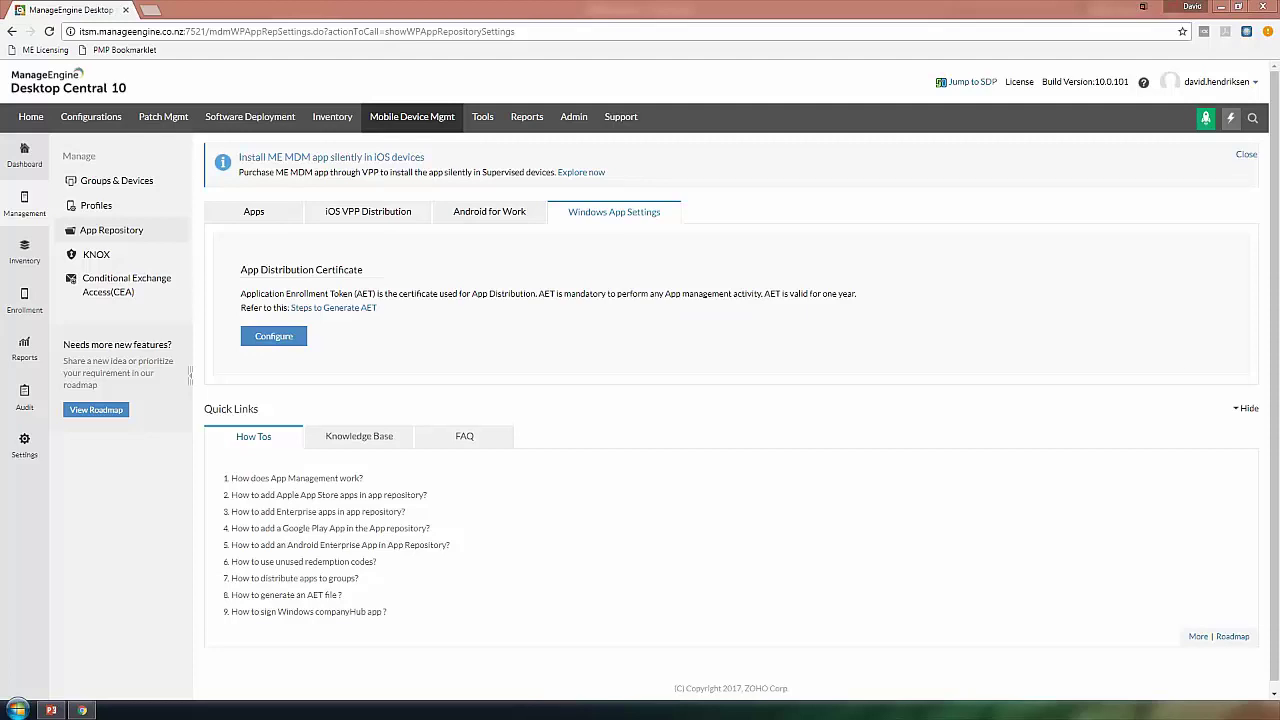
- Open the Test iPhone device's details from the inventory and examine its device, network and SIM information
click(24, 256)
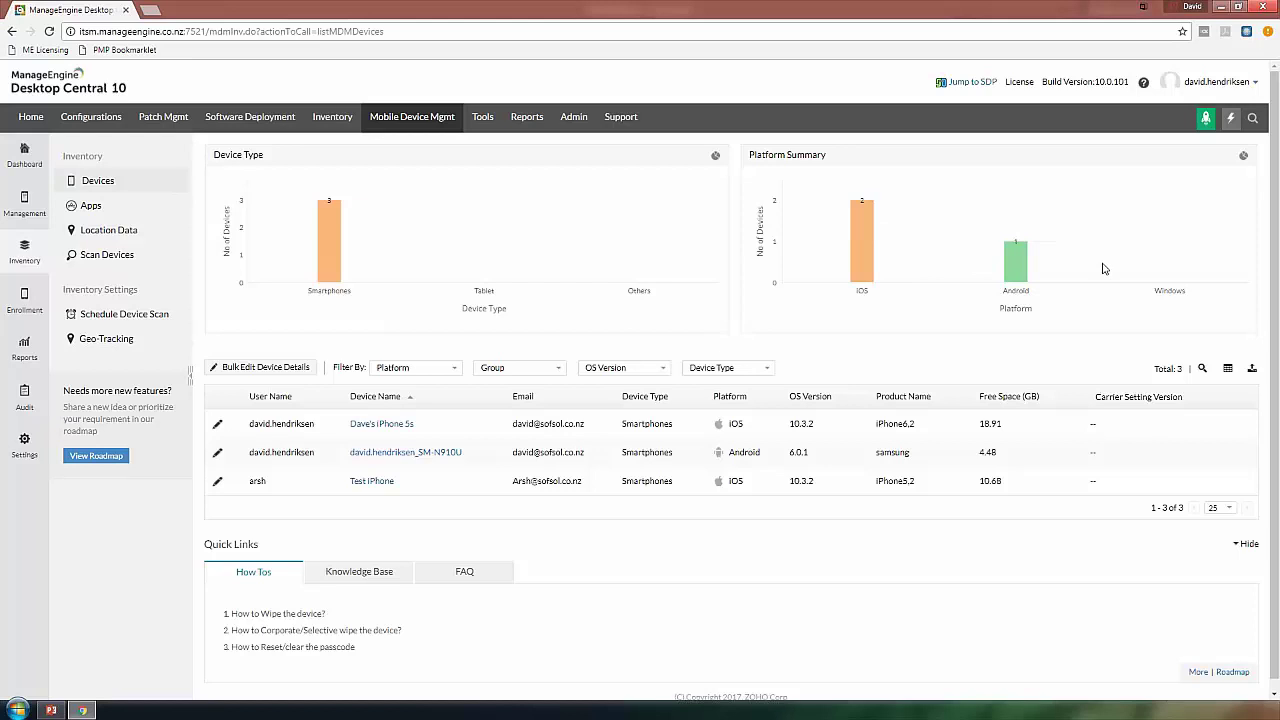
click(368, 482)
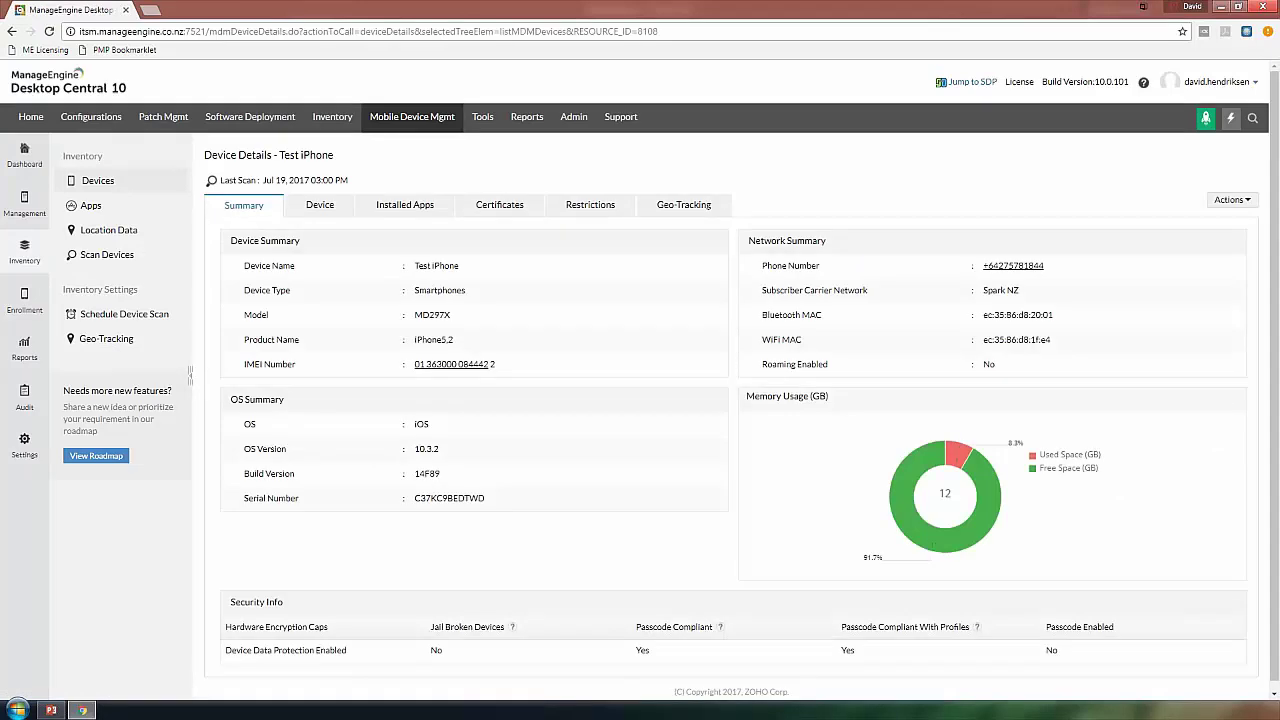
click(315, 210)
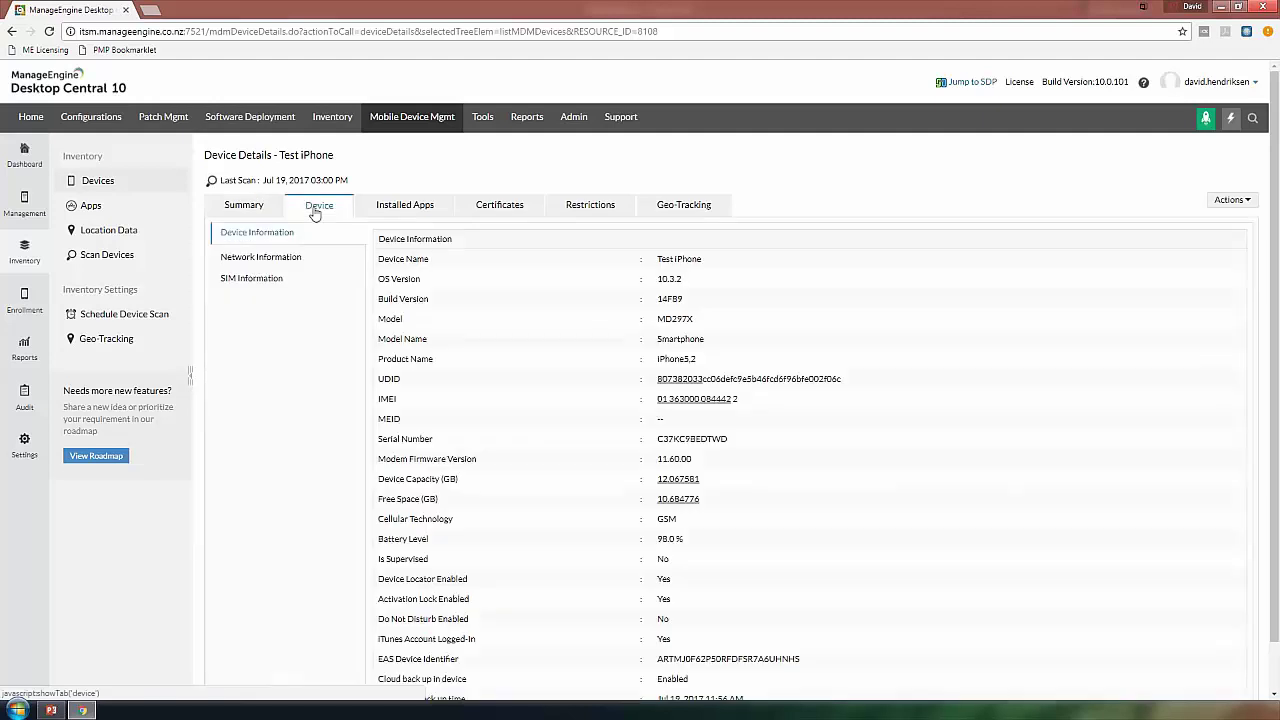
scroll(315, 213, down, 1)
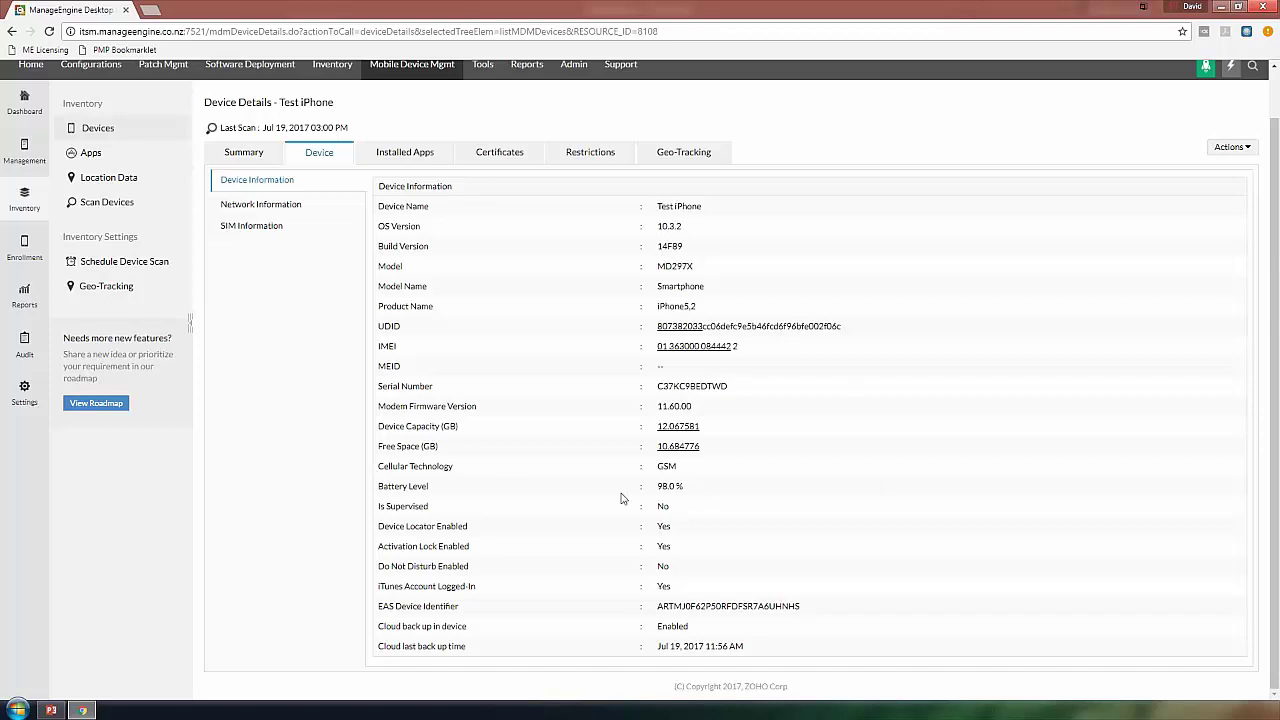
click(300, 206)
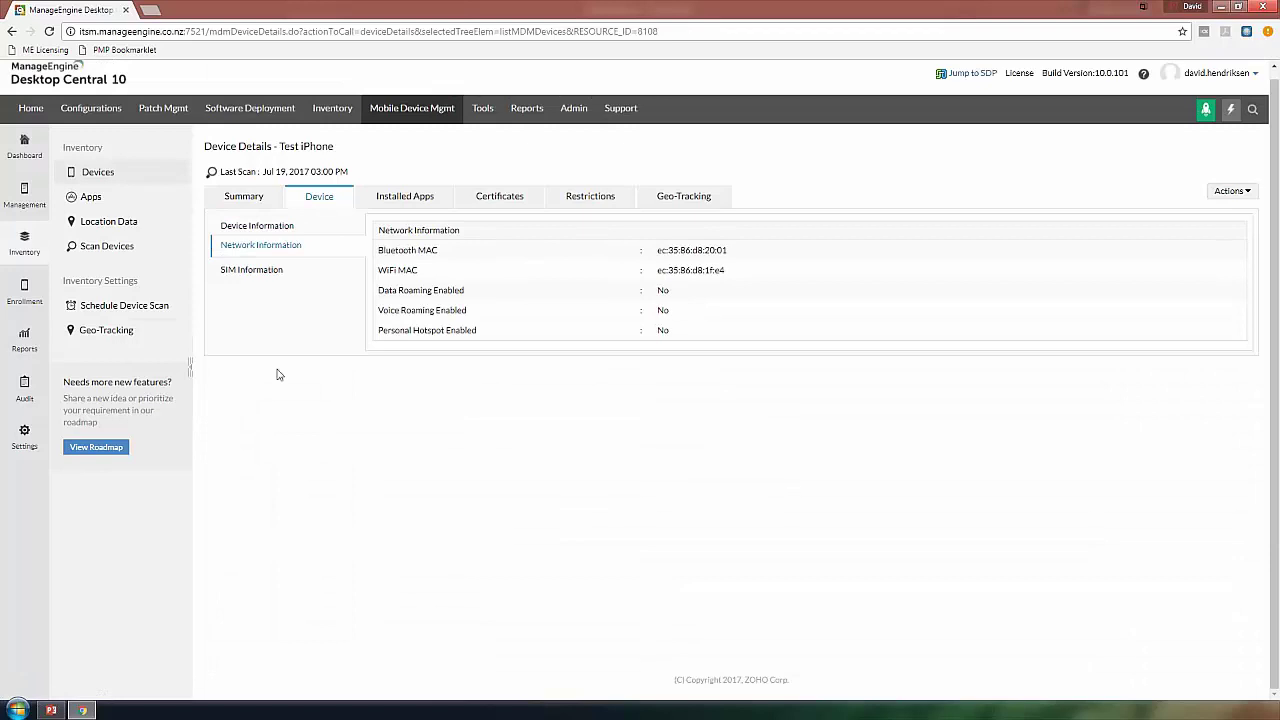
click(241, 273)
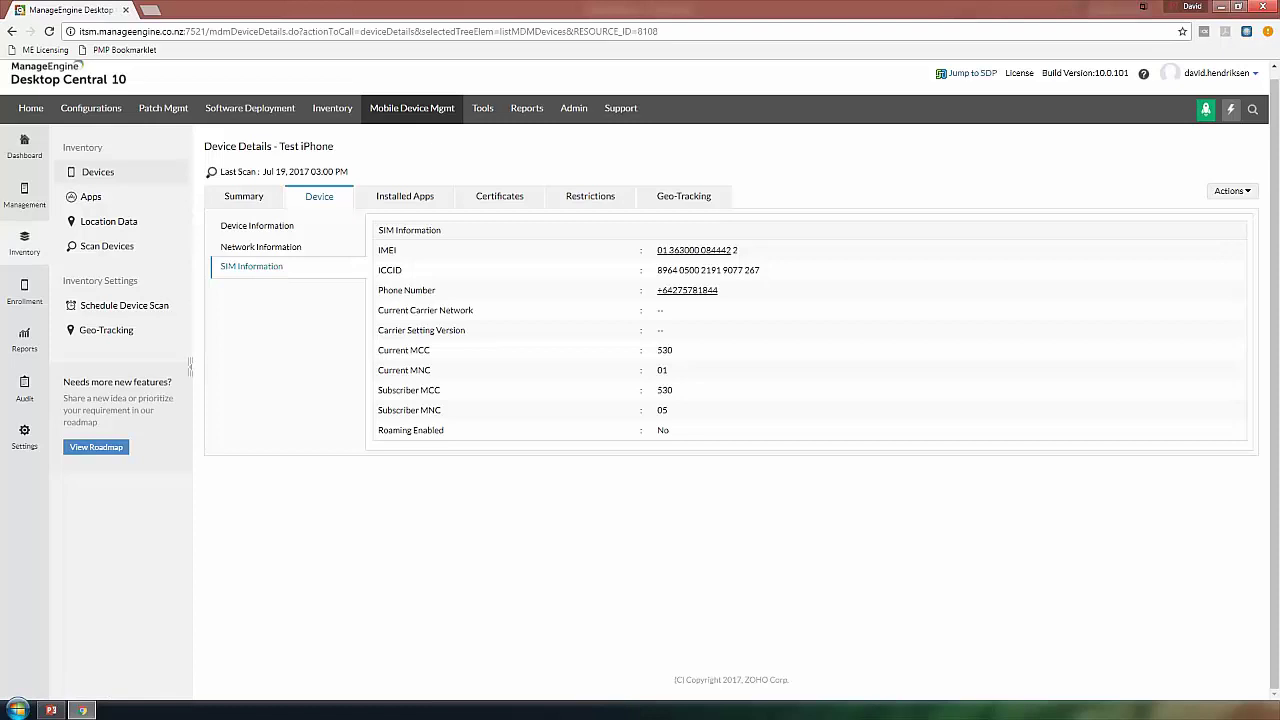
- Review the Test iPhone device's installed apps, certificates, restrictions and geo-tracking location
click(406, 198)
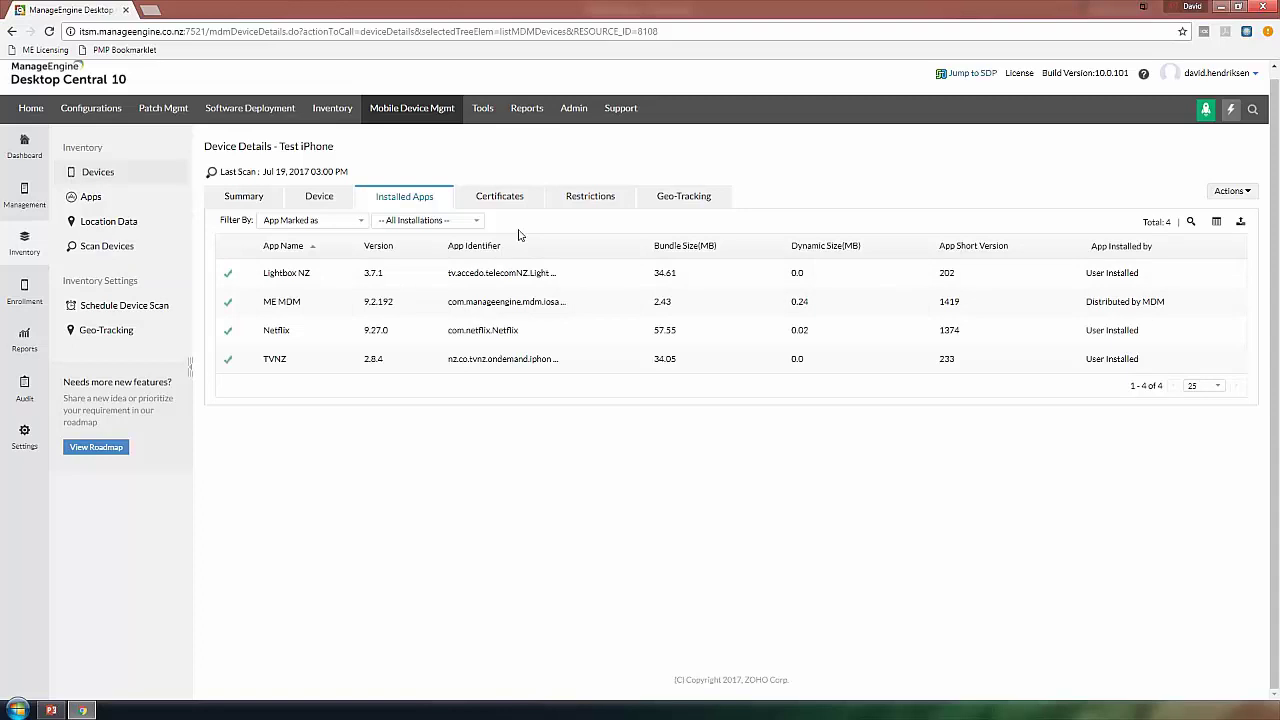
click(494, 199)
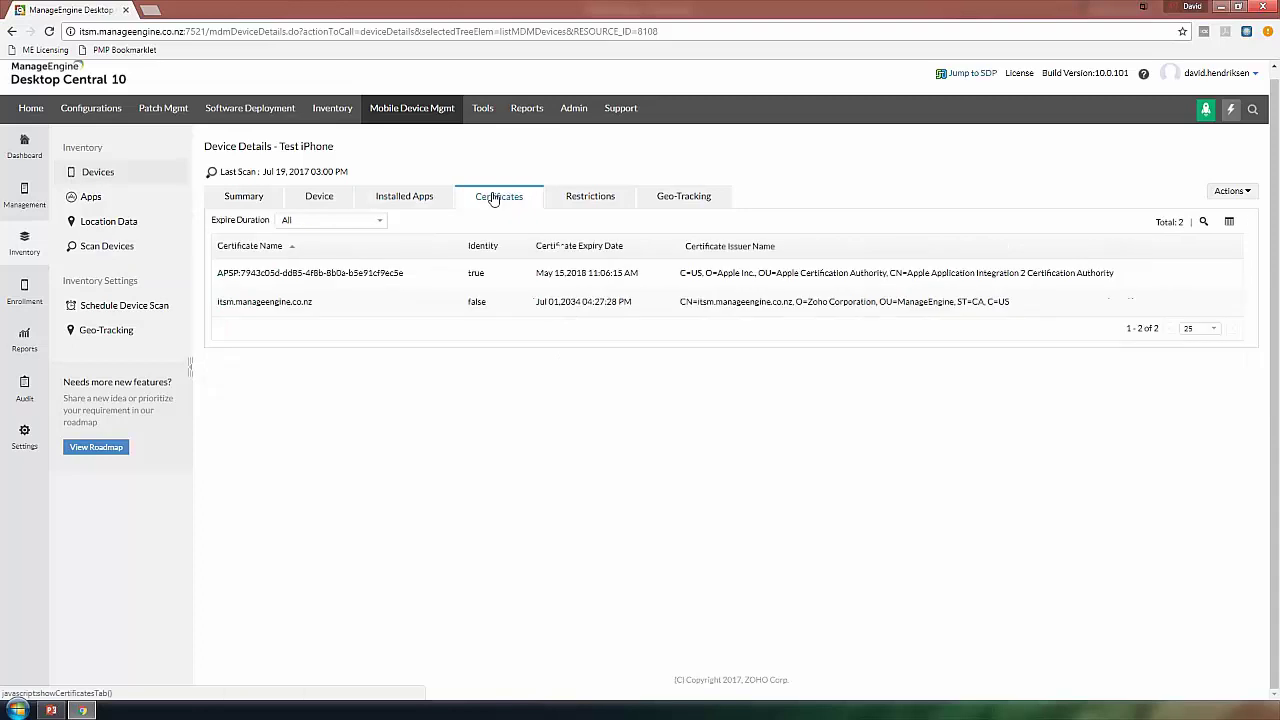
click(567, 199)
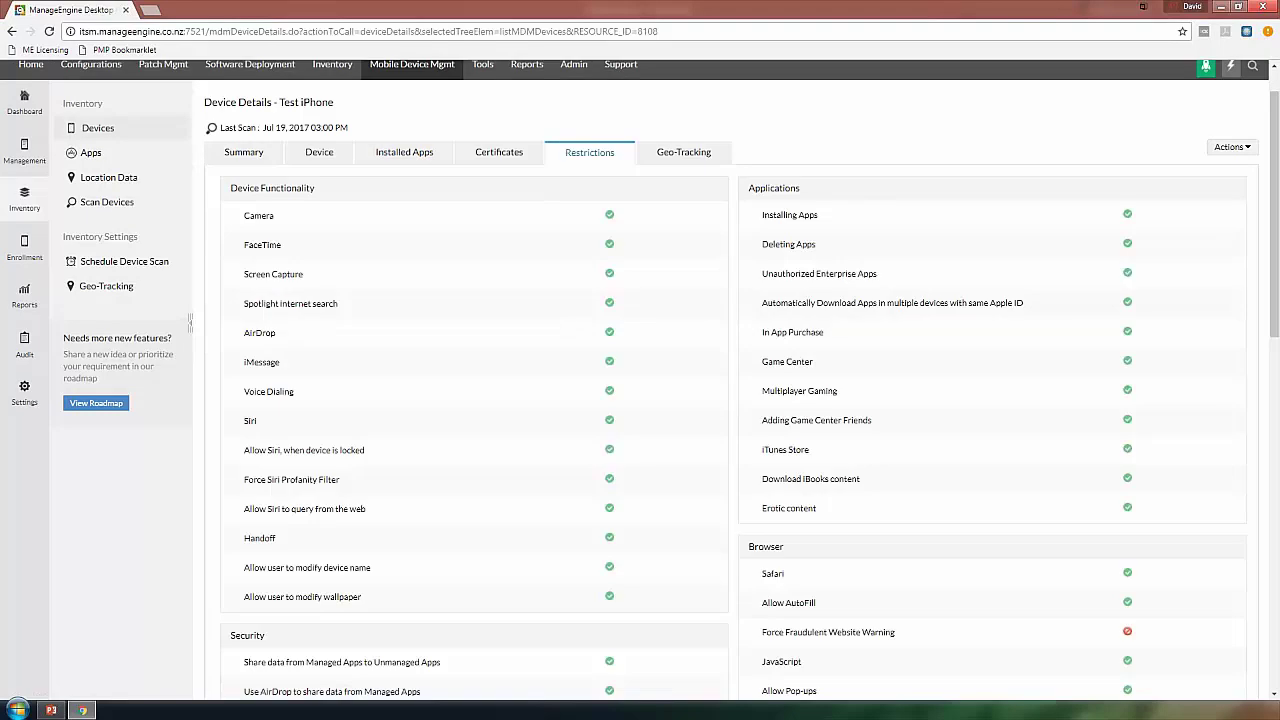
click(684, 154)
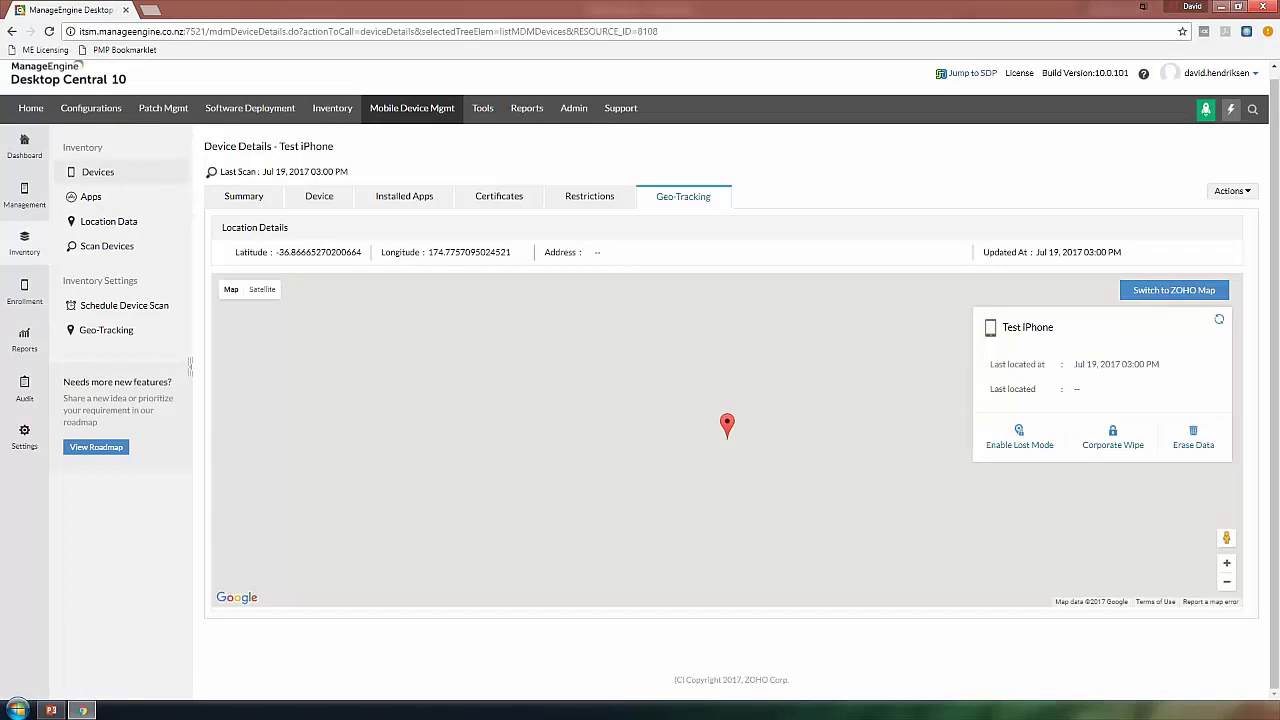
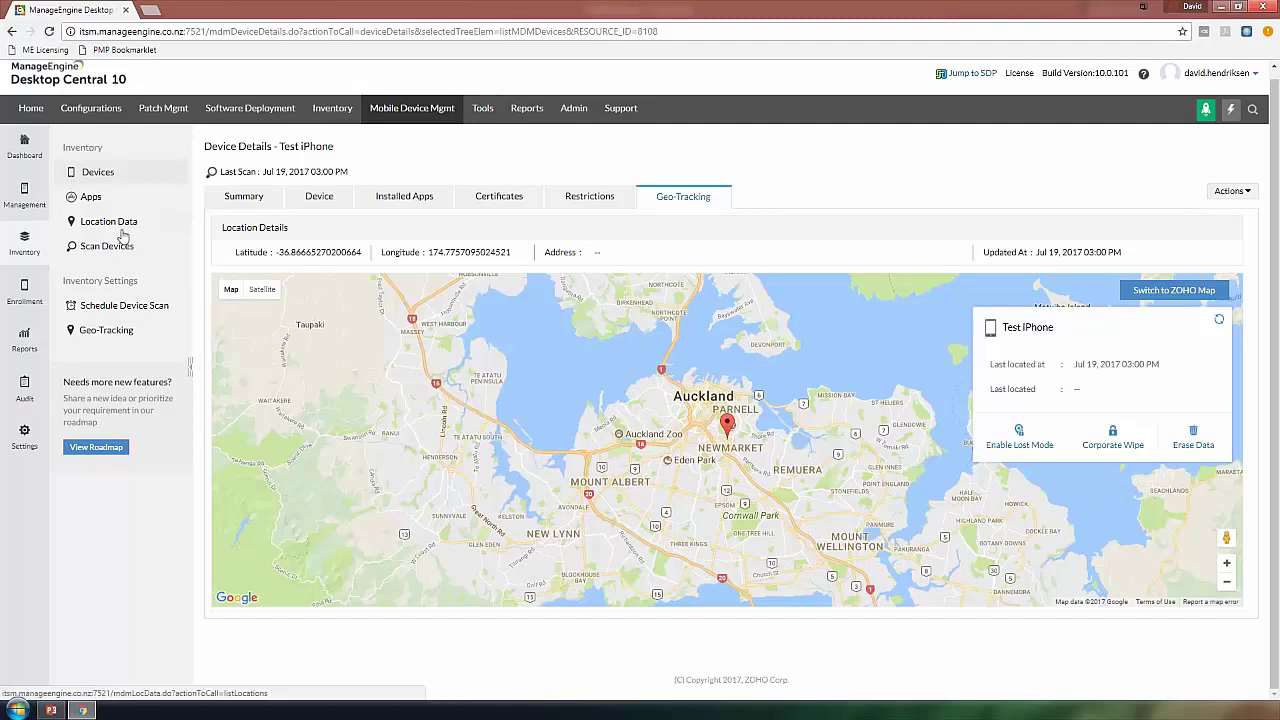
- Review the inventory's discovered, blacklisted and white listed apps, and the app overview for all devices
click(100, 198)
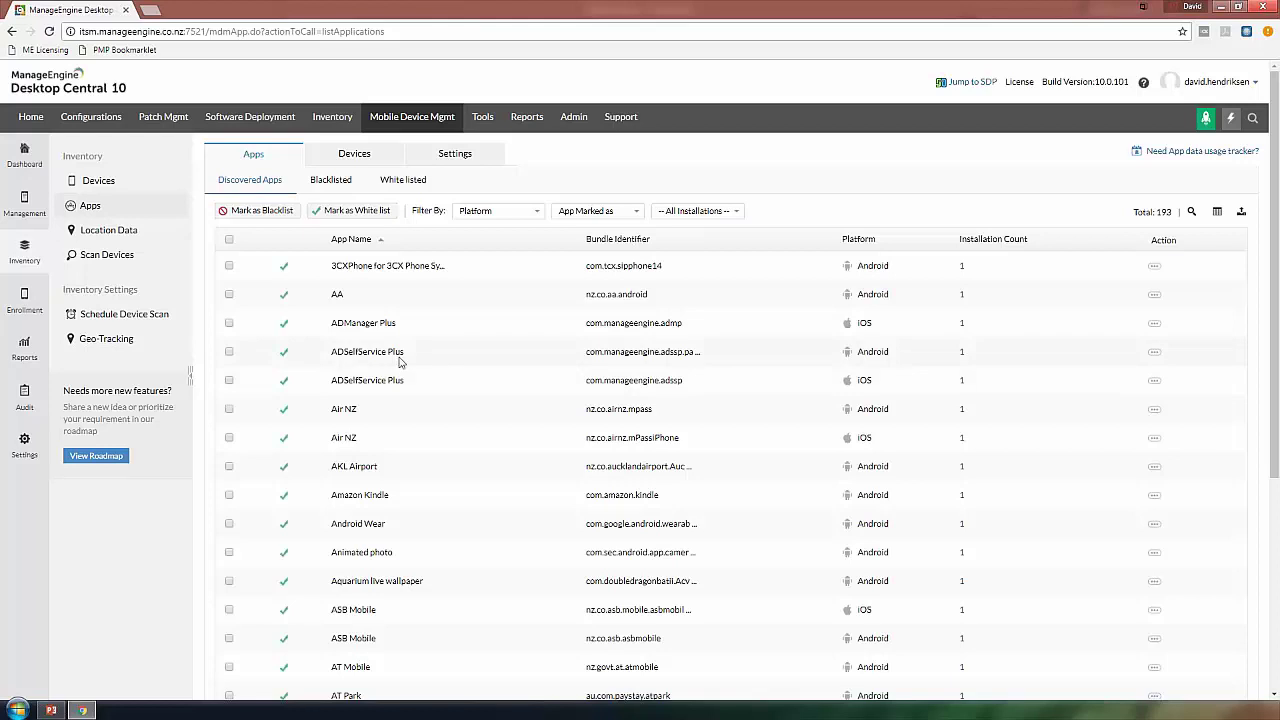
click(347, 182)
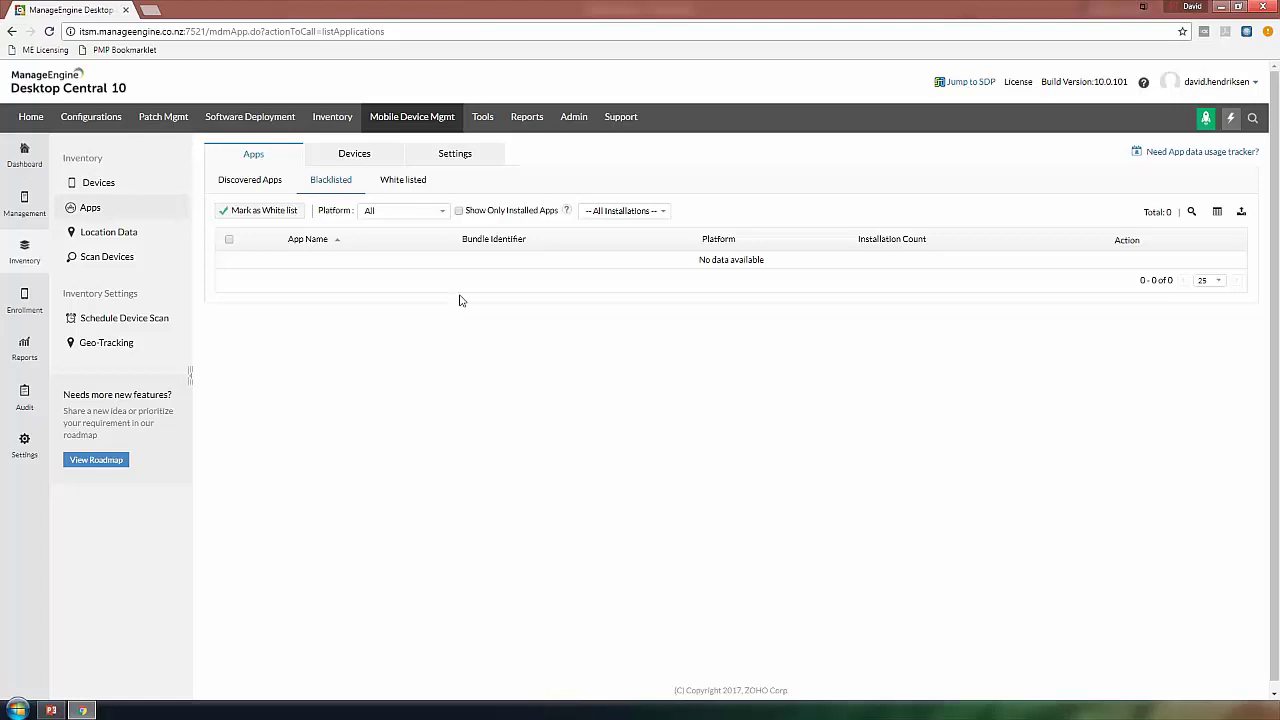
click(418, 194)
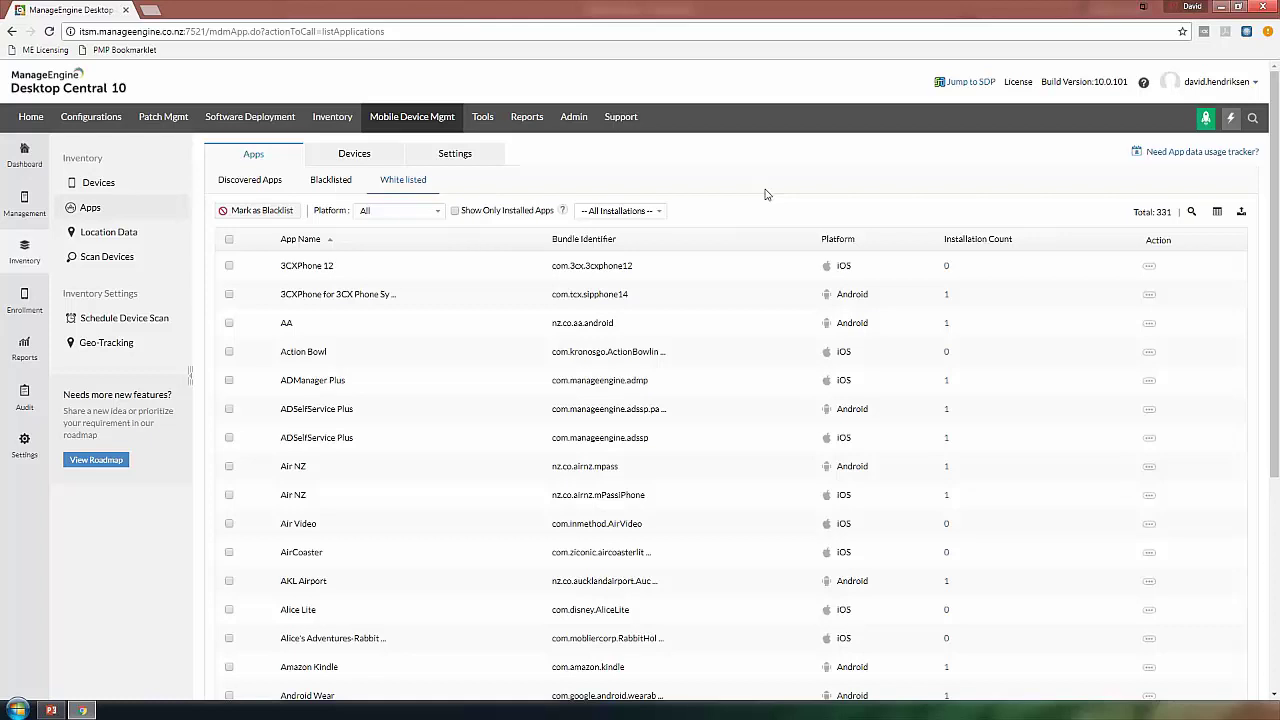
click(348, 160)
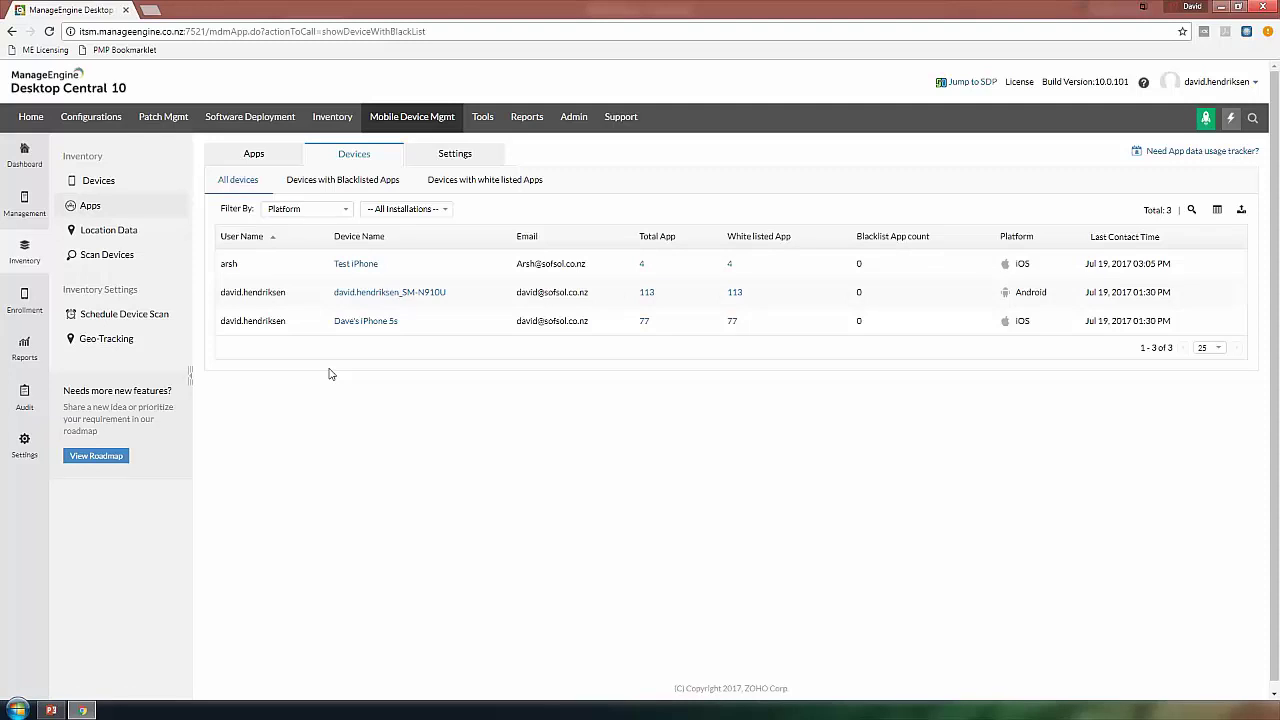
- Examine the app inventory settings, including the SAFE & KNOX actions on blacklisted apps for corporate and employee owned devices
click(452, 162)
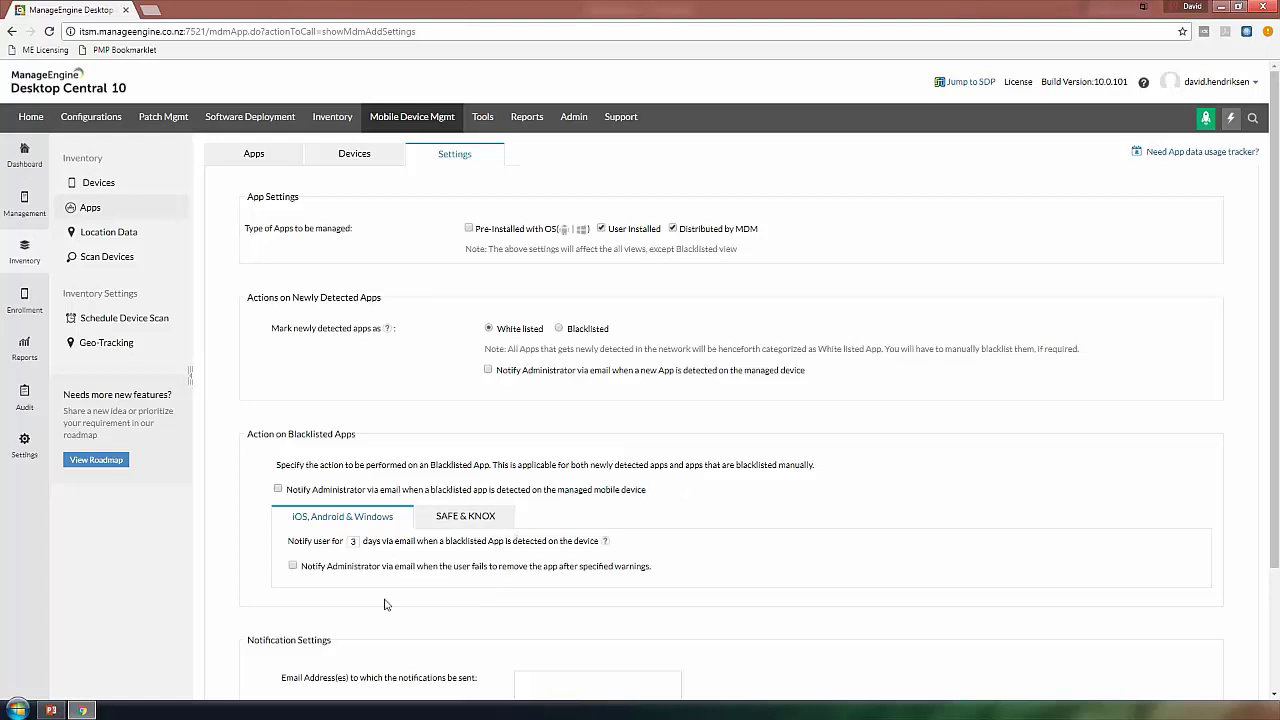
mouse_move(698, 548)
mouse_move(460, 489)
click(464, 518)
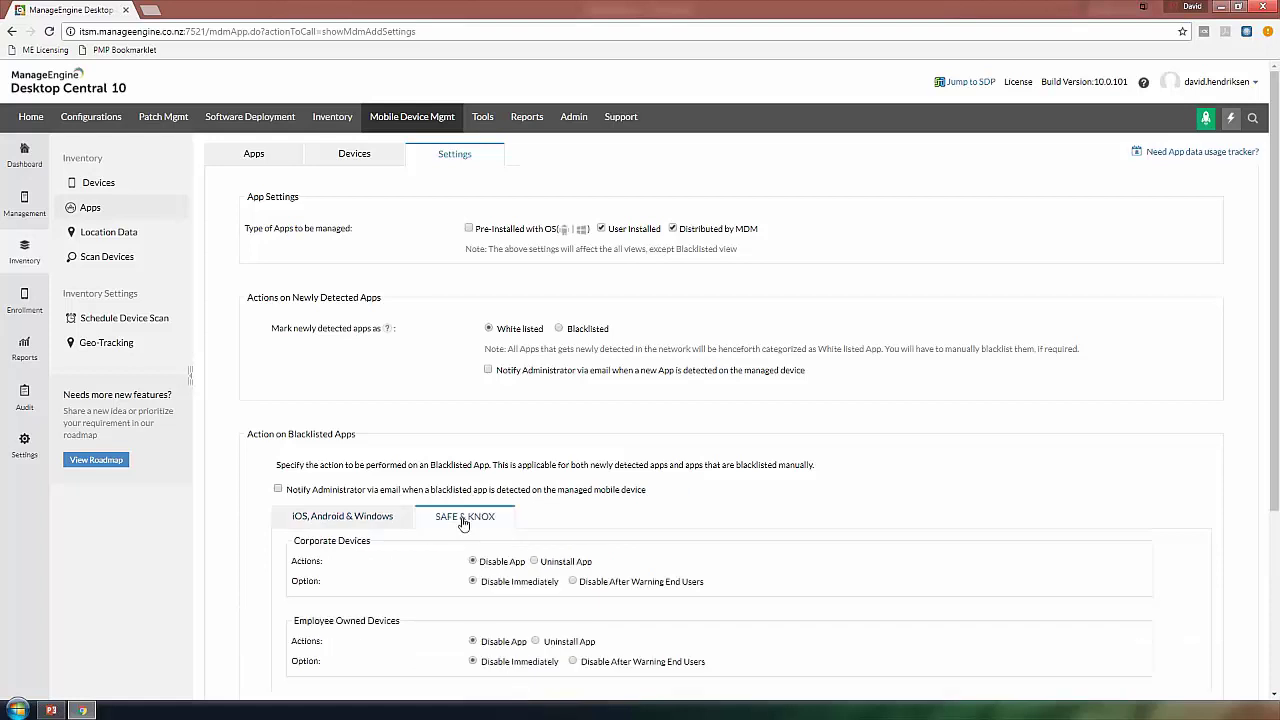
mouse_move(565, 561)
scroll(822, 570, down, 1)
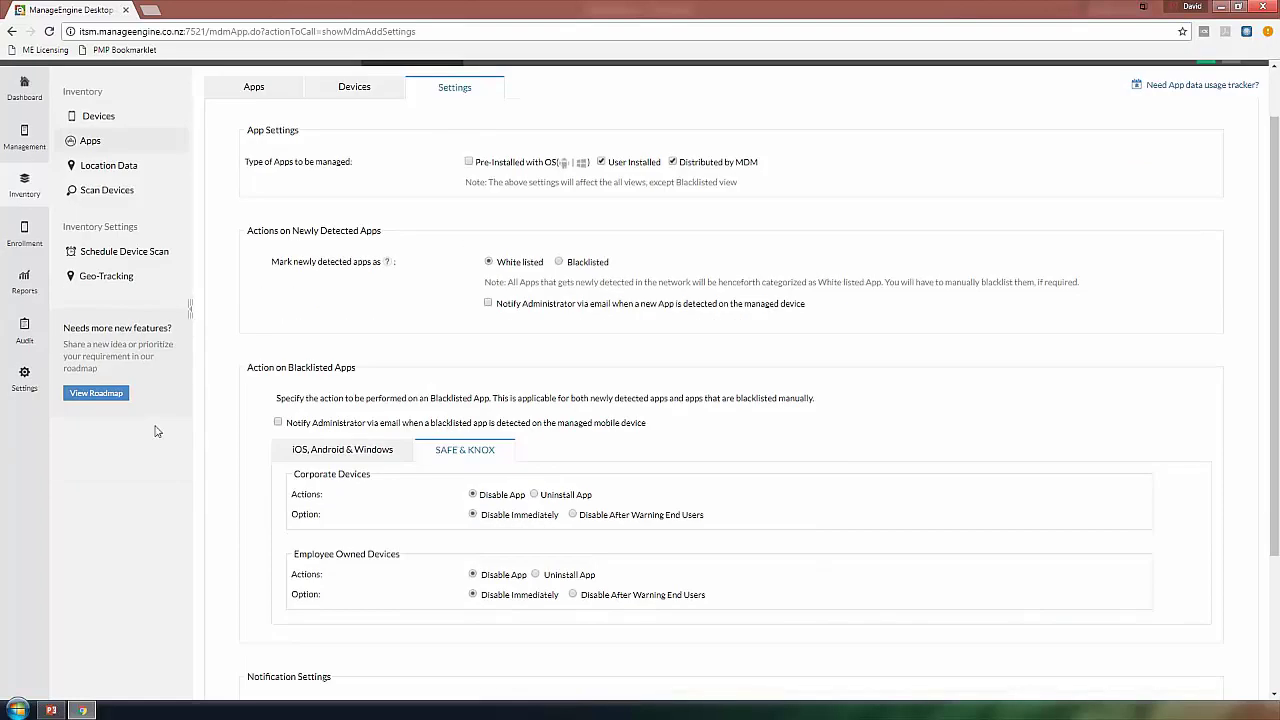
- View the managed devices' locations on the Location Data map and check their scan status under Scan Devices
click(112, 168)
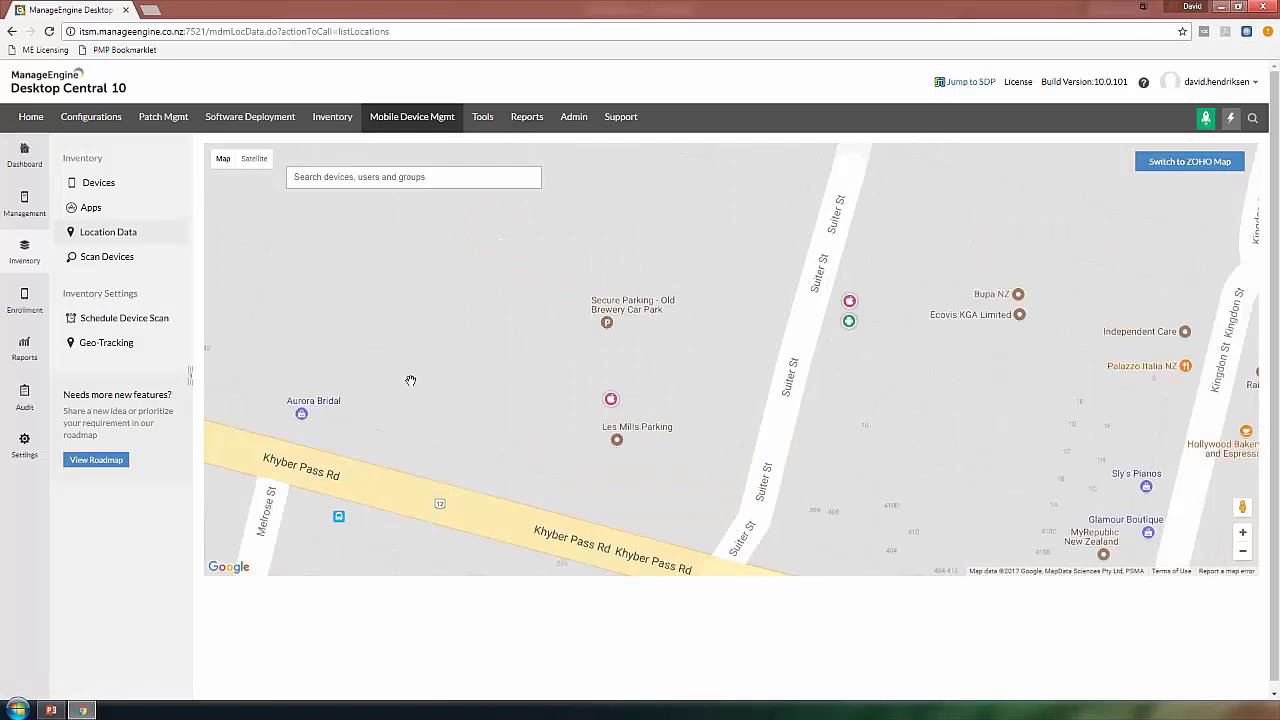
scroll(470, 367, down, 1)
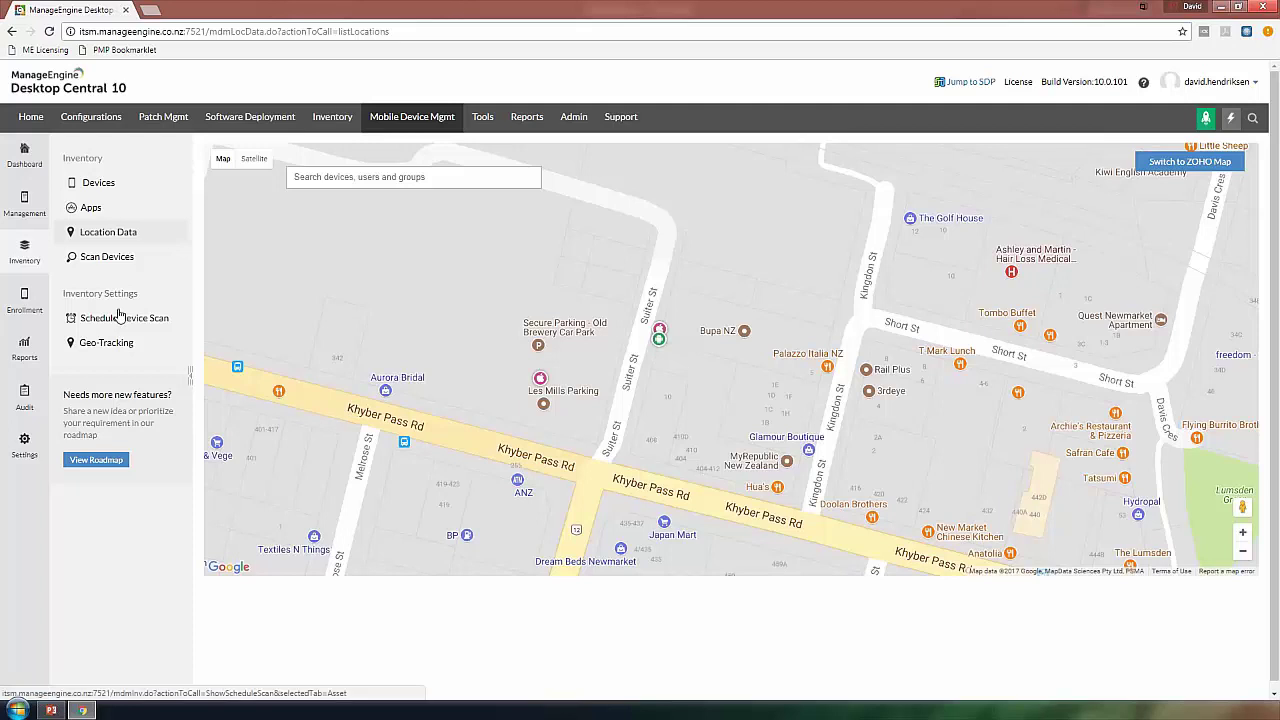
click(100, 257)
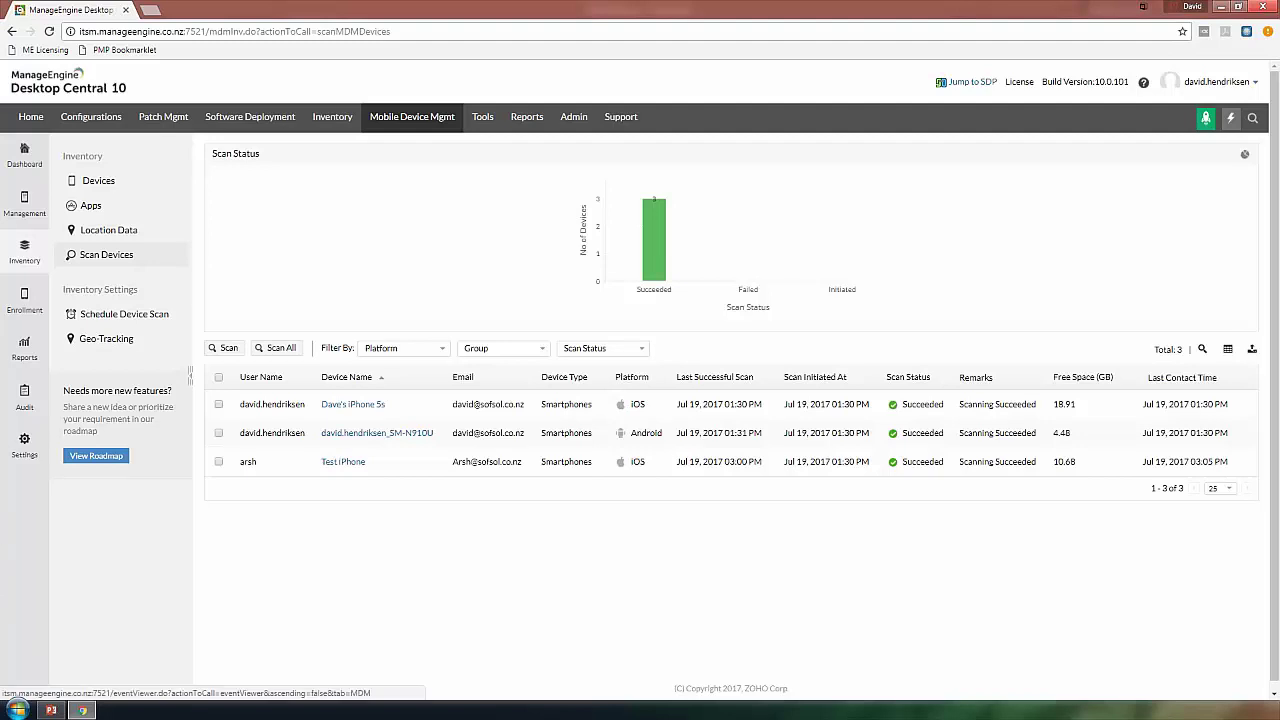
- Examine the first two pages of the mobile device management audit log and its filter criteria
click(24, 395)
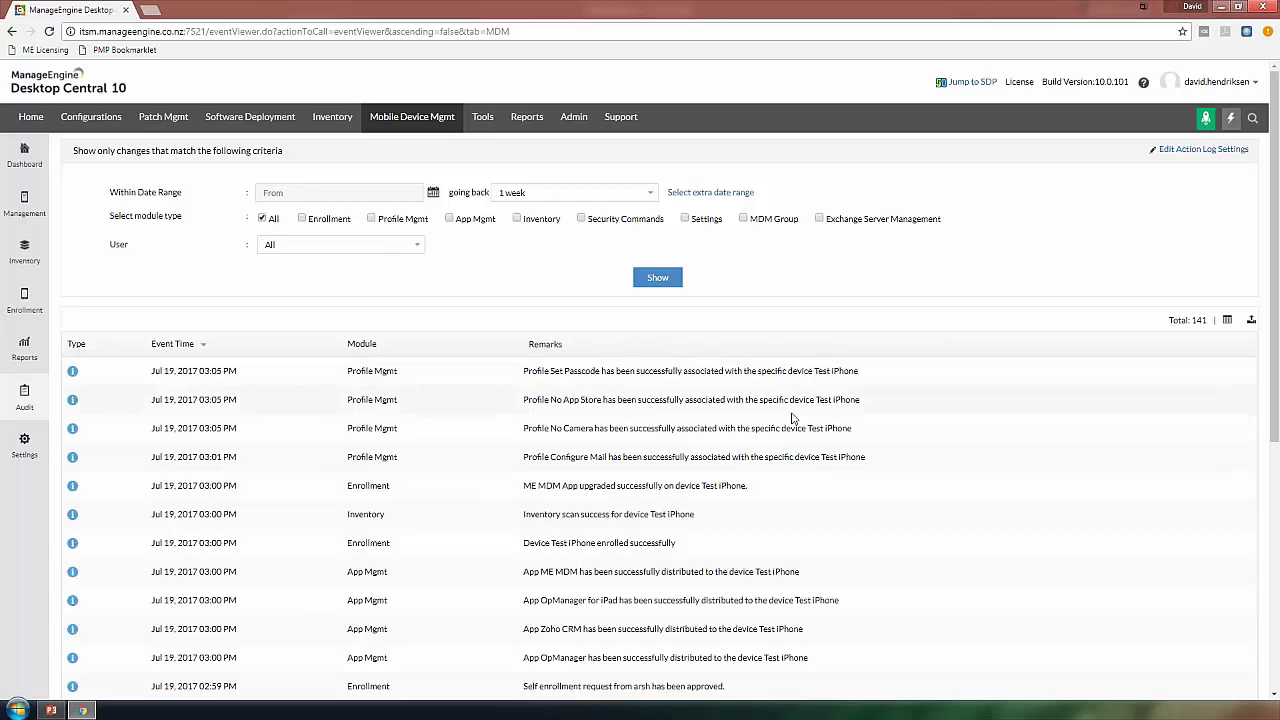
scroll(828, 540, down, 3)
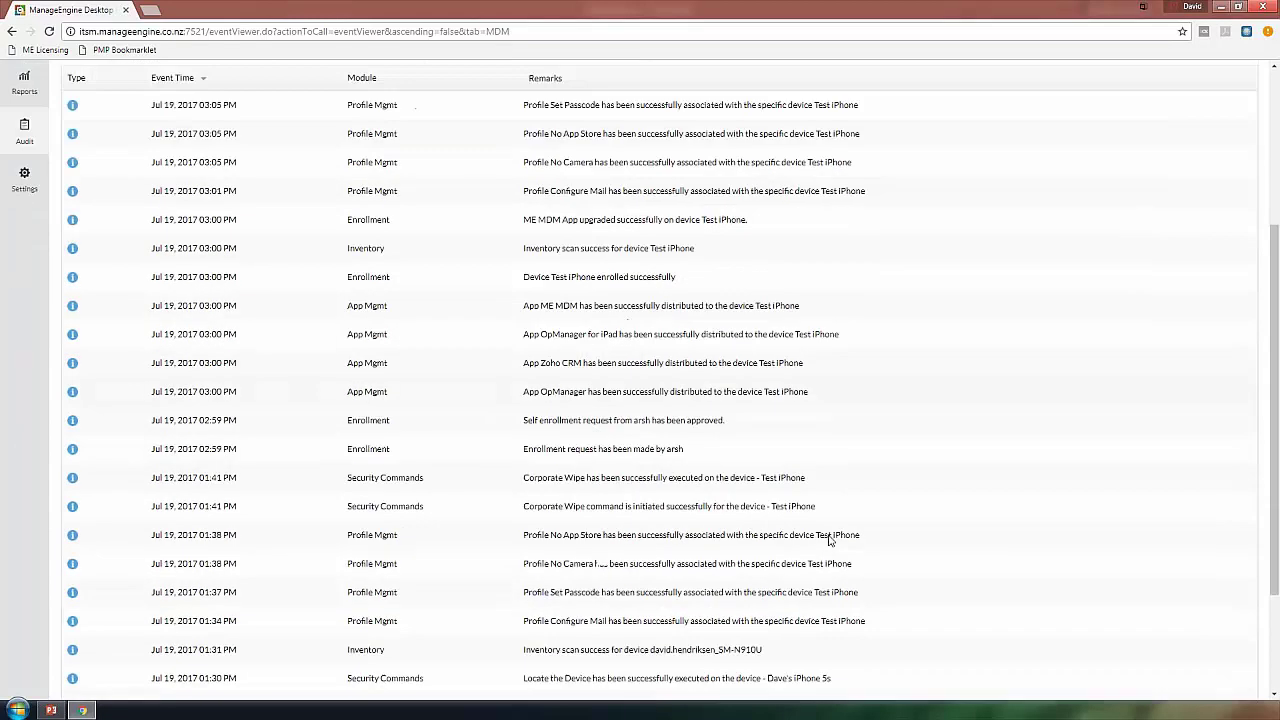
scroll(820, 537, up, 3)
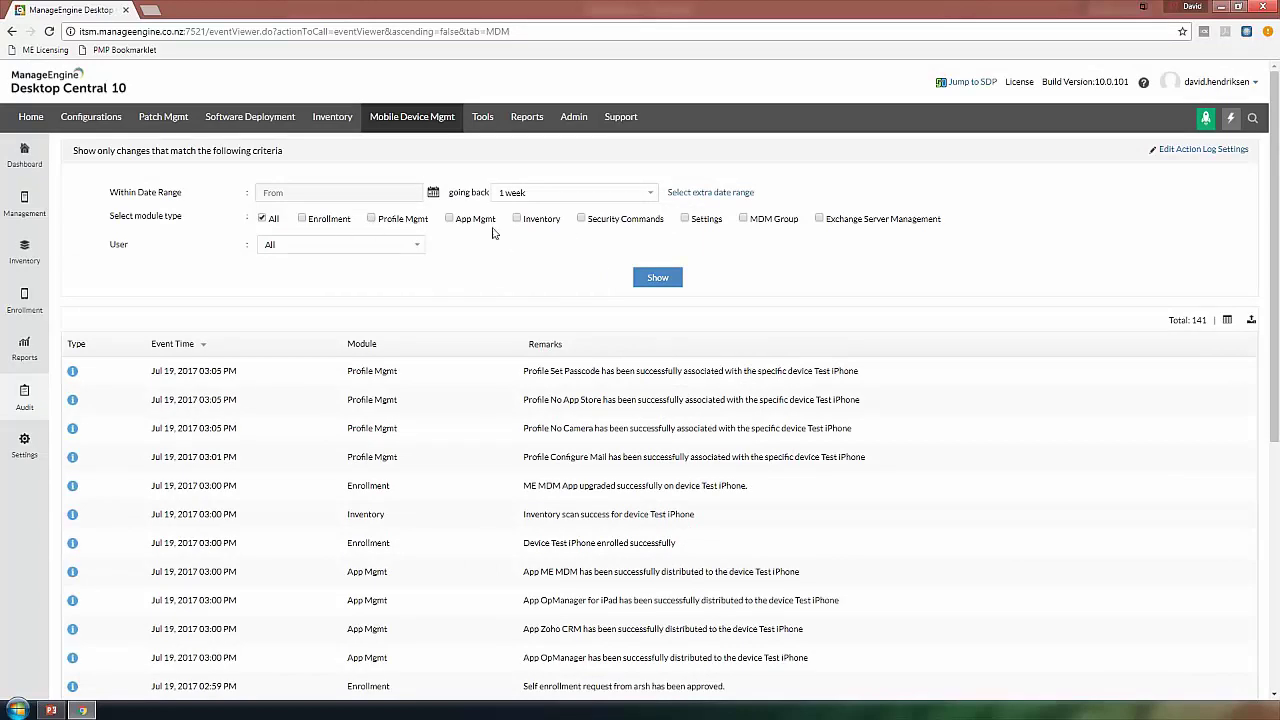
scroll(585, 232, down, 5)
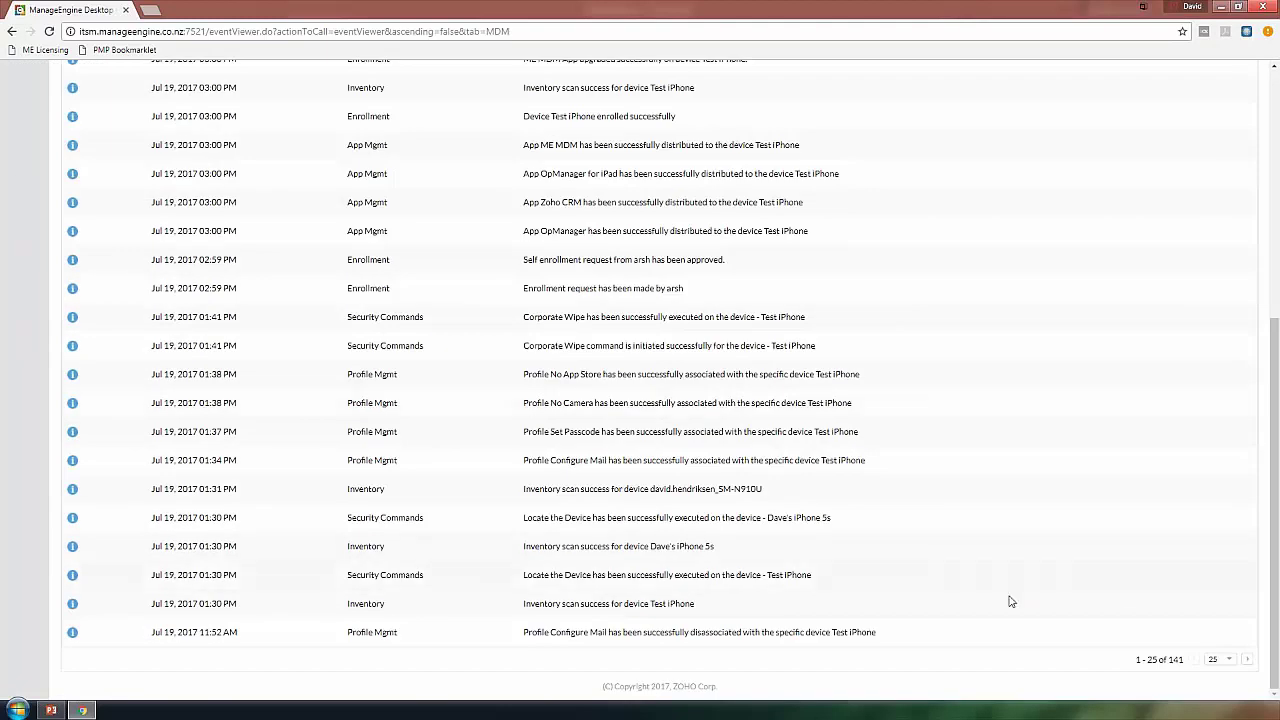
click(1247, 661)
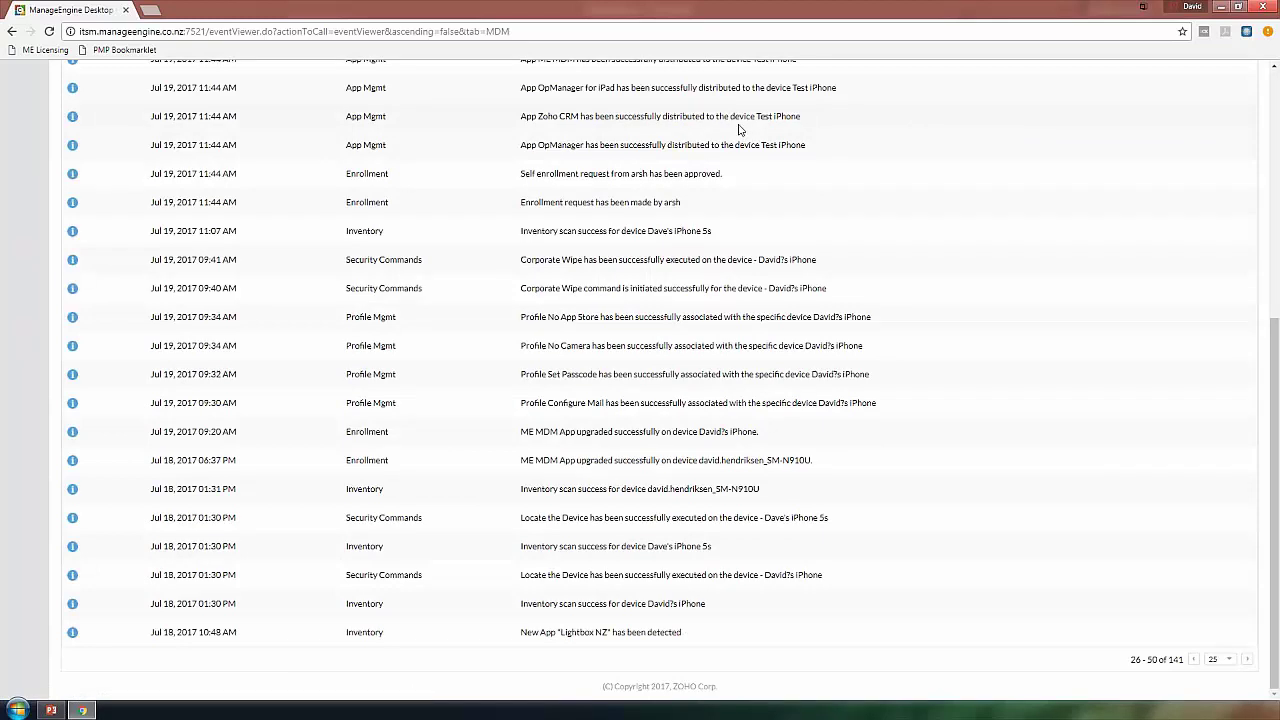
scroll(740, 130, up, 3)
scroll(748, 378, down, 1)
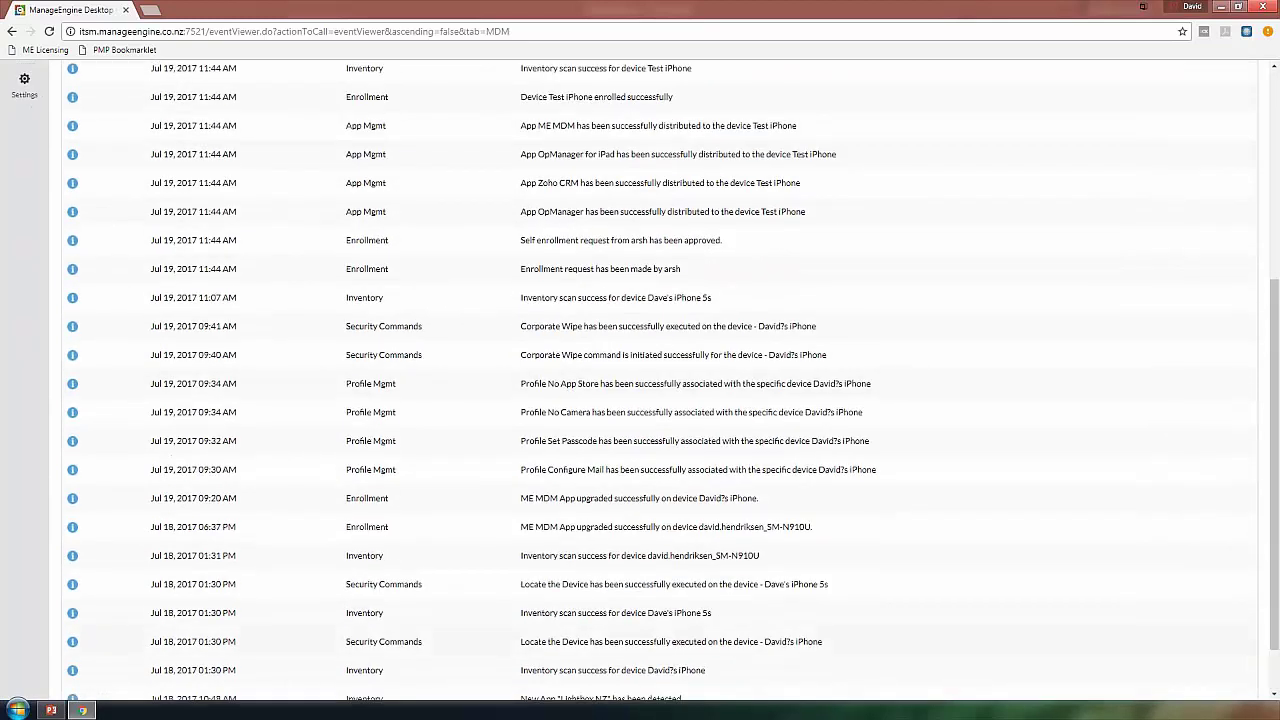
scroll(558, 648, down, 1)
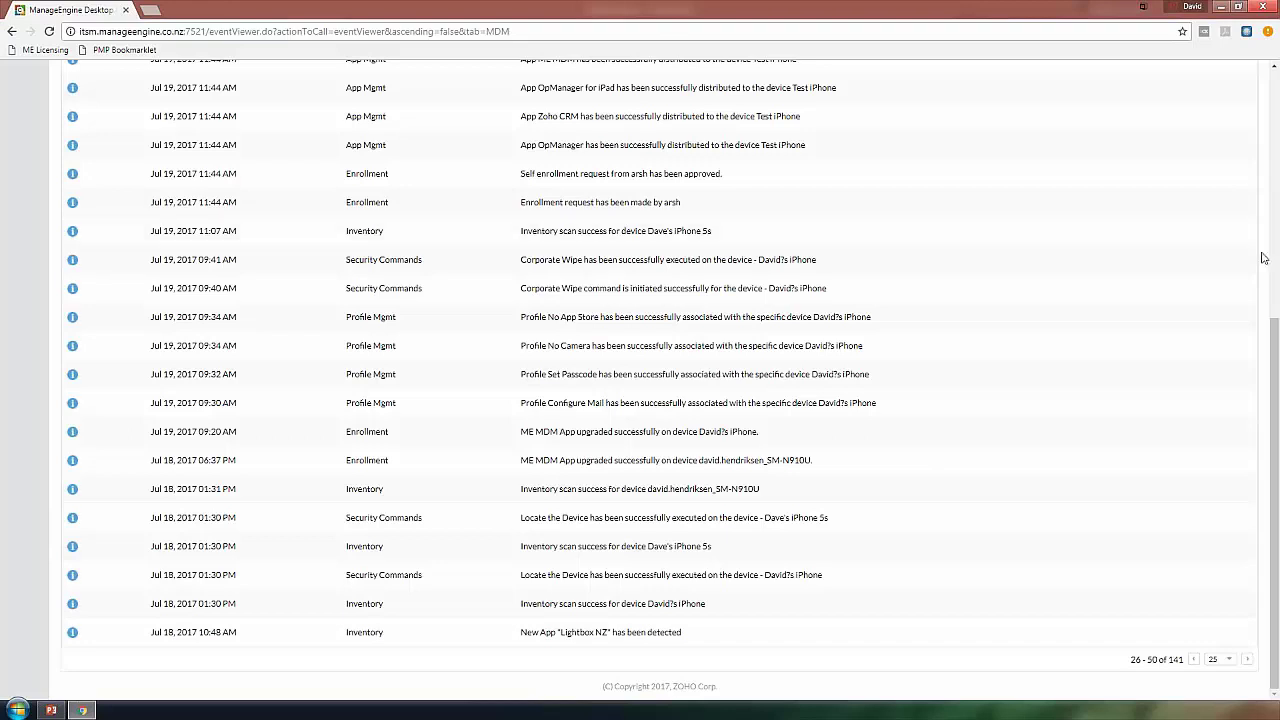
scroll(1275, 258, up, 5)
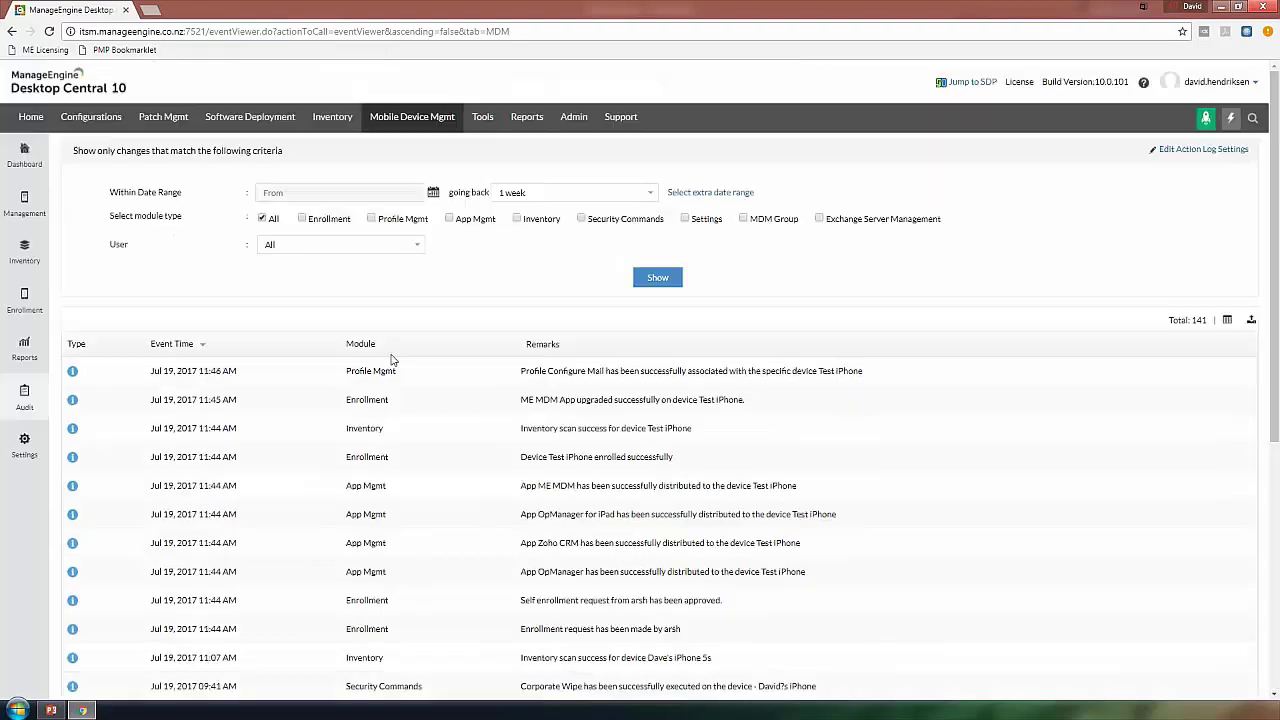
- Look over the available mobile device reports and view the Devices by Storage Encryption report
click(22, 362)
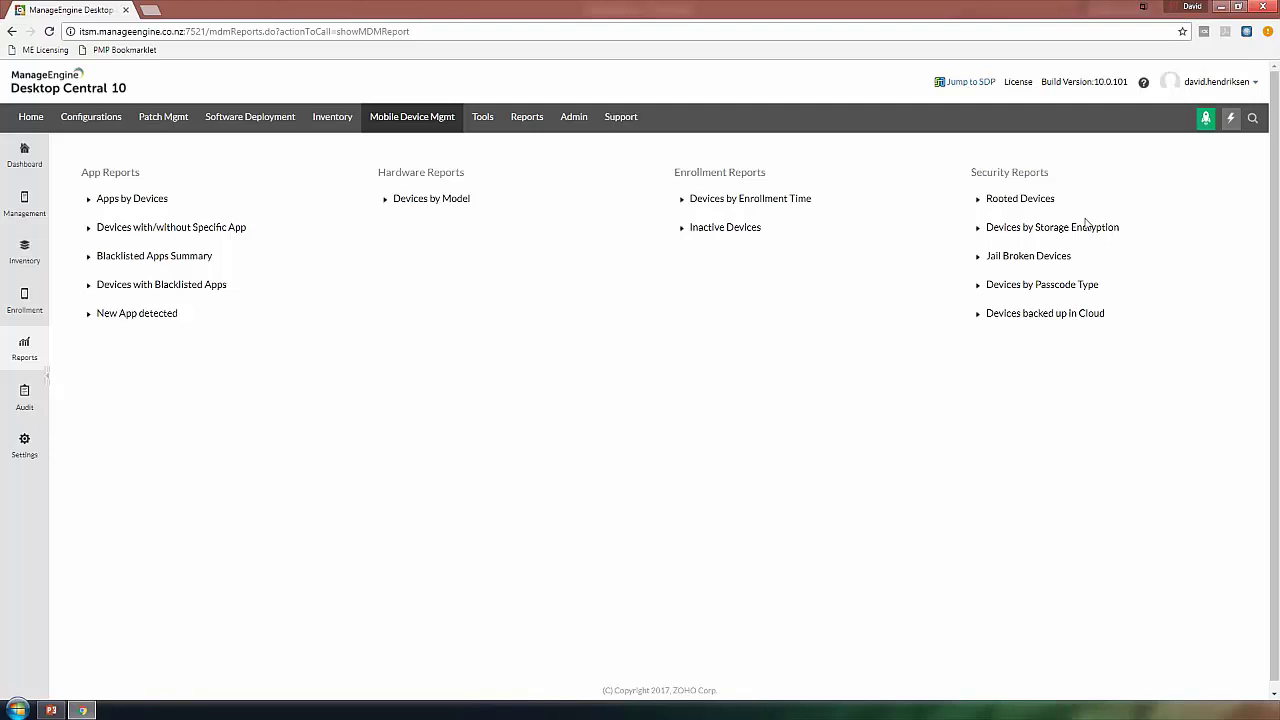
click(1055, 228)
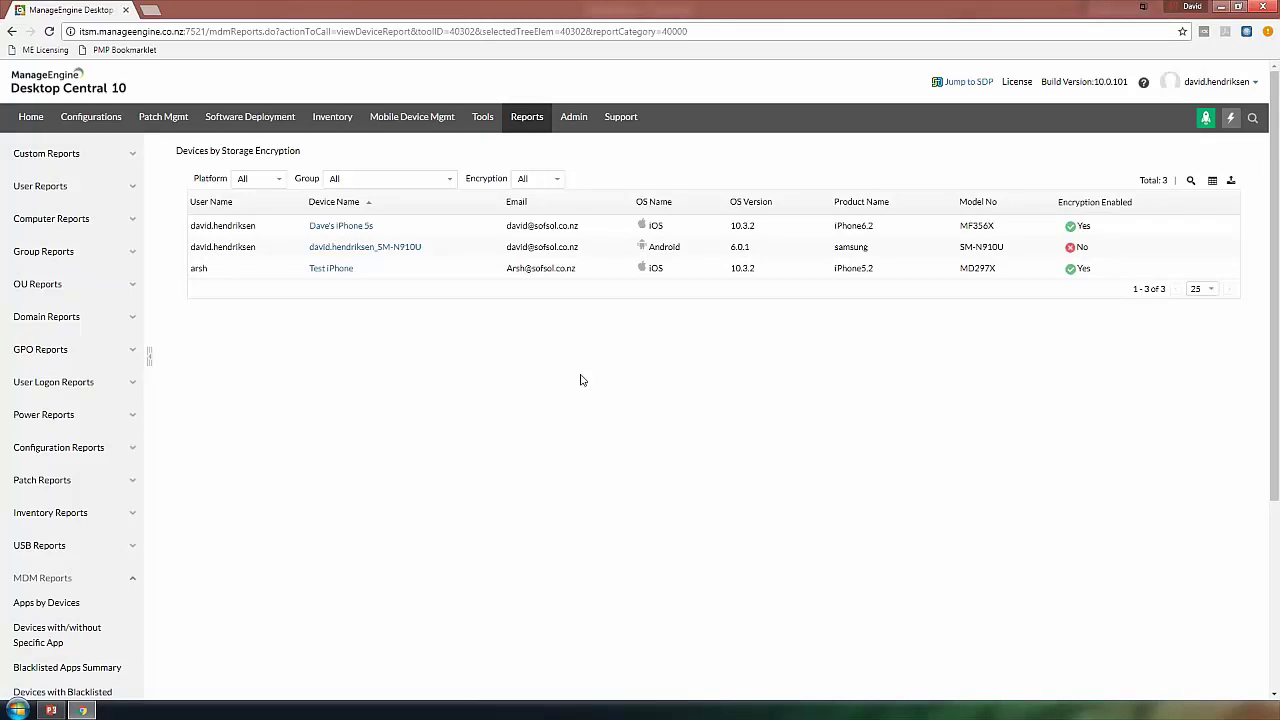
- Open the device details of Test iPhone from the mobile device inventory
click(440, 127)
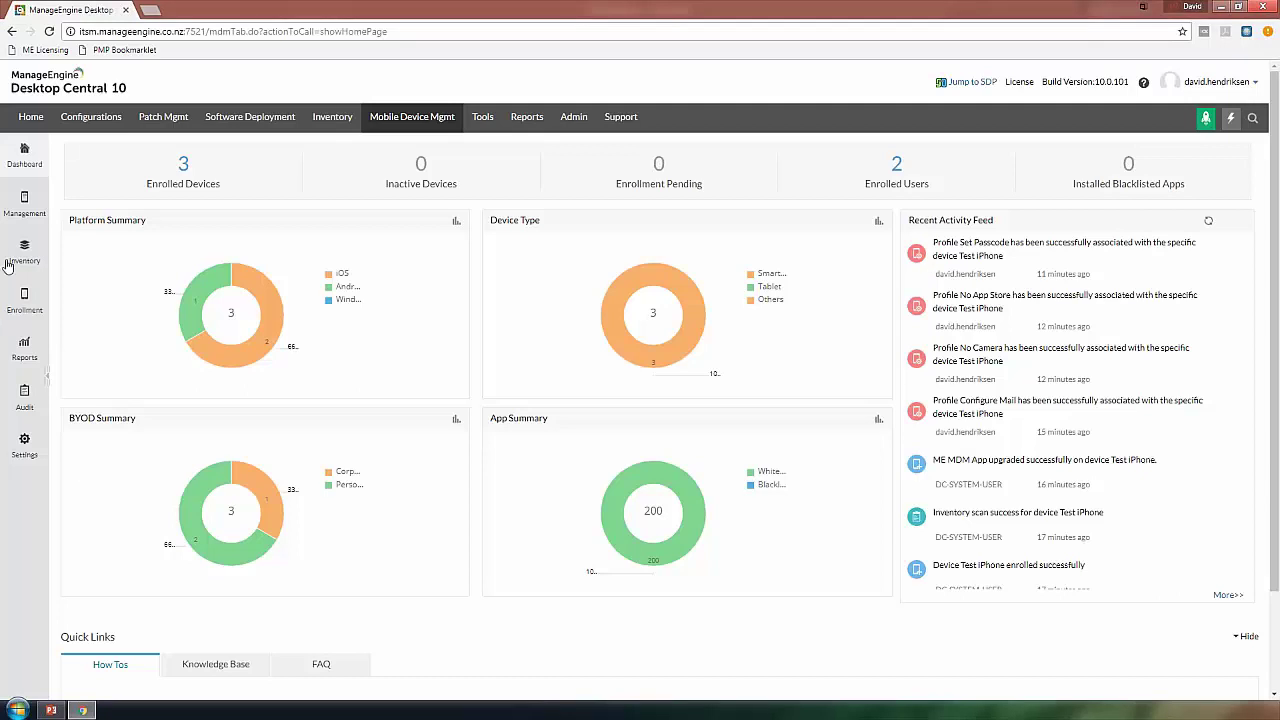
click(25, 205)
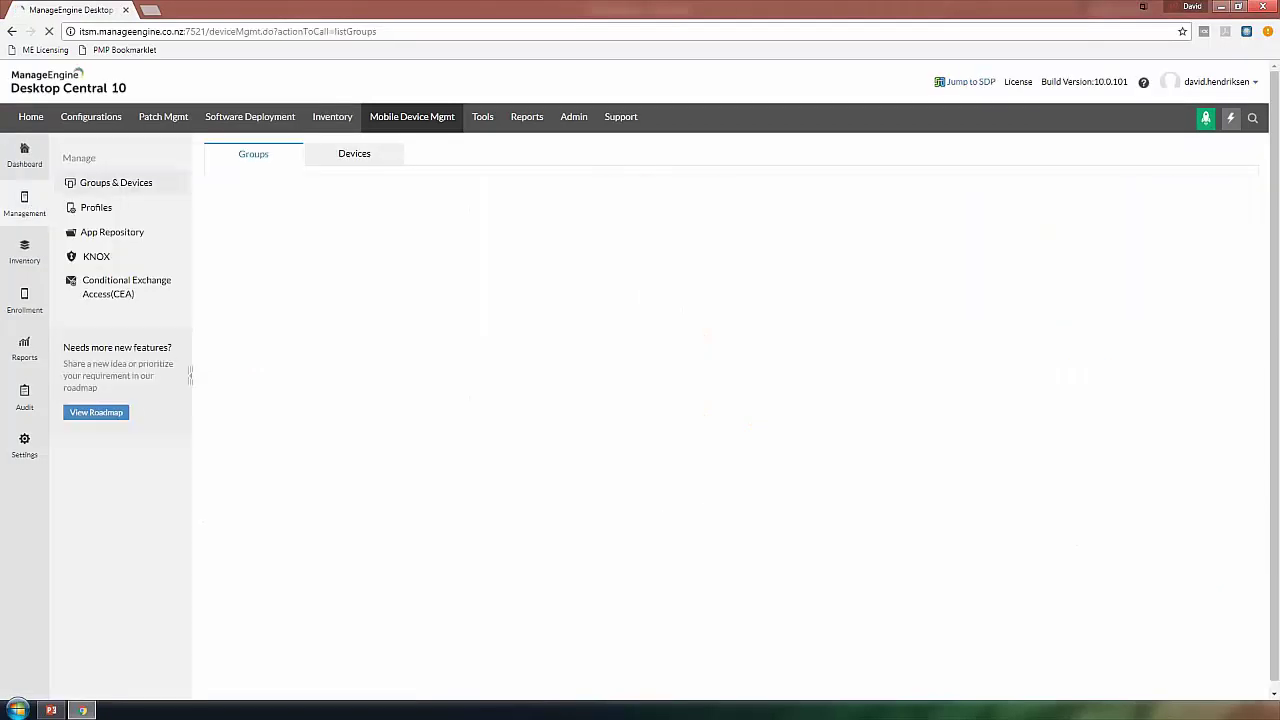
click(25, 252)
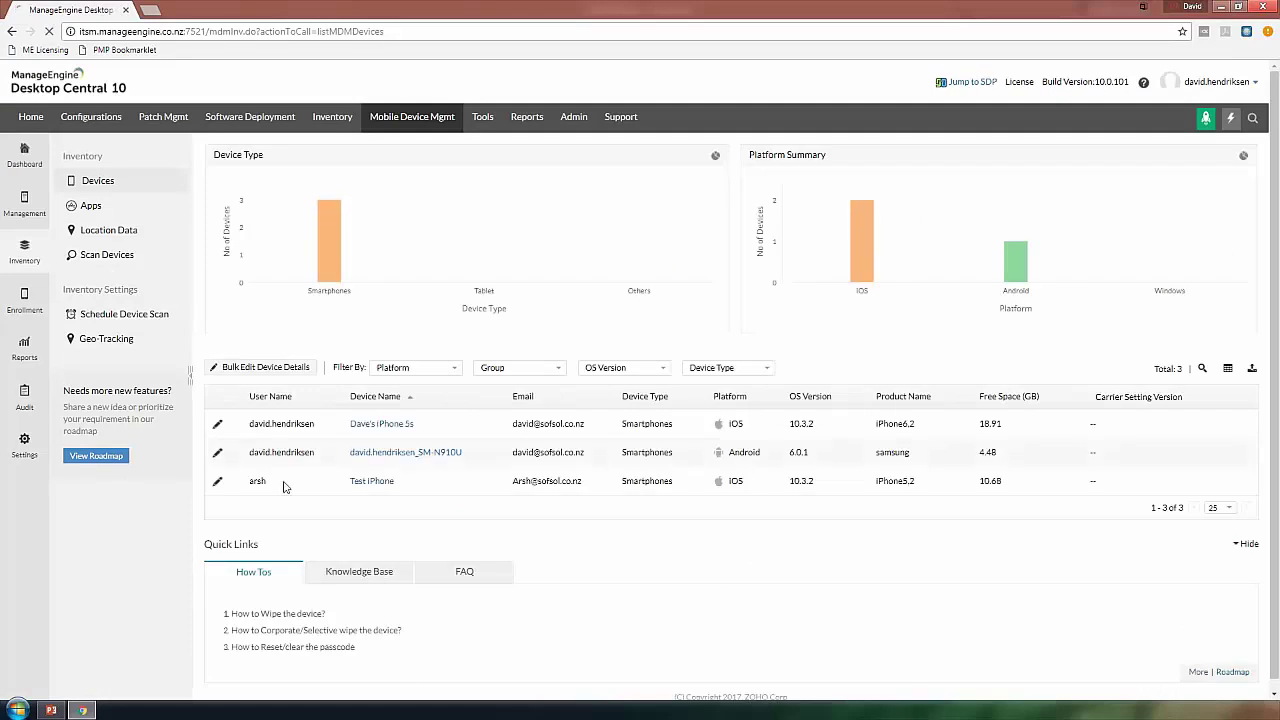
click(365, 482)
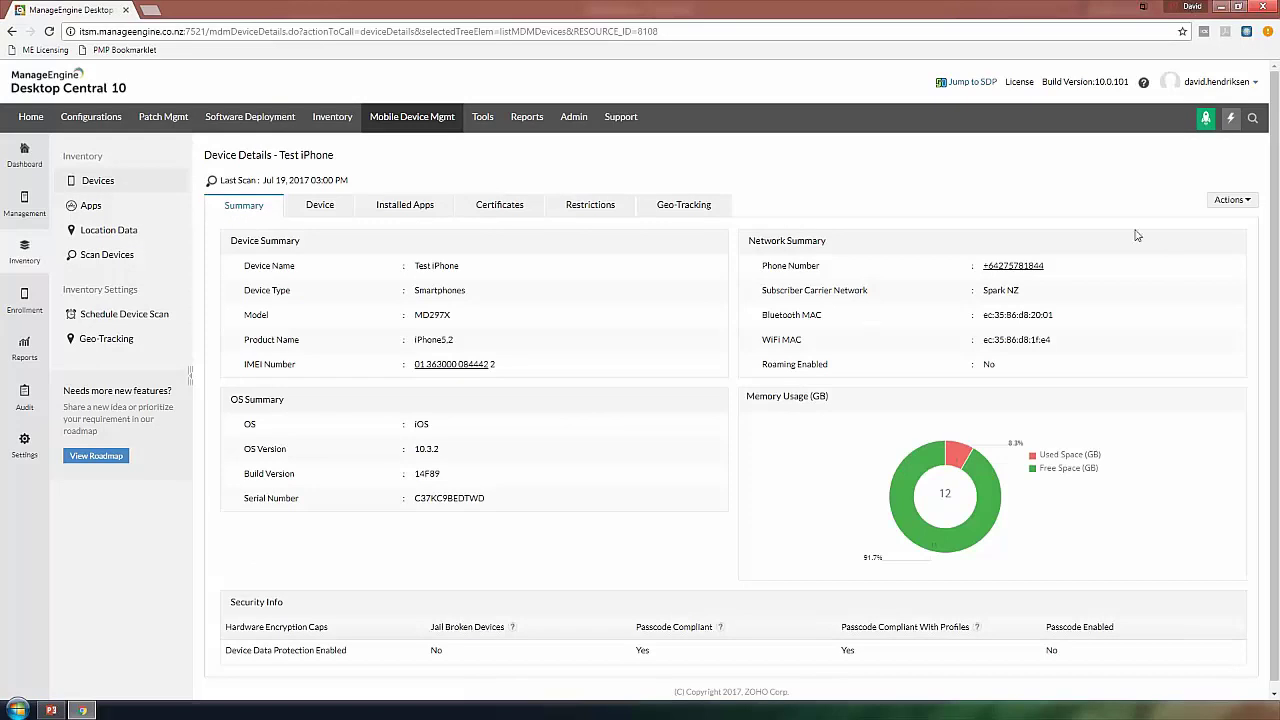
- Run a Corporate Wipe on Test iPhone, authorizing it with the account password, and decline the browser's offer to update the saved password
click(1243, 204)
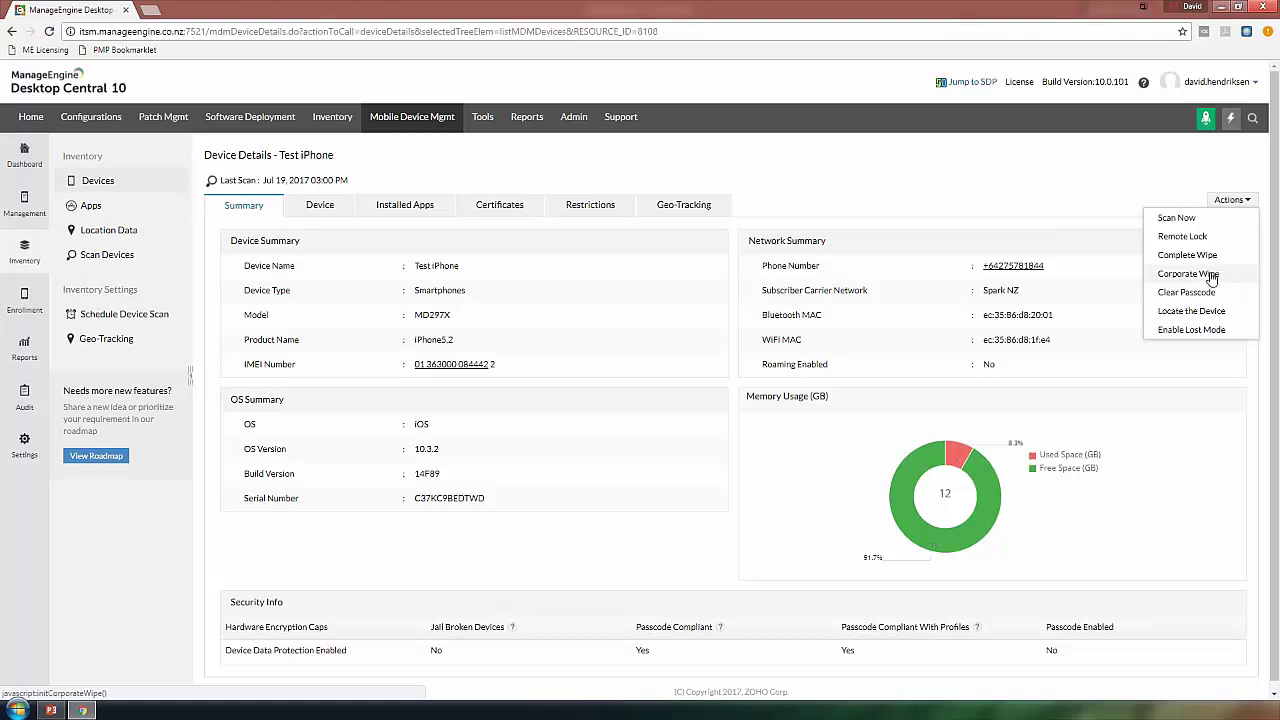
click(1188, 273)
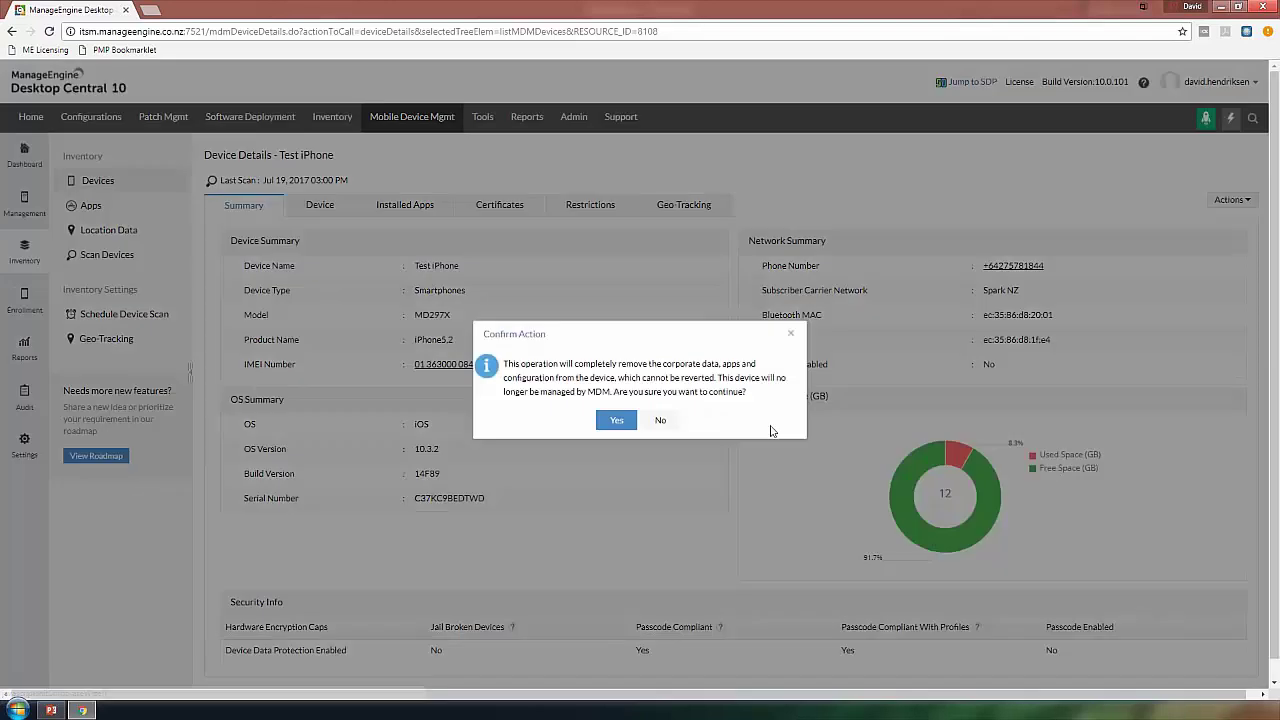
click(612, 420)
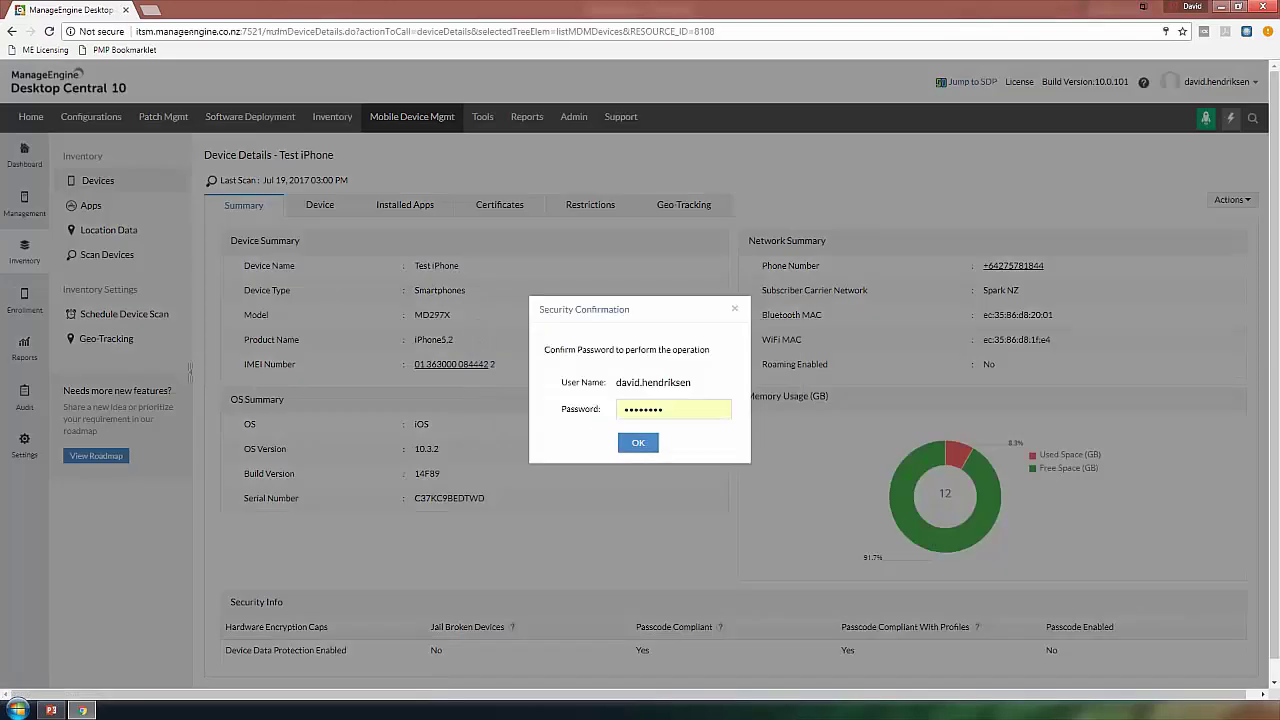
double_click(686, 412)
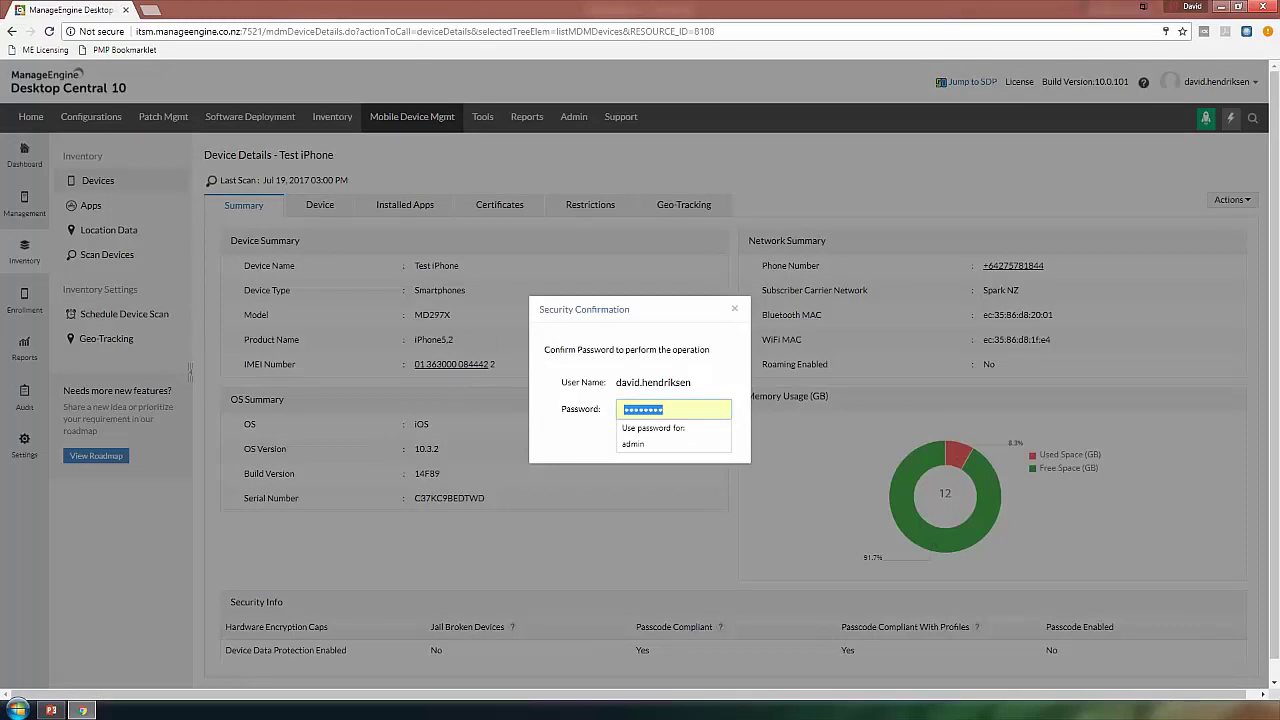
text(********)
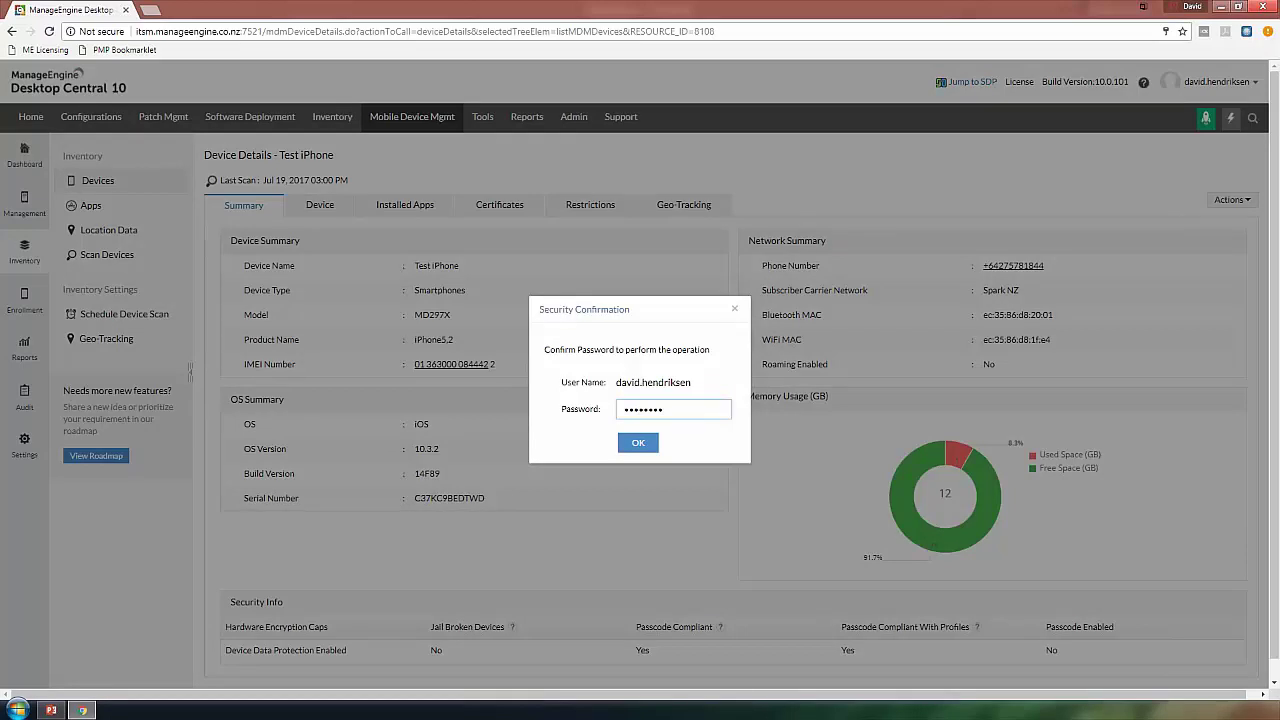
click(628, 443)
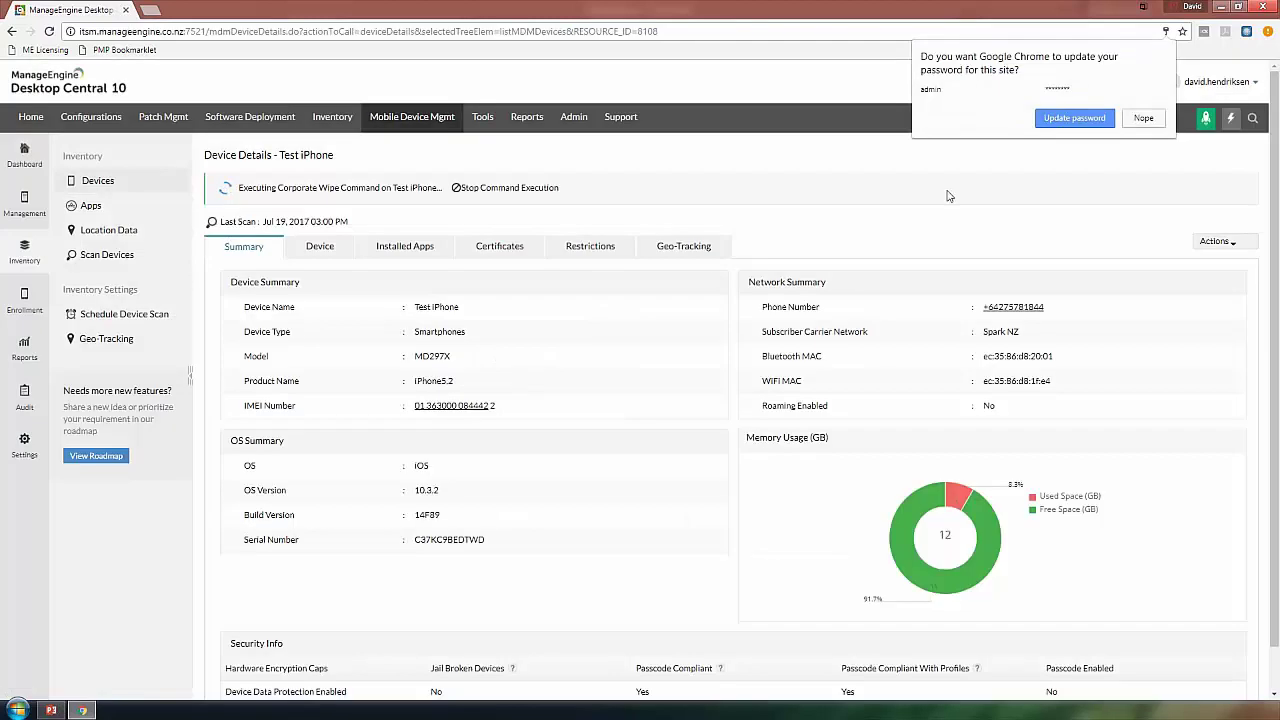
click(1146, 121)
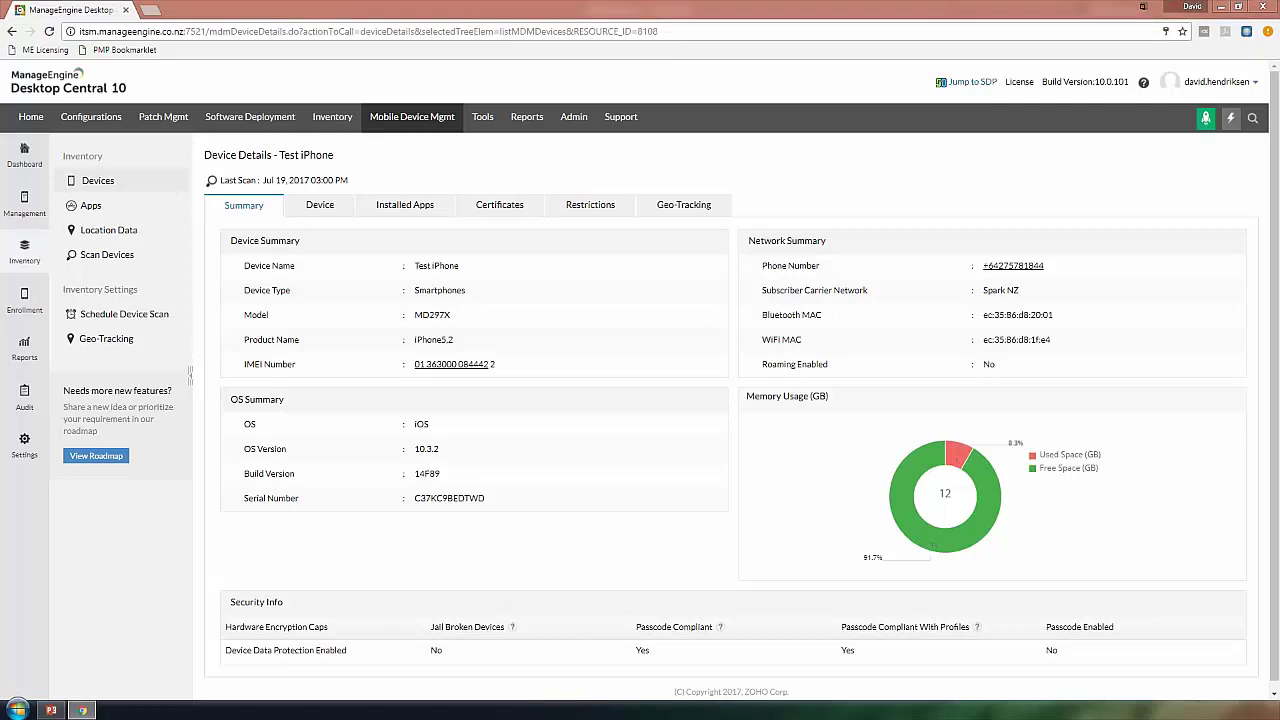
- Switch to the MDM Webinar presentation in PowerPoint, start the slide show from the Demo slide and advance to the Thank You slide
click(55, 712)
click(437, 242)
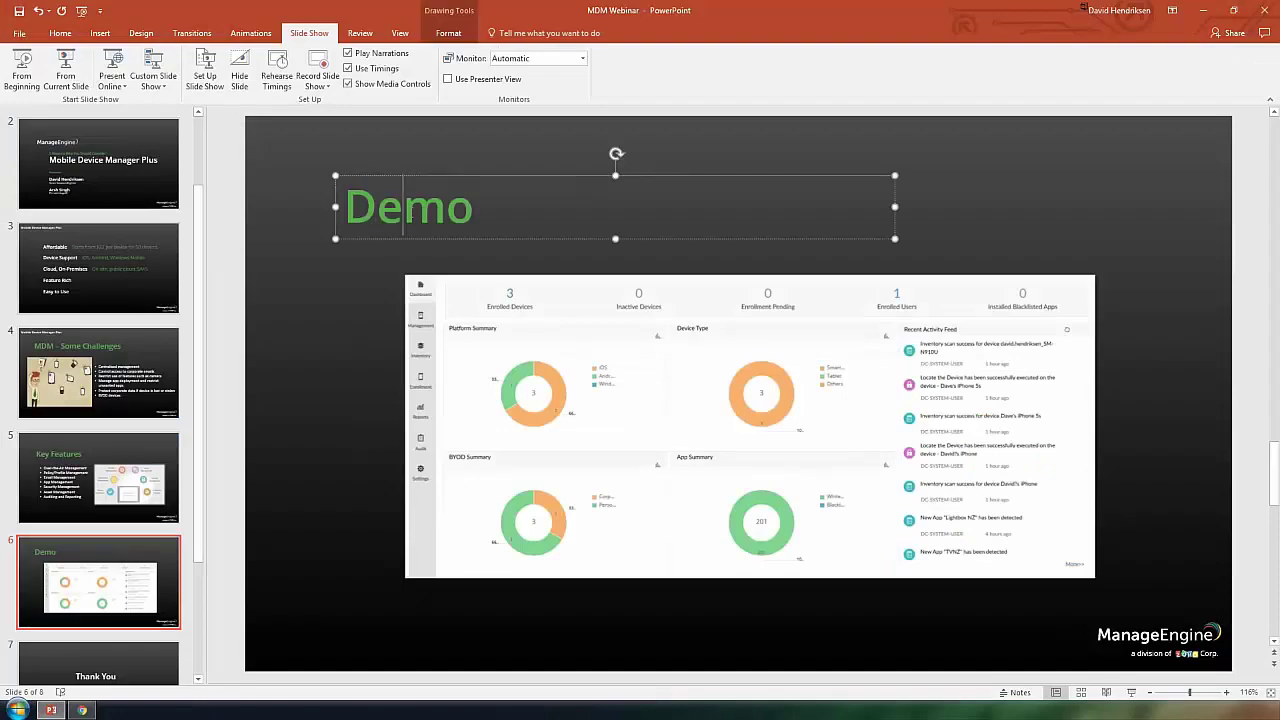
click(64, 75)
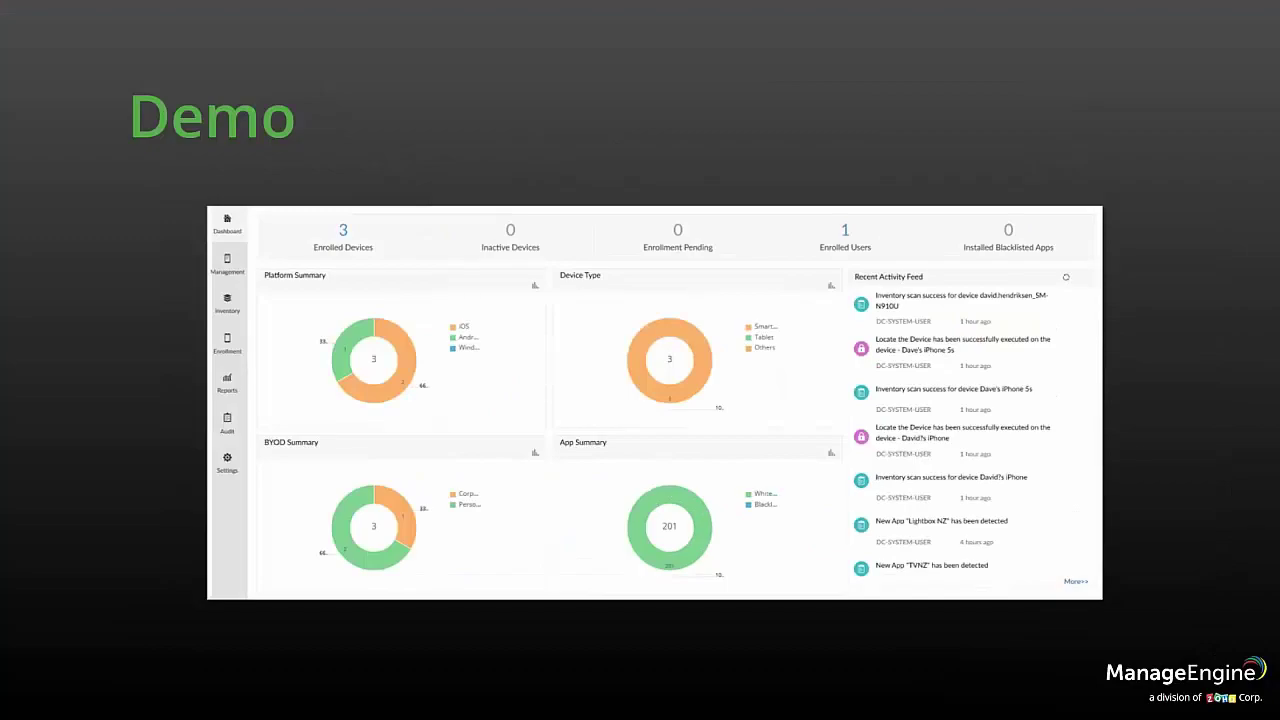
key(Right)
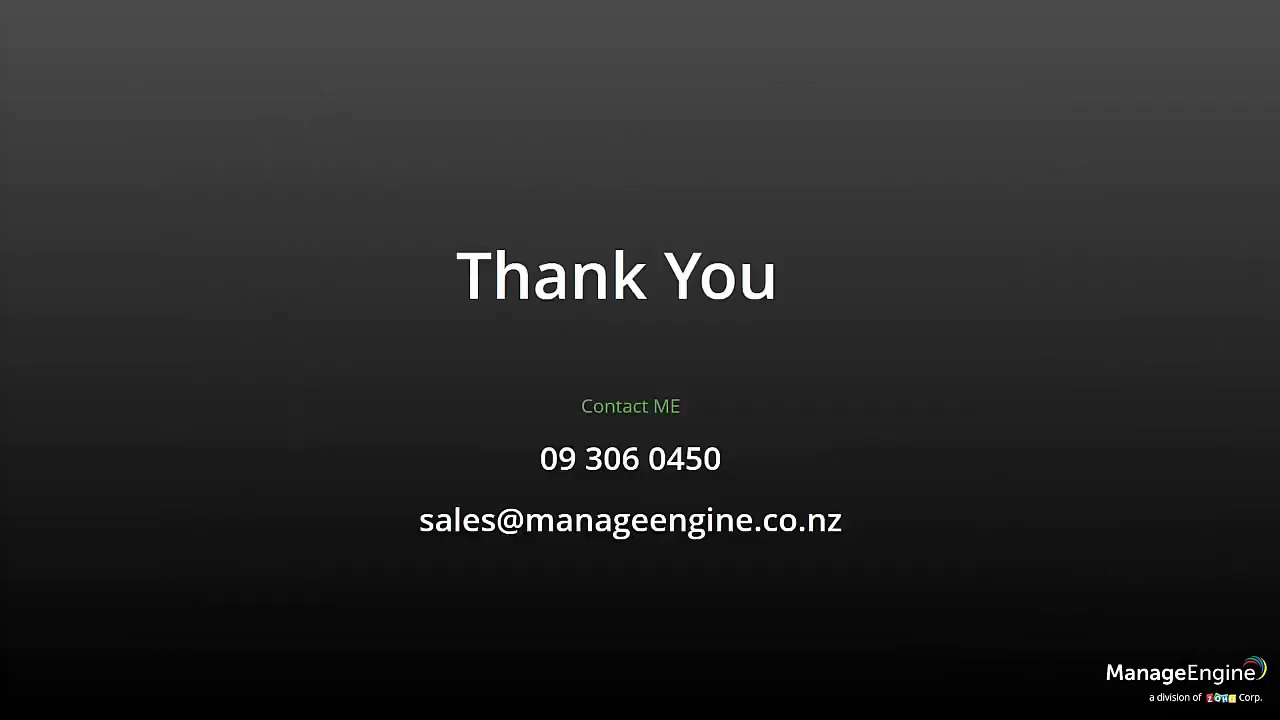